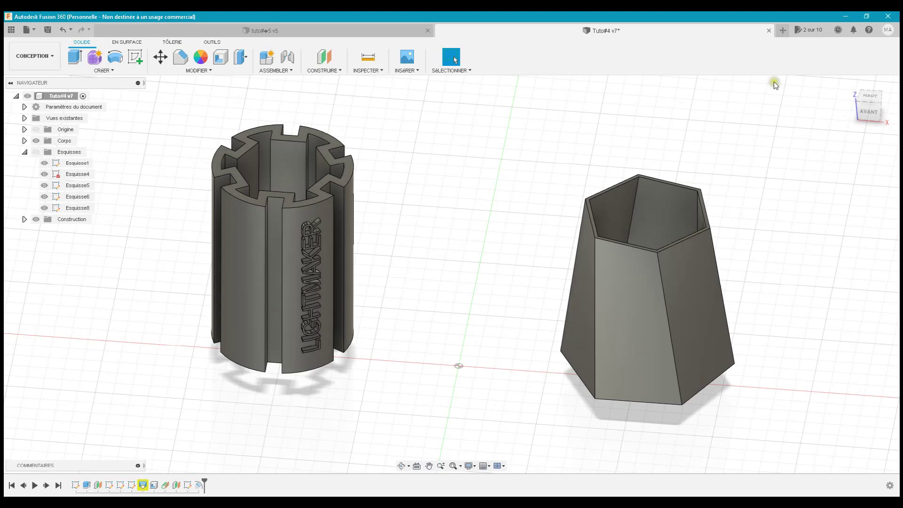
Open a new blank 'Sans nom' design tab beside the Tuto#4 document
left_click(781, 31)
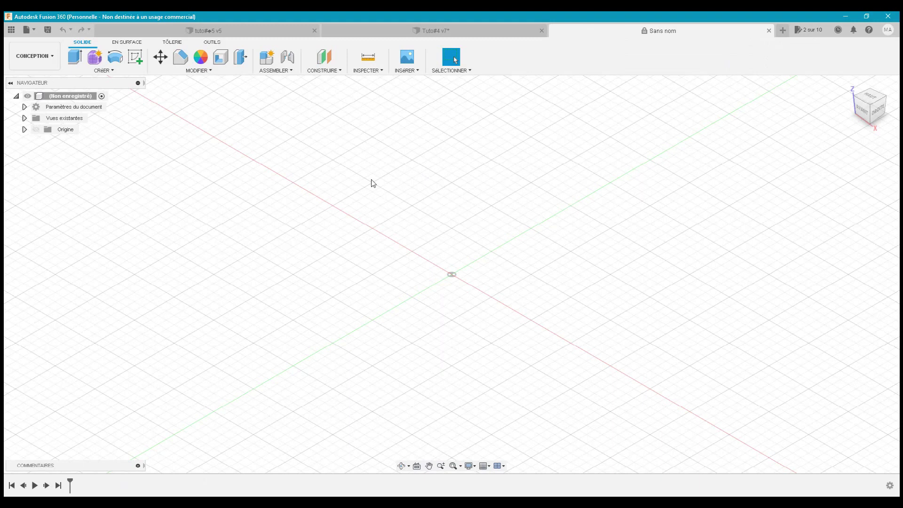
On the XY plane, draw an 80 mm diameter circle centred on the X axis, left of the origin
left_click(136, 57)
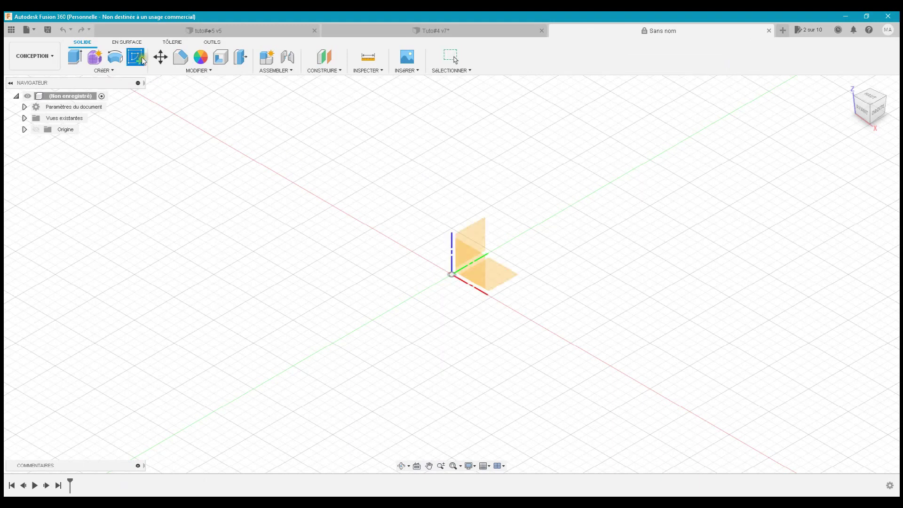
left_click(495, 276)
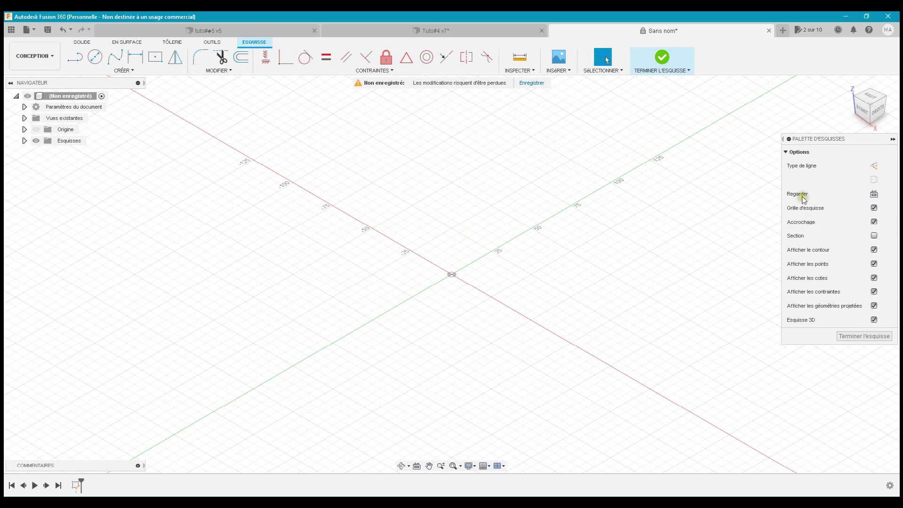
left_click(873, 194)
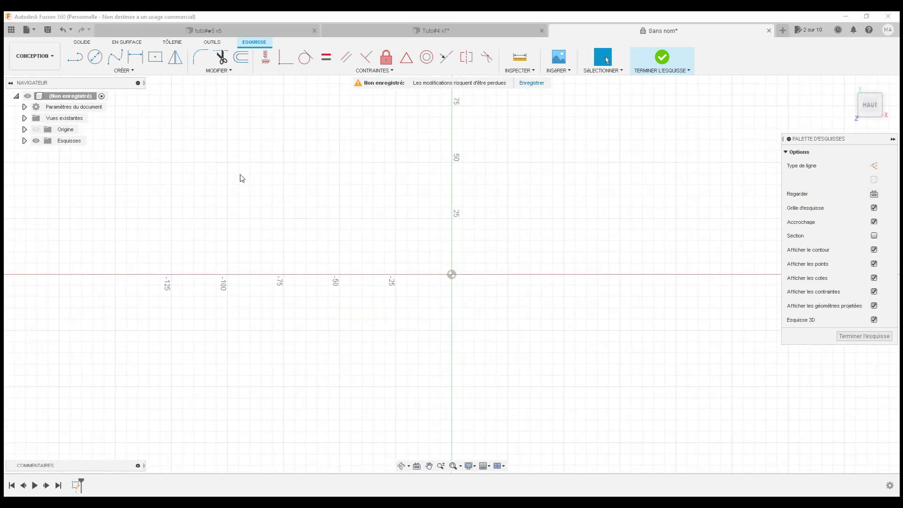
left_click(100, 61)
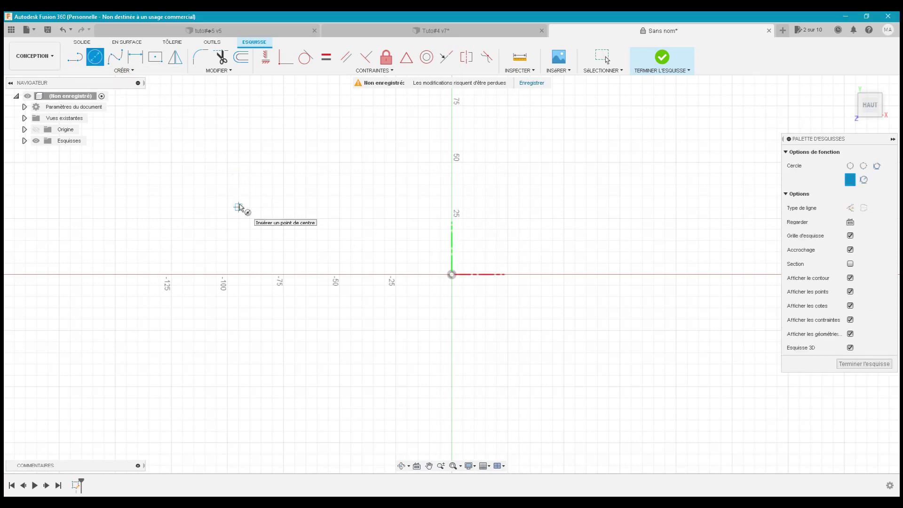
left_click_drag(283, 274, 369, 288)
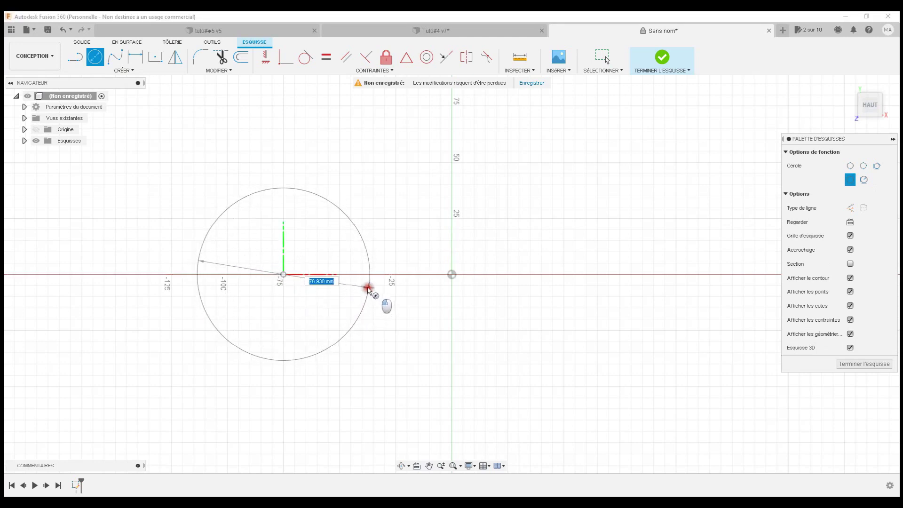
type("80")
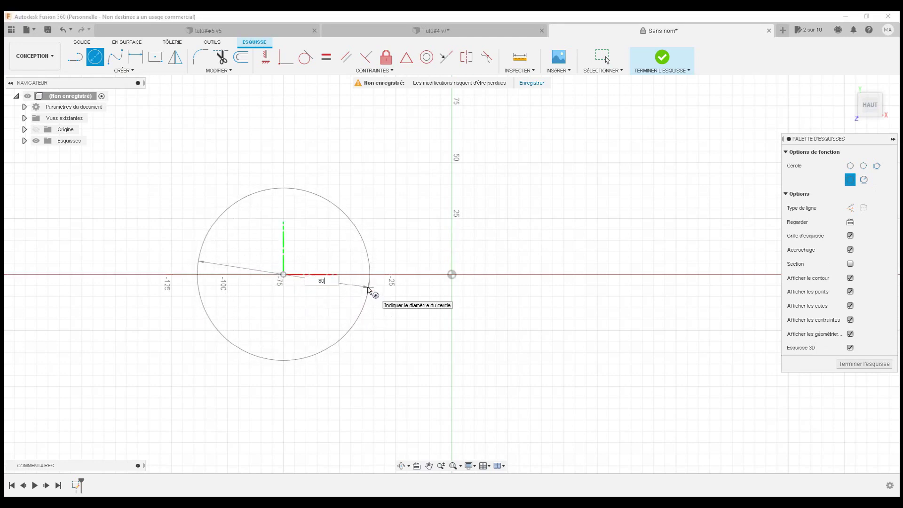
key("Tab")
key("Return")
key("Escape")
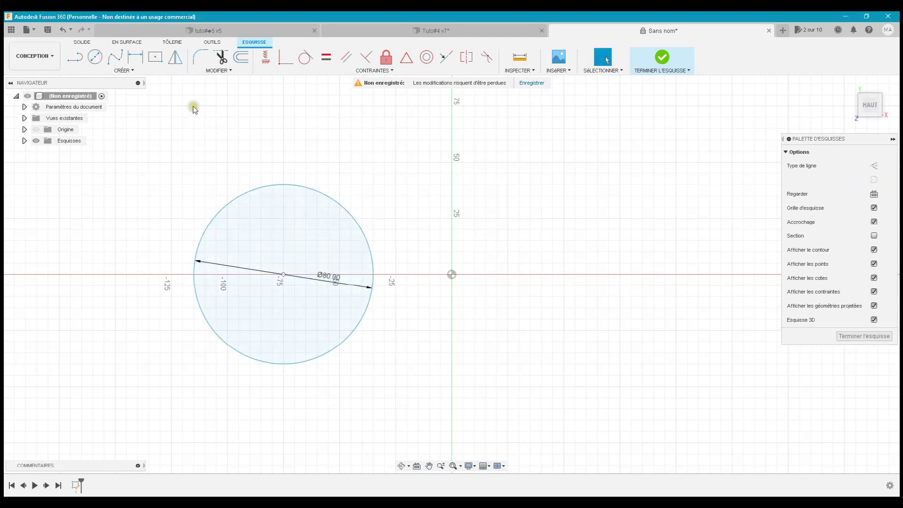
Draw a three-line square notch dipping down from the top of the 80 mm circle
left_click(72, 58)
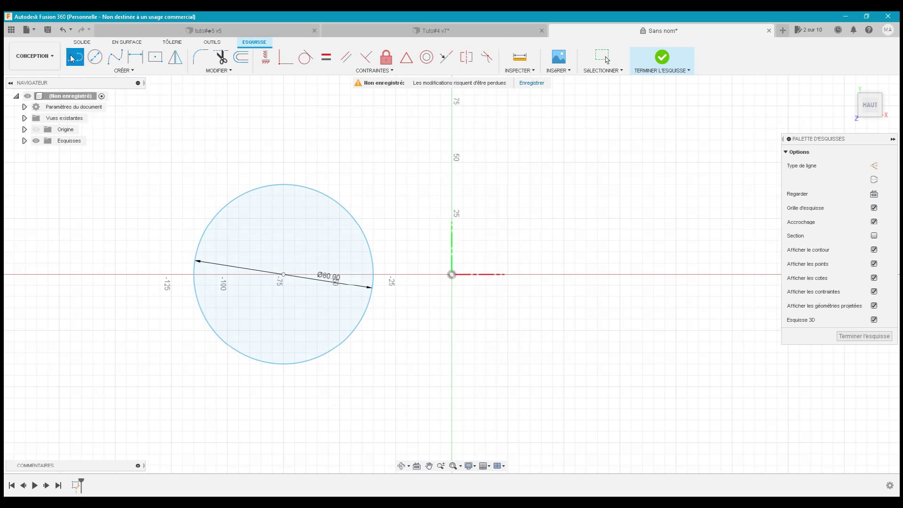
left_click(271, 185)
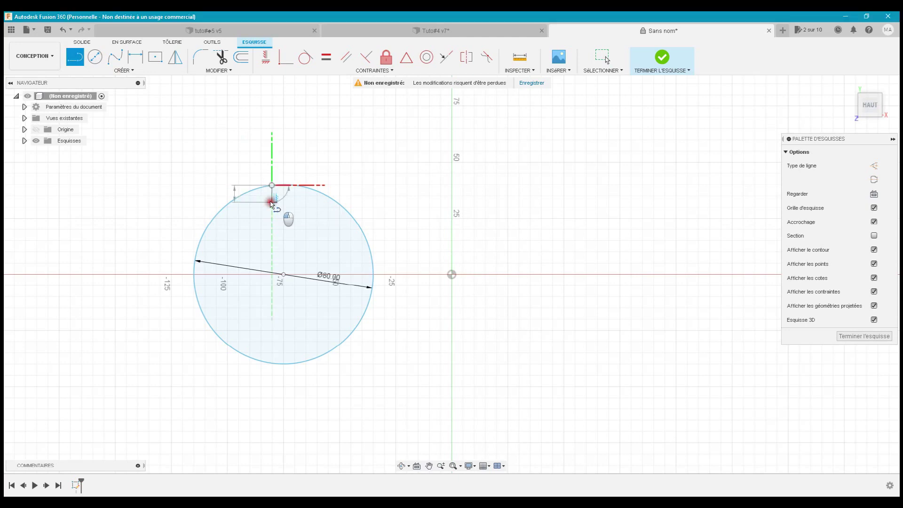
left_click(272, 202)
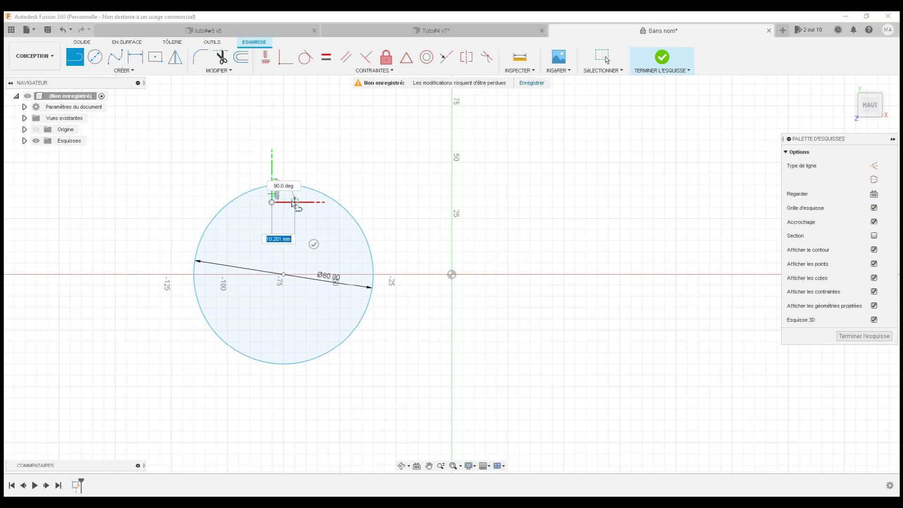
left_click(294, 203)
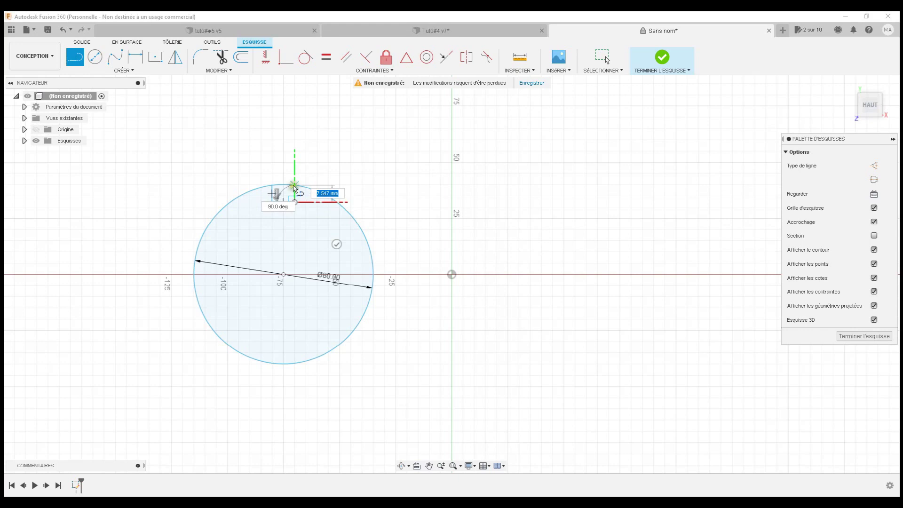
left_click(294, 186)
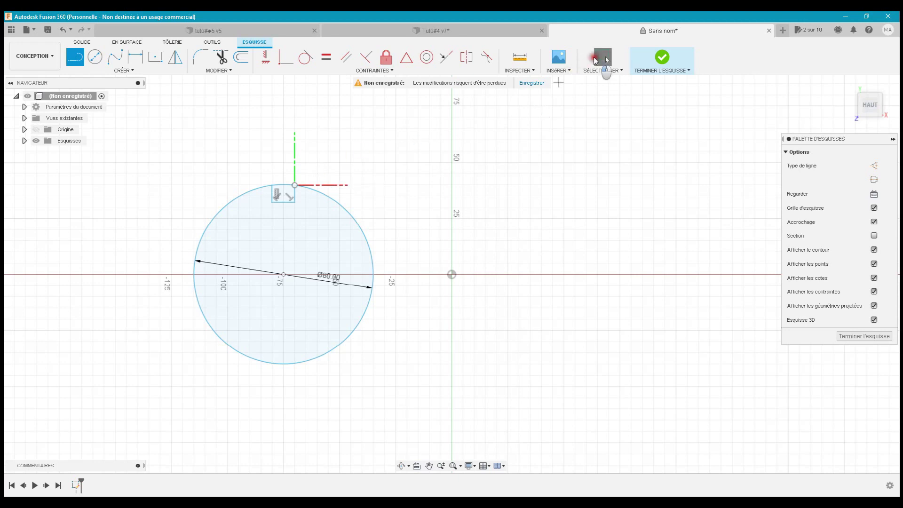
left_click(595, 58)
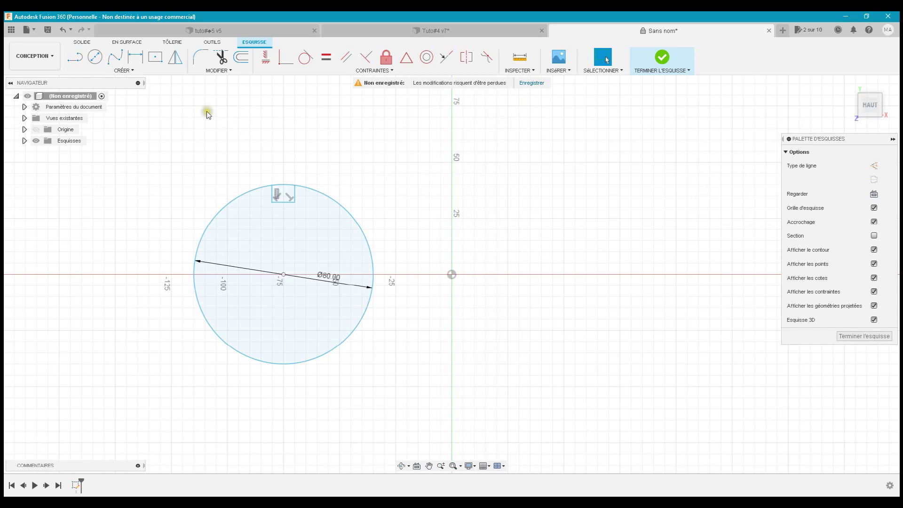
Hide the sketch constraint symbols, abandoning the first circular pattern attempt
left_click(135, 74)
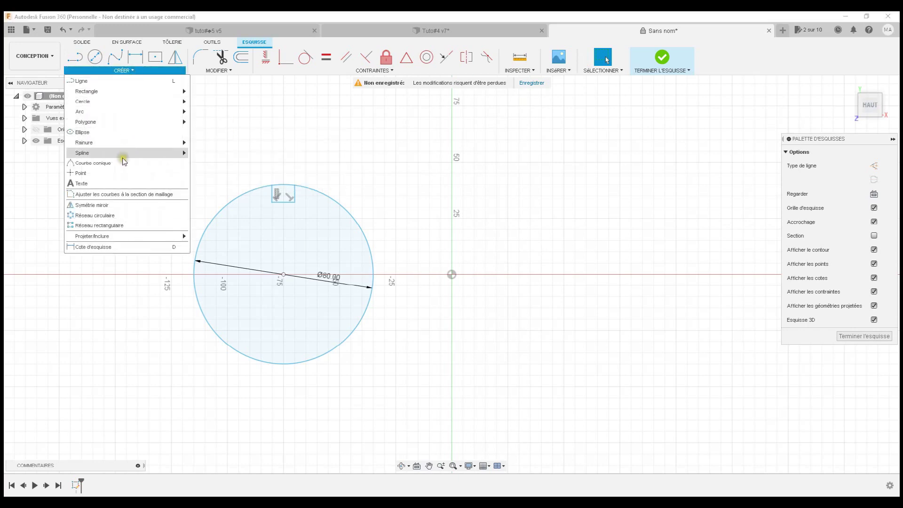
left_click(117, 214)
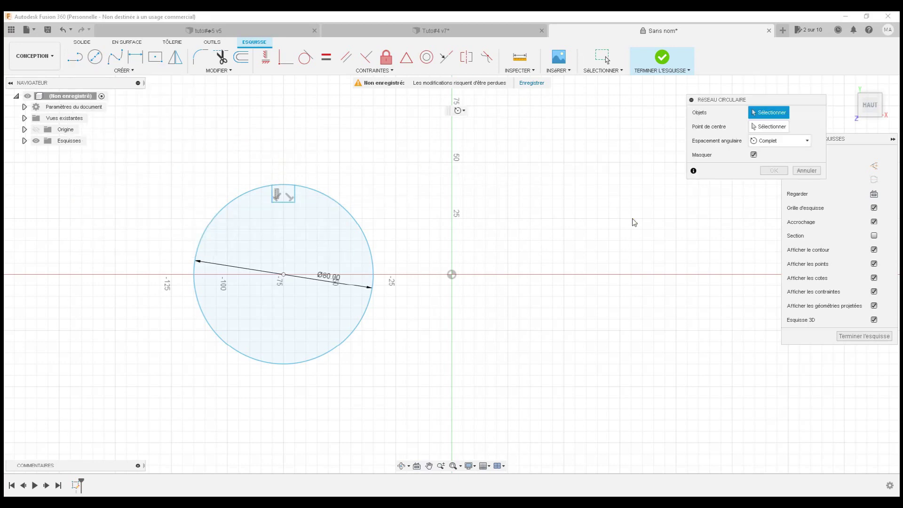
left_click(873, 291)
key("Escape")
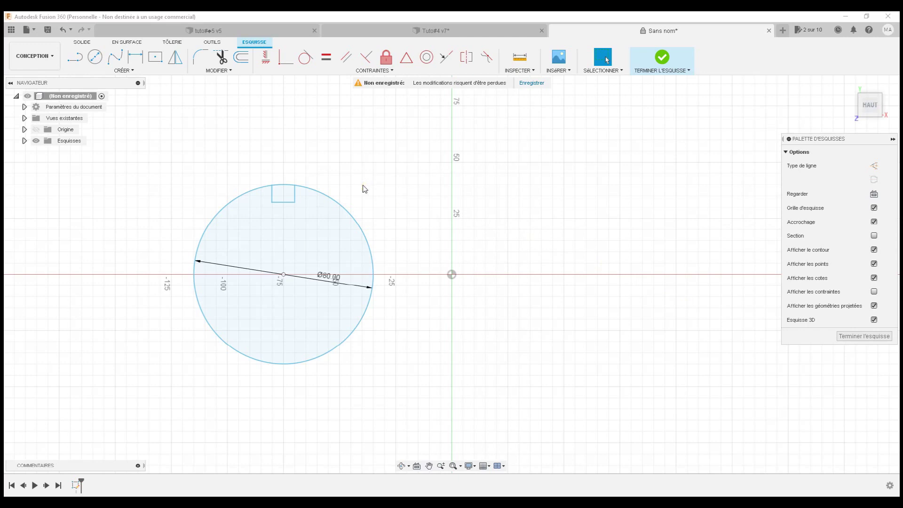
Start a circular pattern of the notch's three lines around the circle's centre
left_click(132, 72)
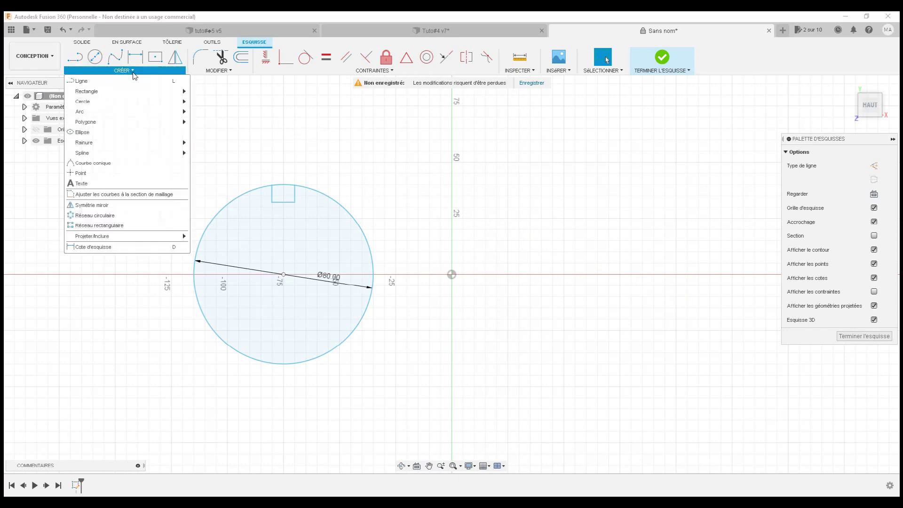
left_click(141, 211)
left_click(234, 221)
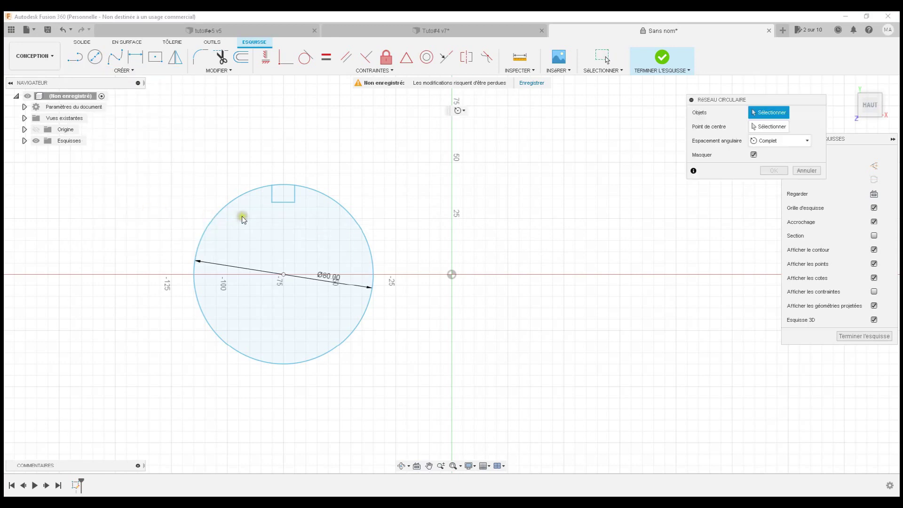
left_click(272, 196)
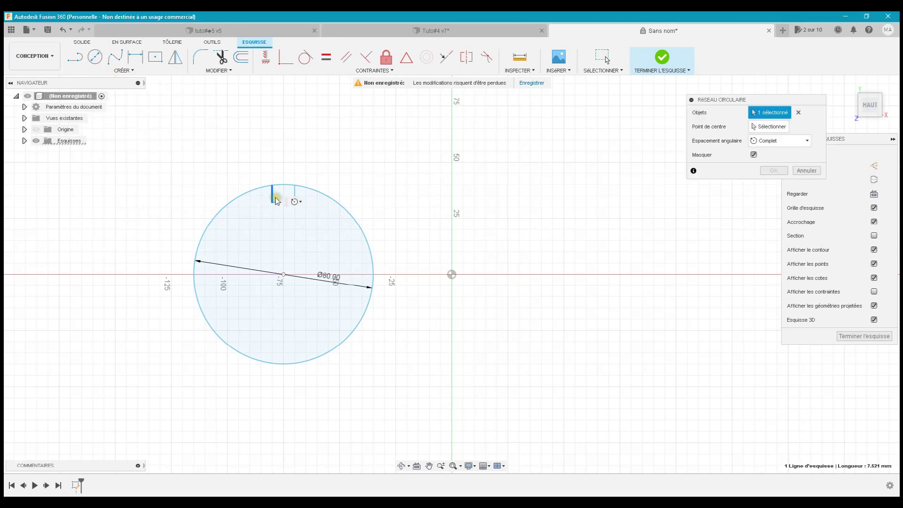
left_click(278, 203)
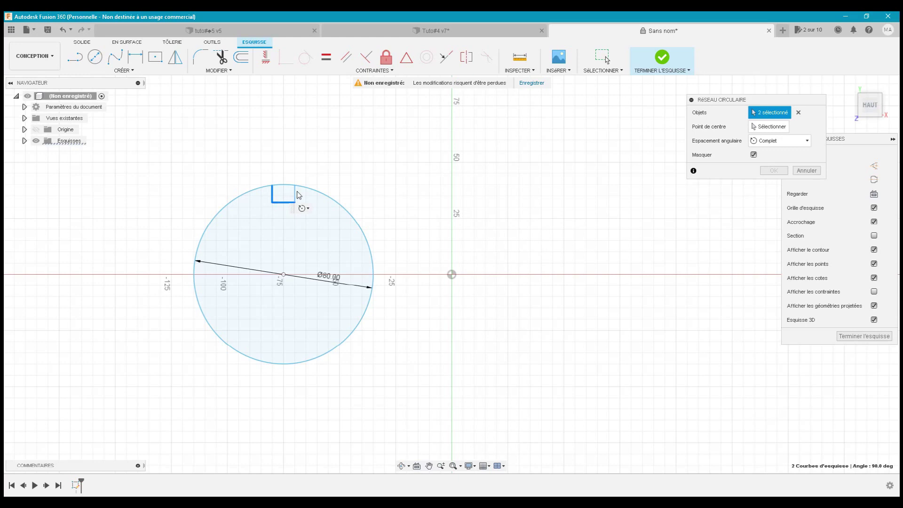
left_click(296, 195)
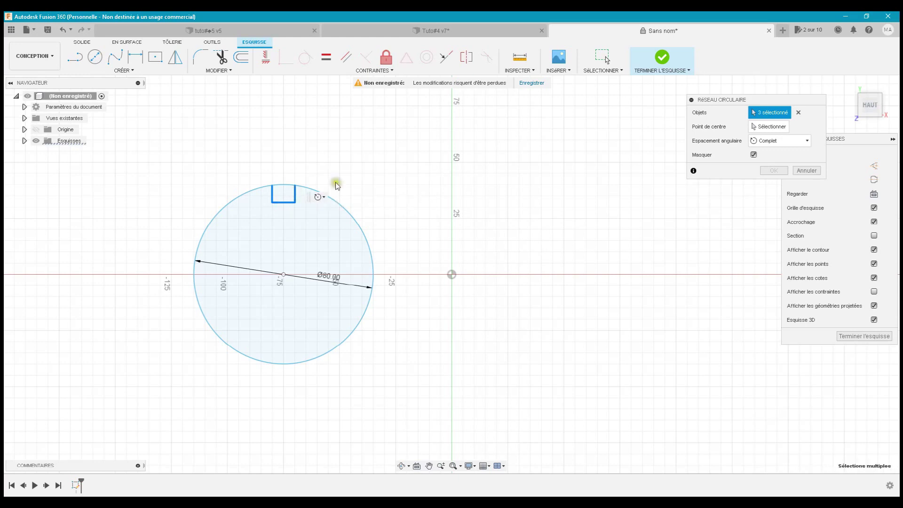
left_click(763, 127)
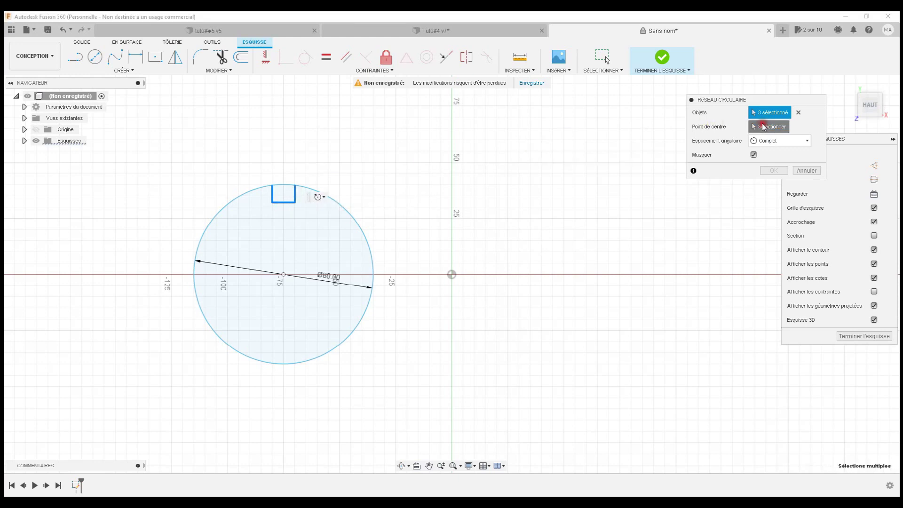
left_click(283, 274)
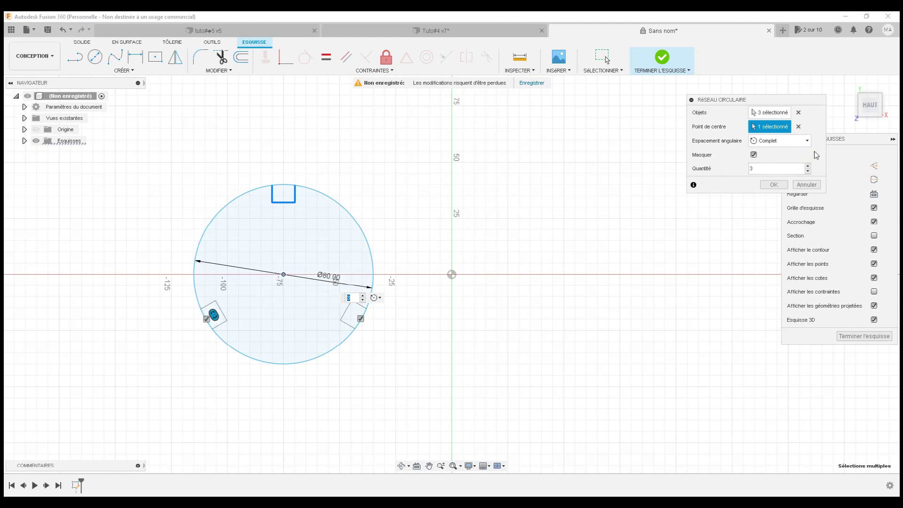
Set the circular pattern quantity to 8 and confirm it
left_click(807, 166)
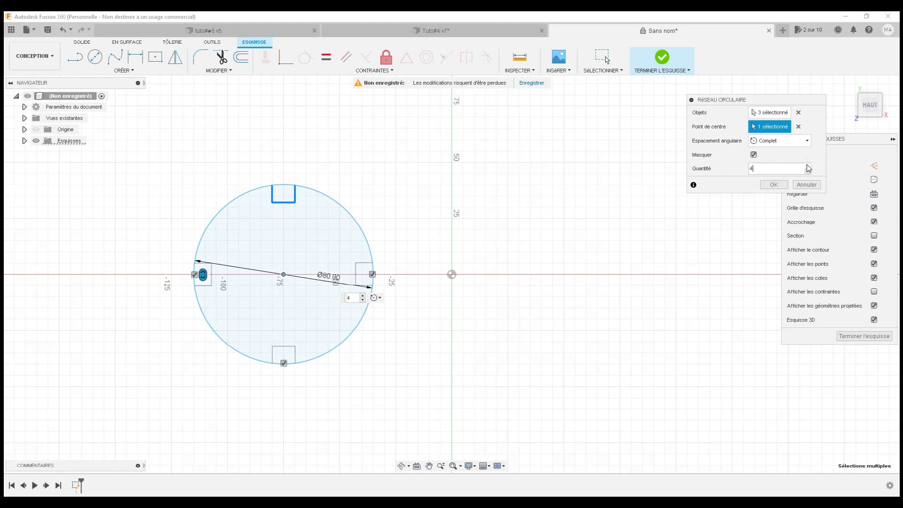
left_click(807, 166)
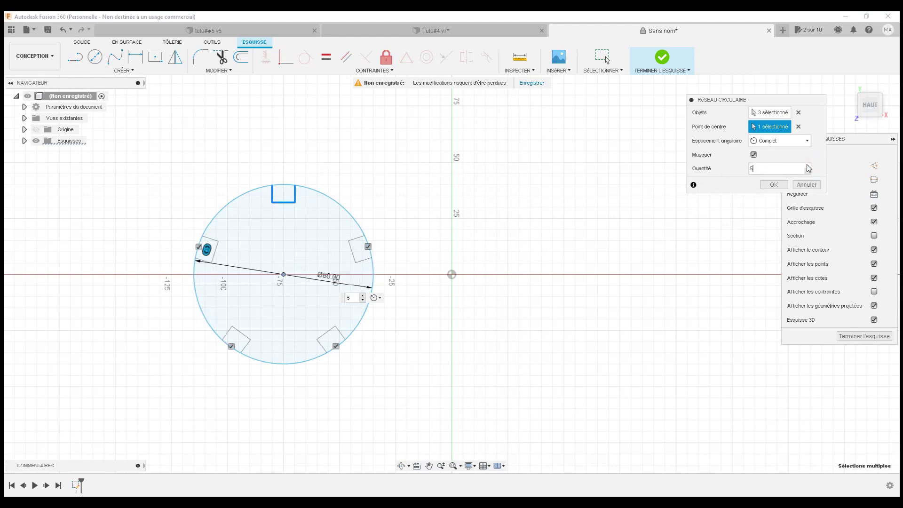
left_click(807, 166)
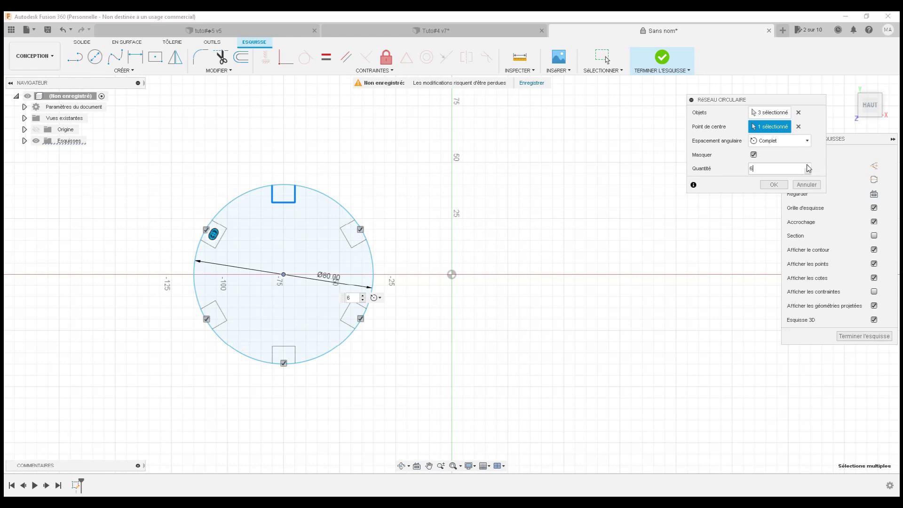
left_click(807, 165)
left_click(808, 165)
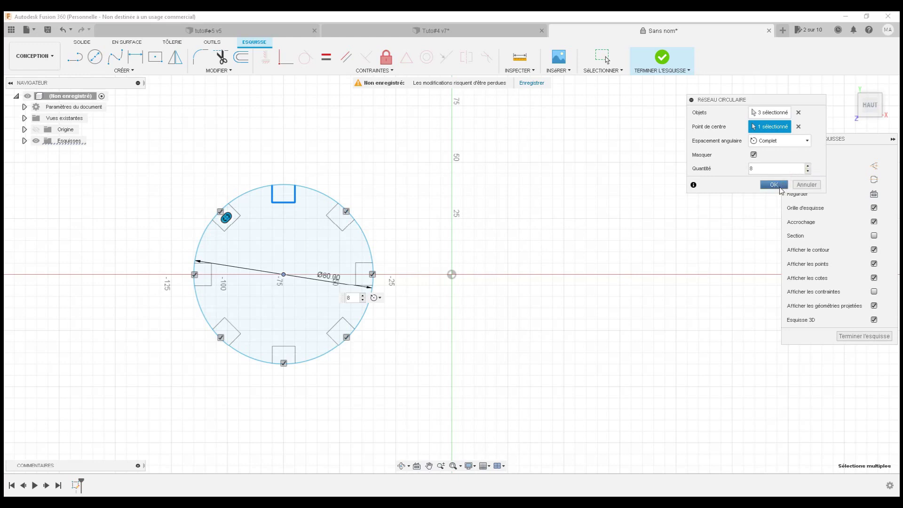
left_click(774, 184)
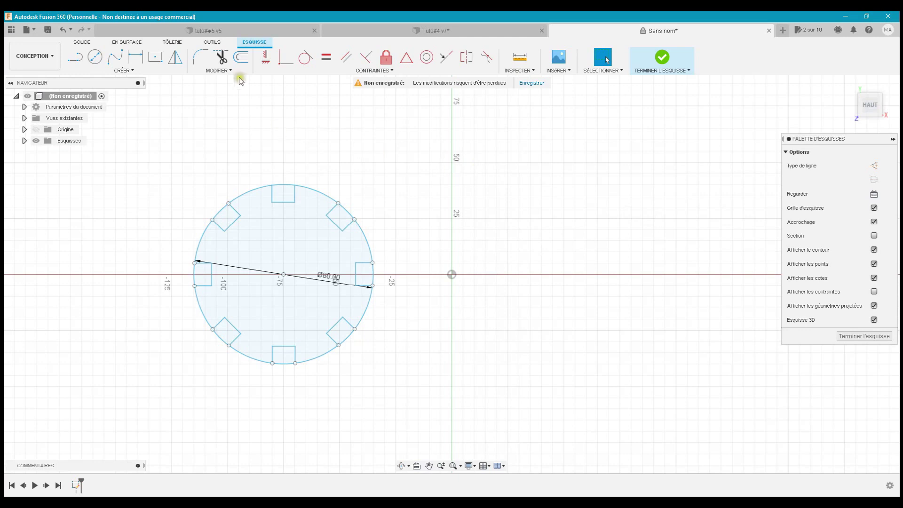
Trim the circle arc across each of the eight notches, working clockwise from the top
left_click(224, 61)
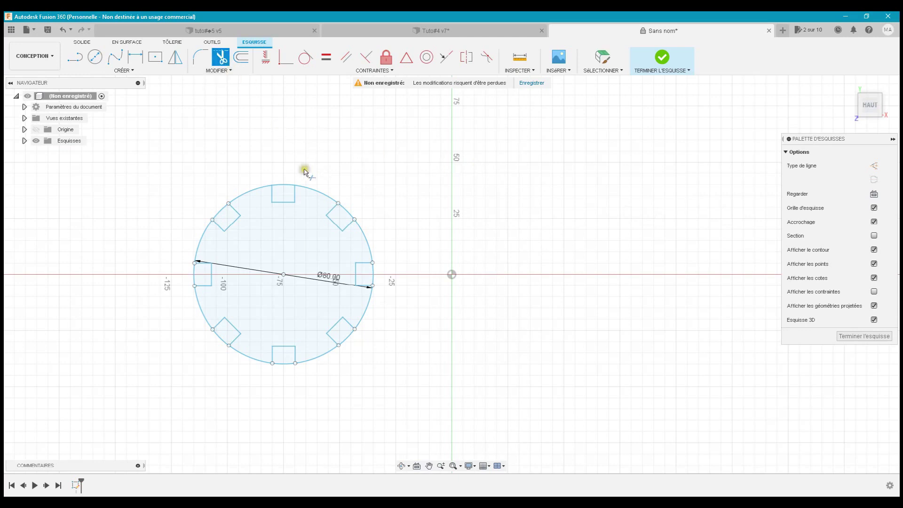
left_click(283, 187)
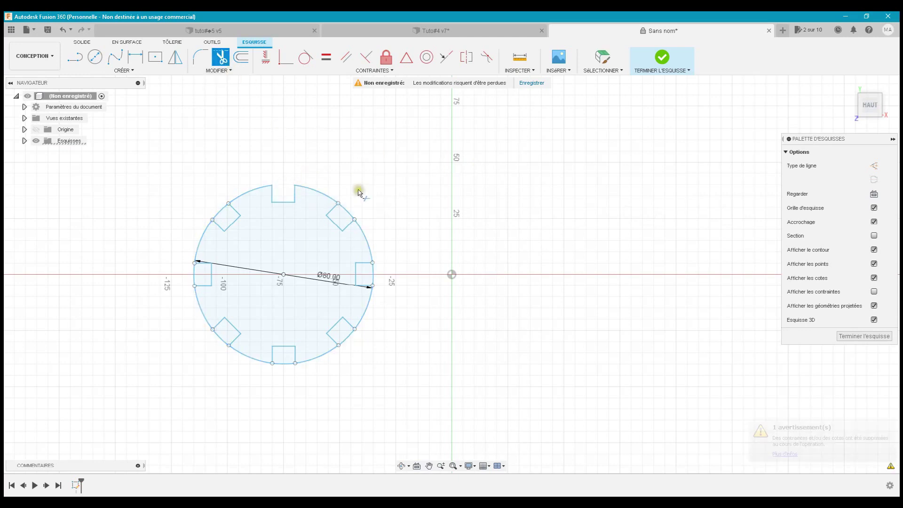
left_click(343, 210)
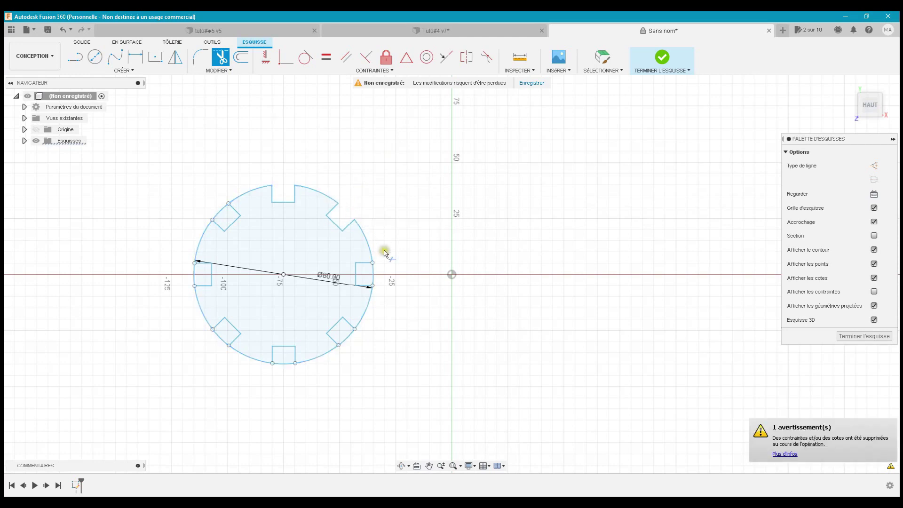
left_click(372, 277)
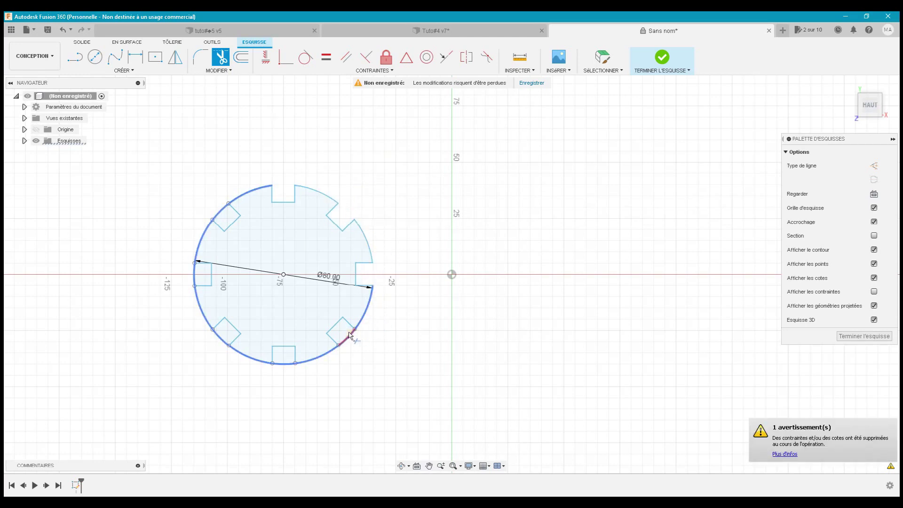
left_click(350, 335)
left_click(283, 363)
left_click(214, 340)
left_click(196, 274)
left_click(221, 210)
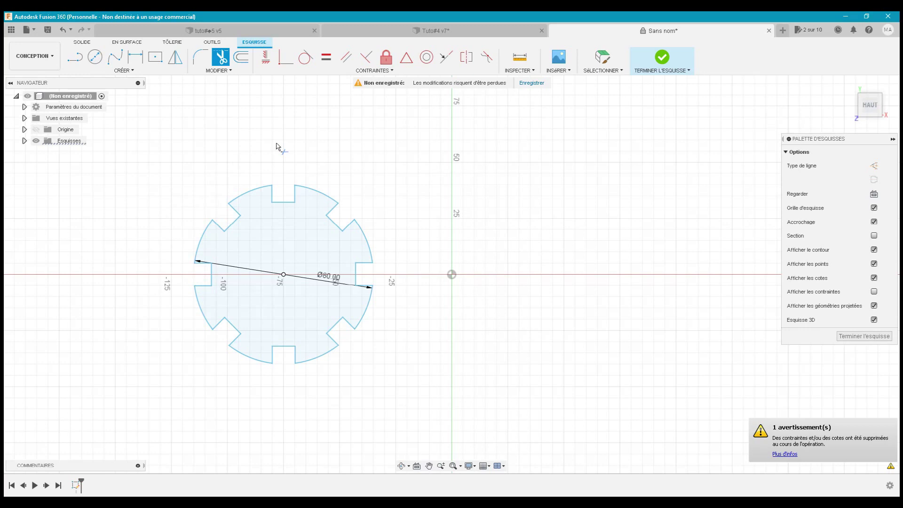
Offset the whole notched outline 5 mm inward to form the slotted ring
left_click(243, 63)
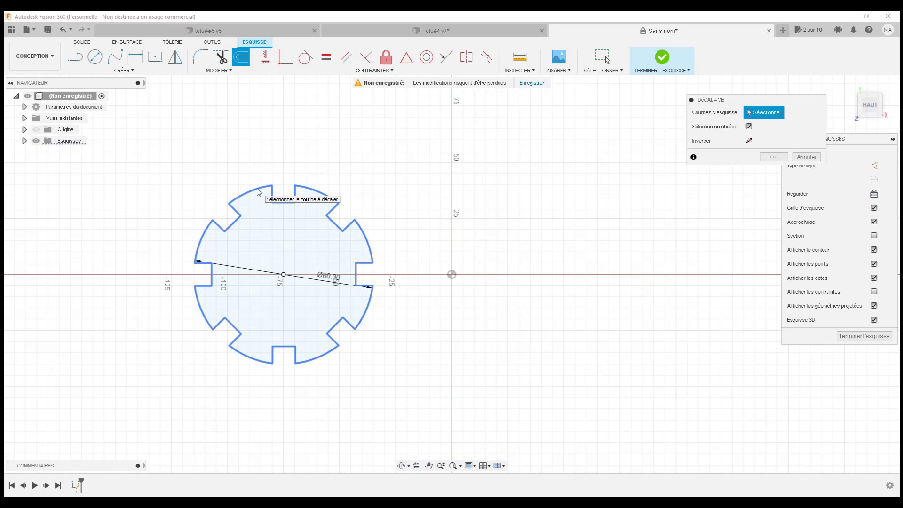
left_click(258, 191)
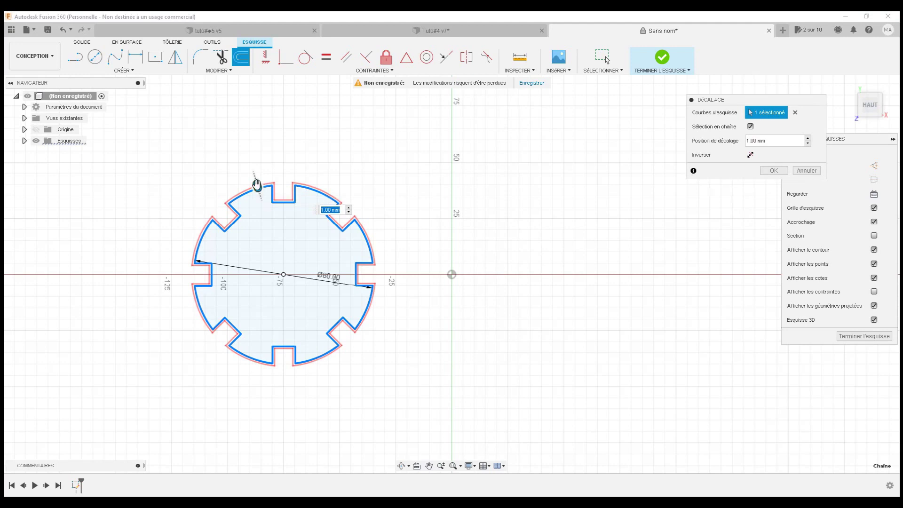
left_click_drag(256, 184, 267, 195)
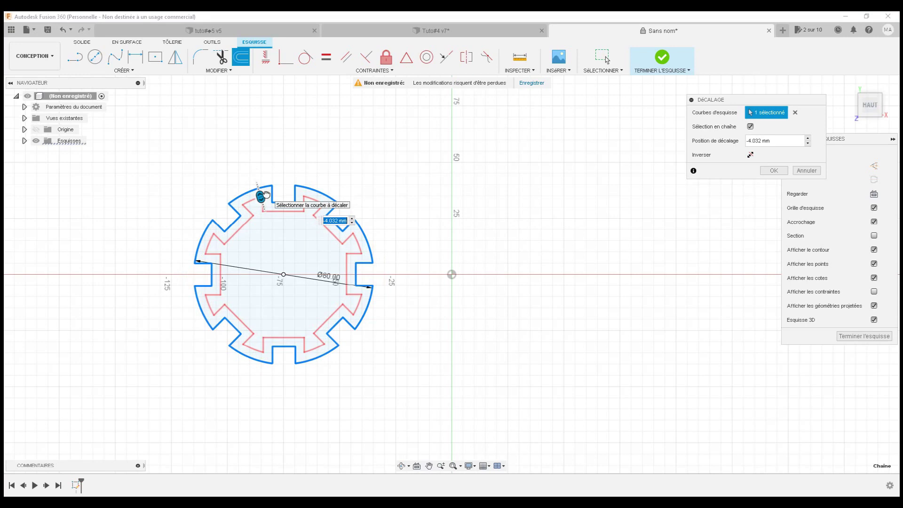
scroll(266, 195, "up", 3)
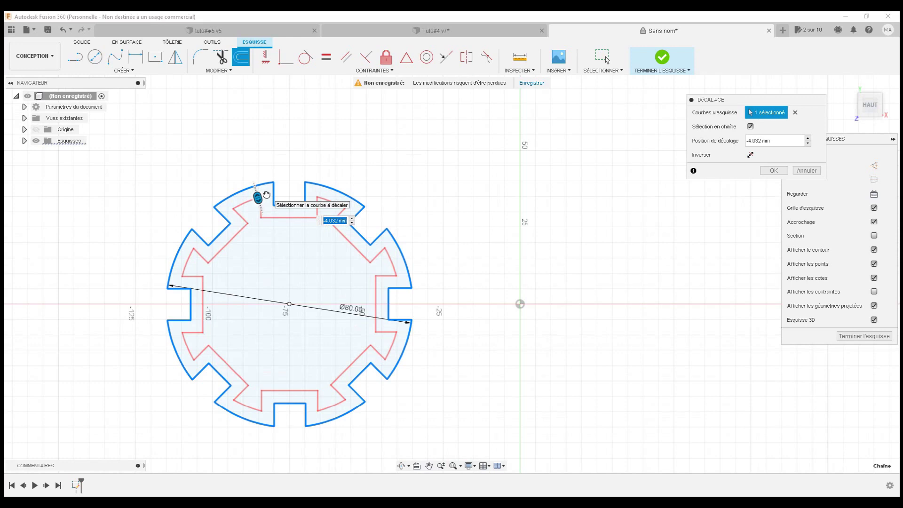
type("-5")
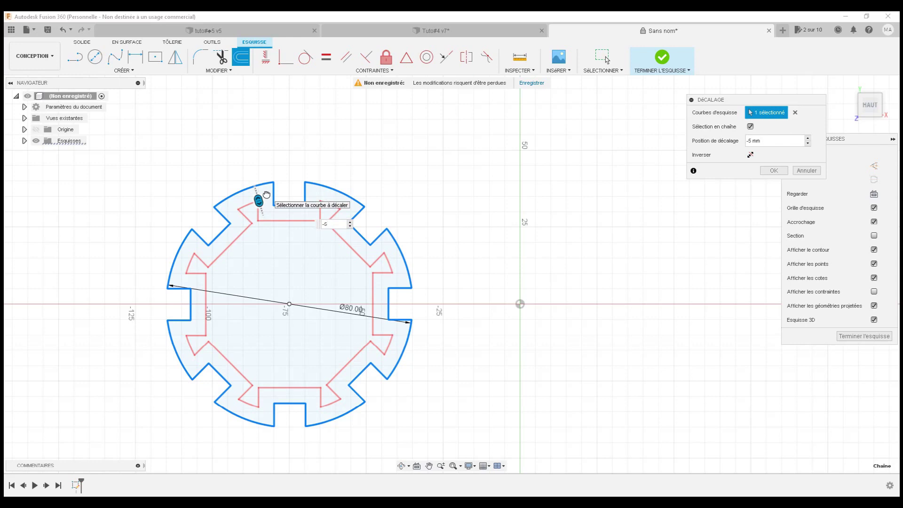
key("BackSpace")
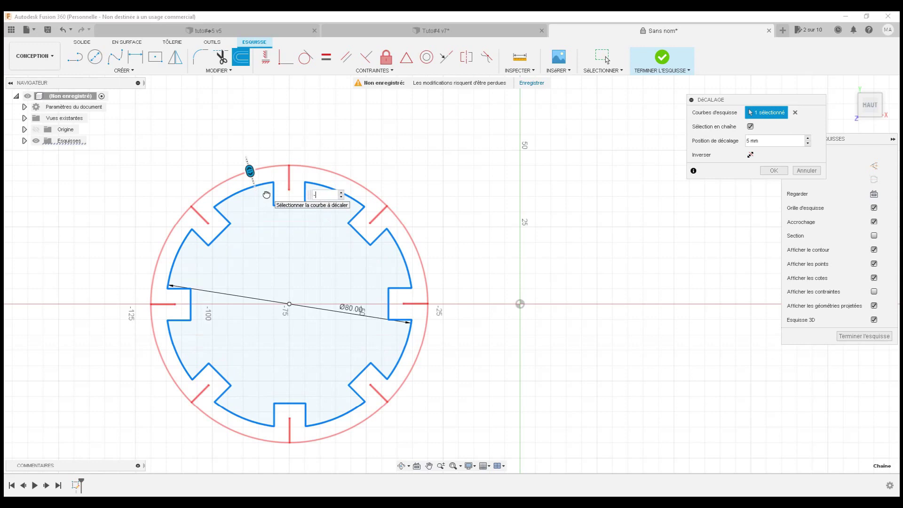
type("5")
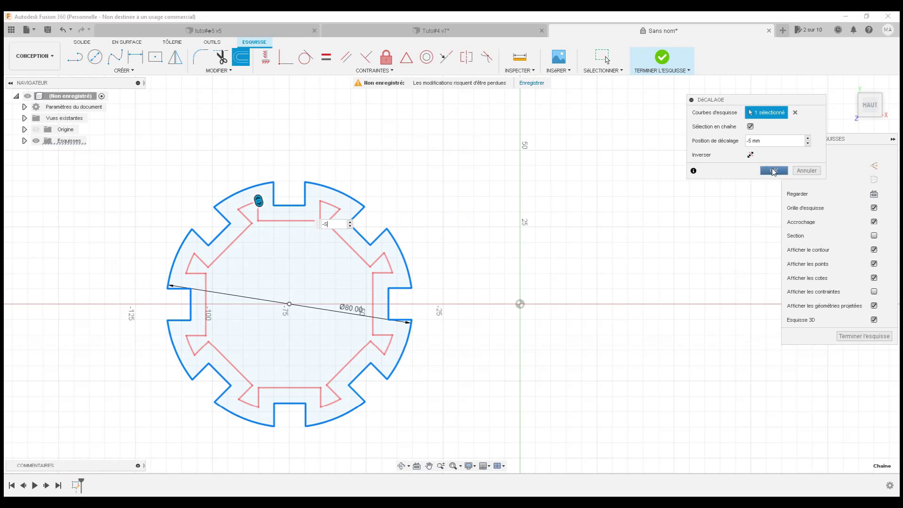
left_click(774, 171)
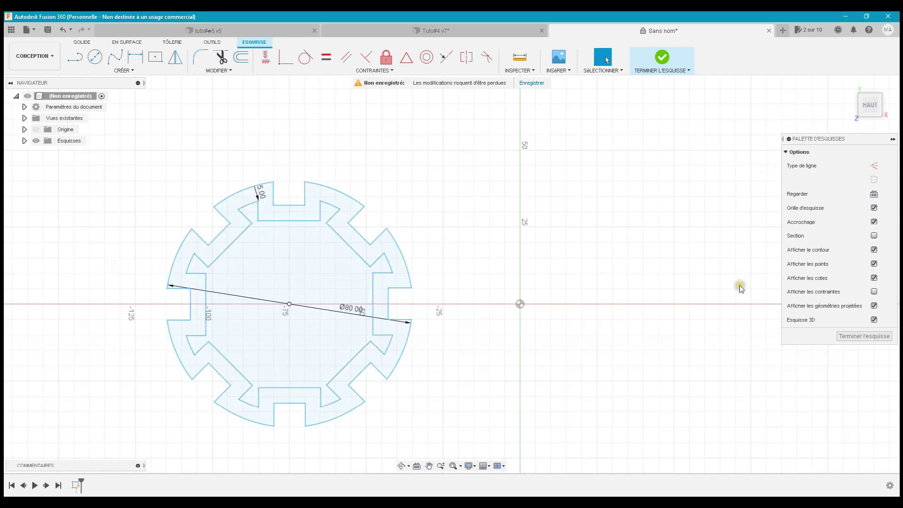
Finish the sketch and tilt the view slightly to show depth
left_click(845, 337)
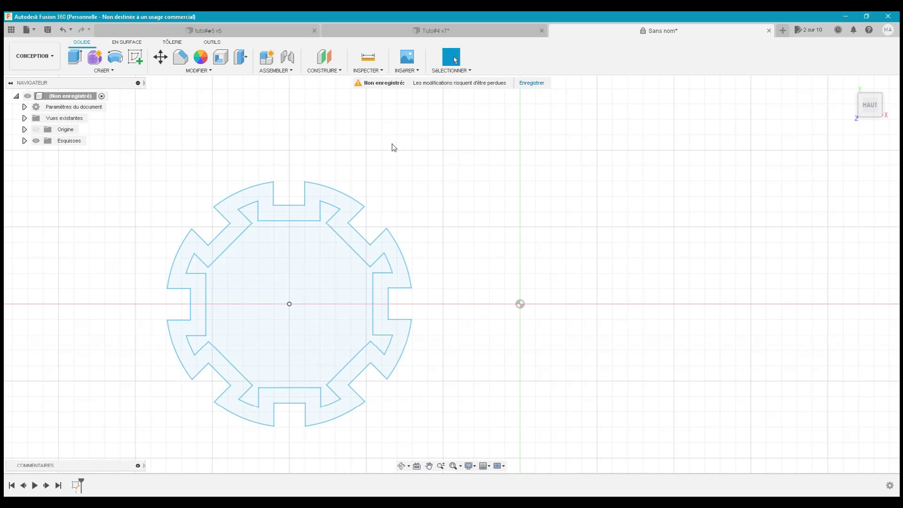
scroll(392, 144, "down", 2)
scroll(392, 144, "down", 1)
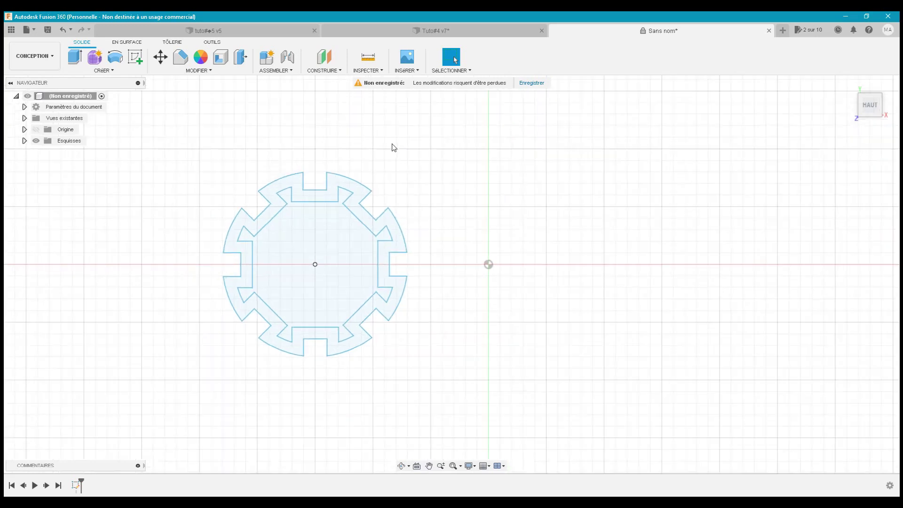
middle_click_drag(870, 104, 864, 91, "shift")
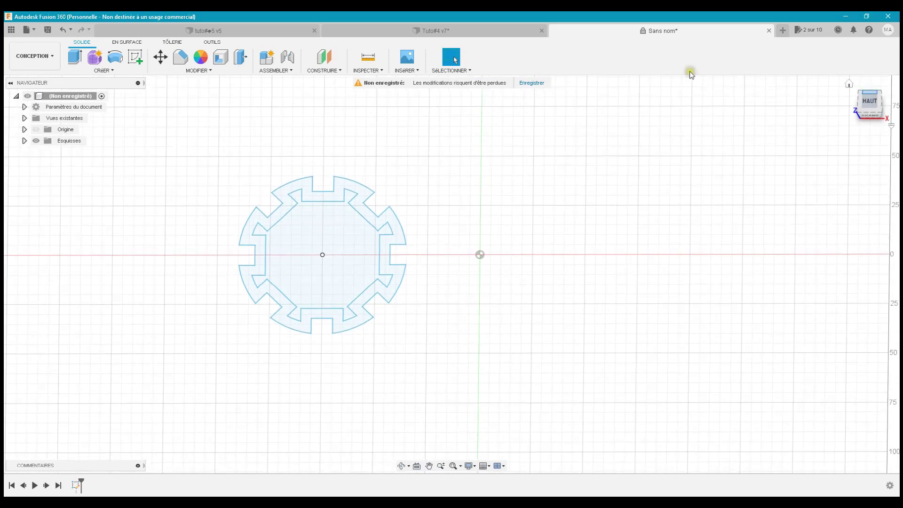
Extrude the slotted ring profile 50 mm as a new body
left_click(75, 57)
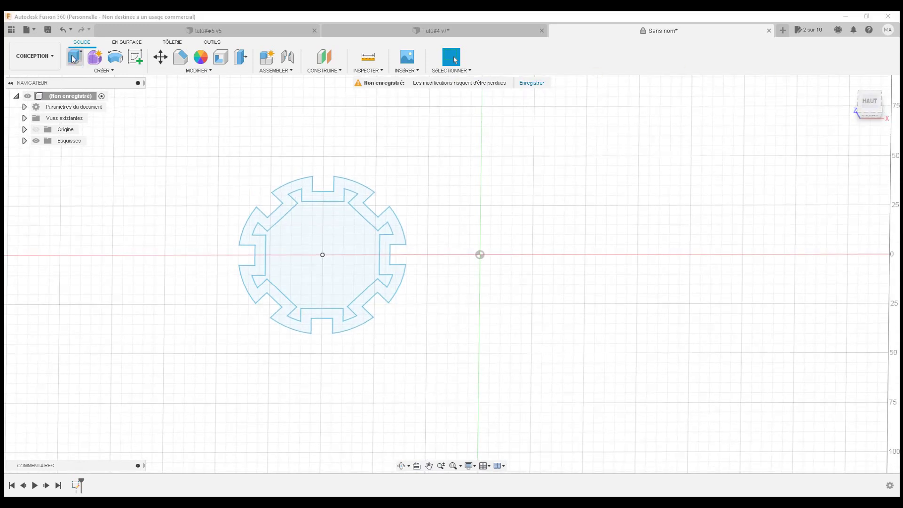
left_click(283, 193)
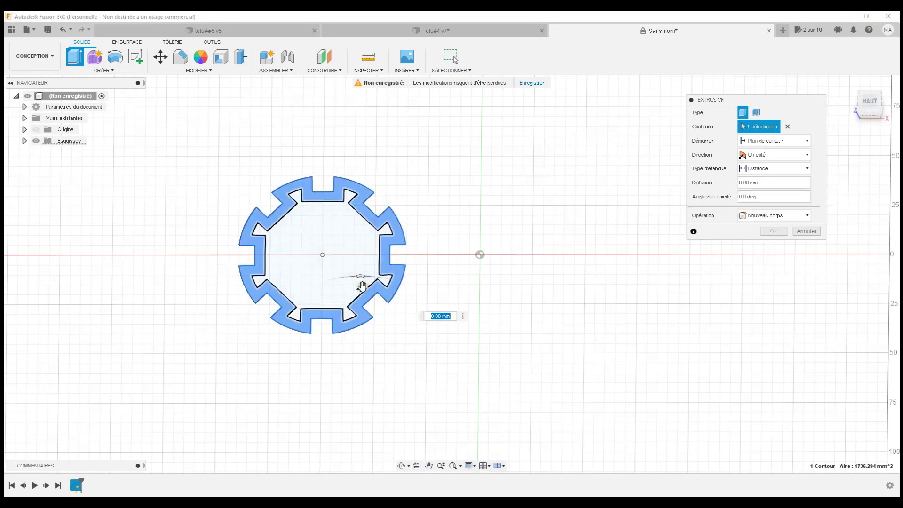
left_click(361, 287)
left_click_drag(361, 287, 361, 258)
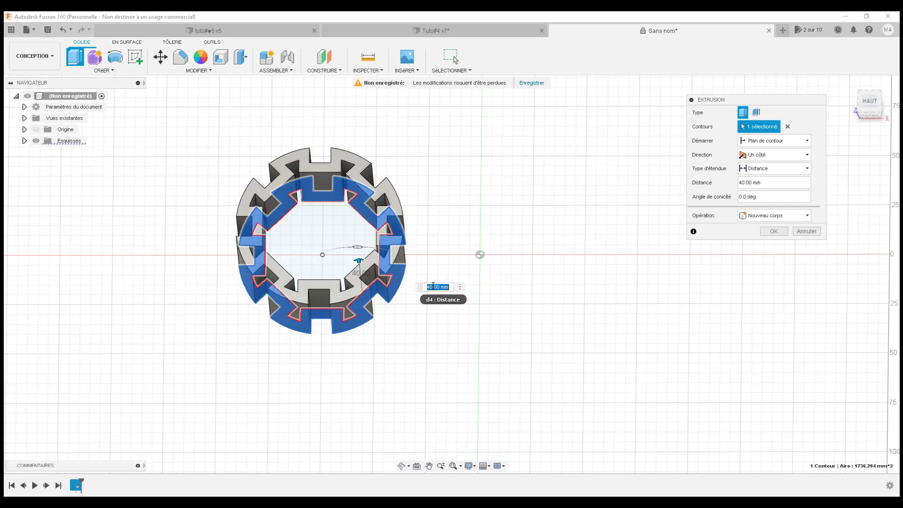
left_click(433, 287)
left_click_drag(450, 286, 422, 286)
key("Tab")
key("Tab")
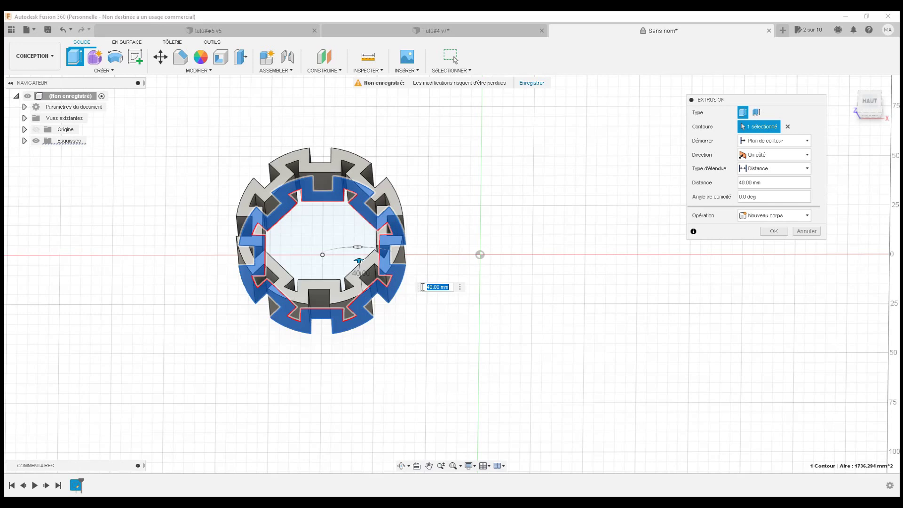
type("50")
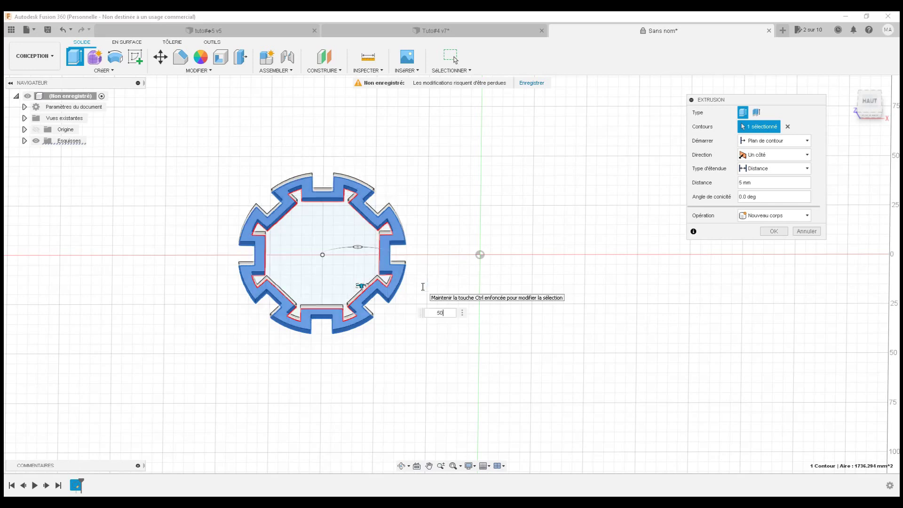
key("Return")
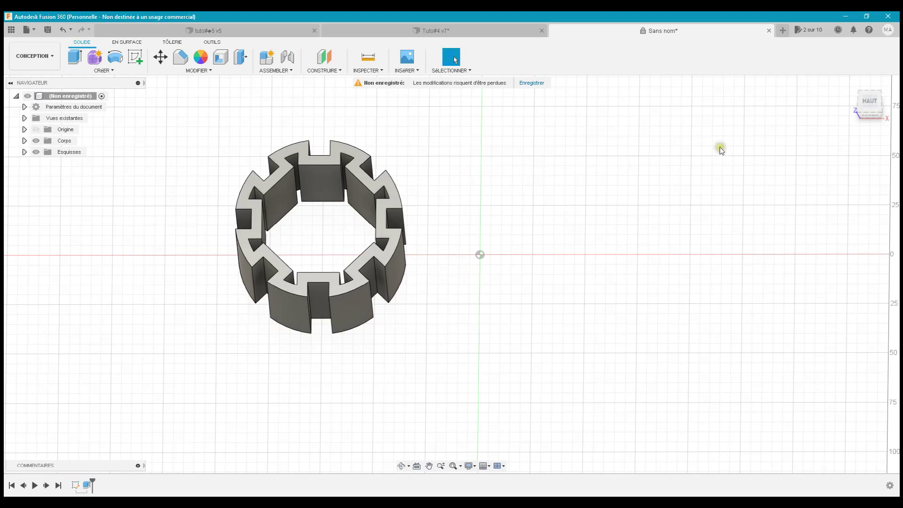
left_click_drag(870, 98, 871, 84)
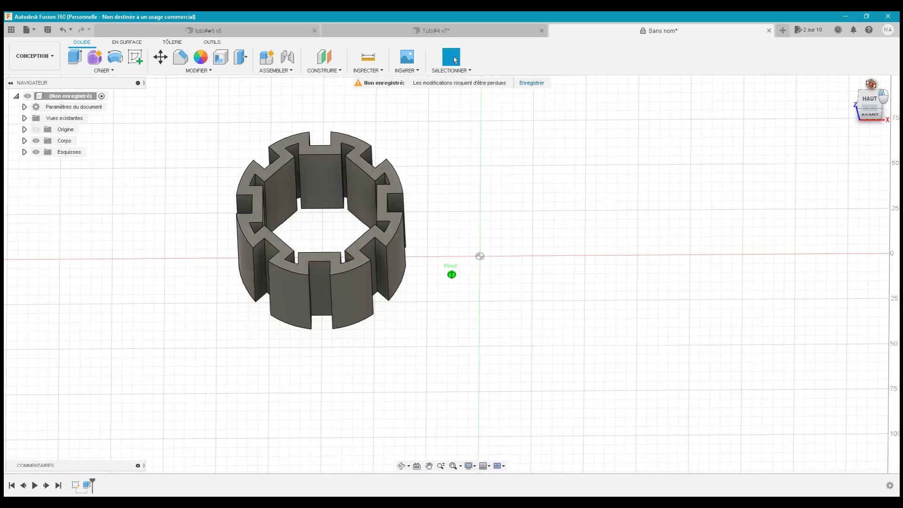
left_click(869, 113)
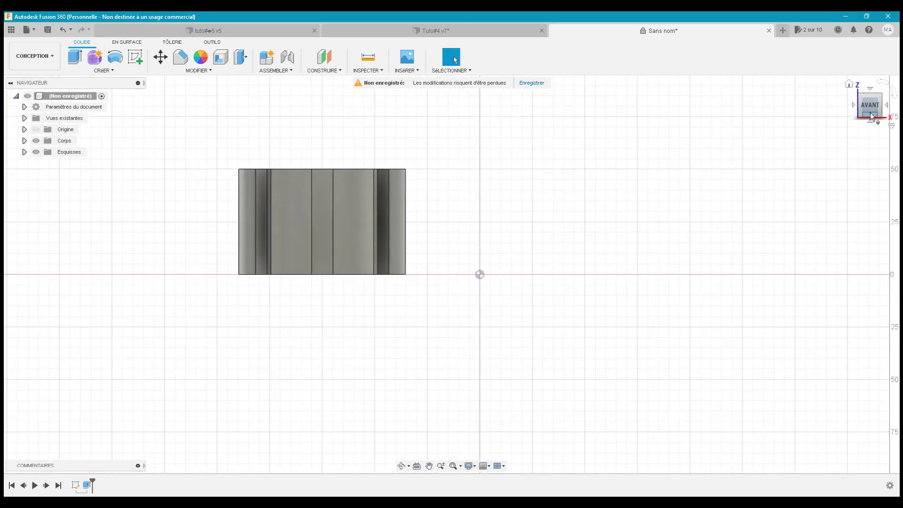
middle_click_drag(871, 117, 873, 137, "shift")
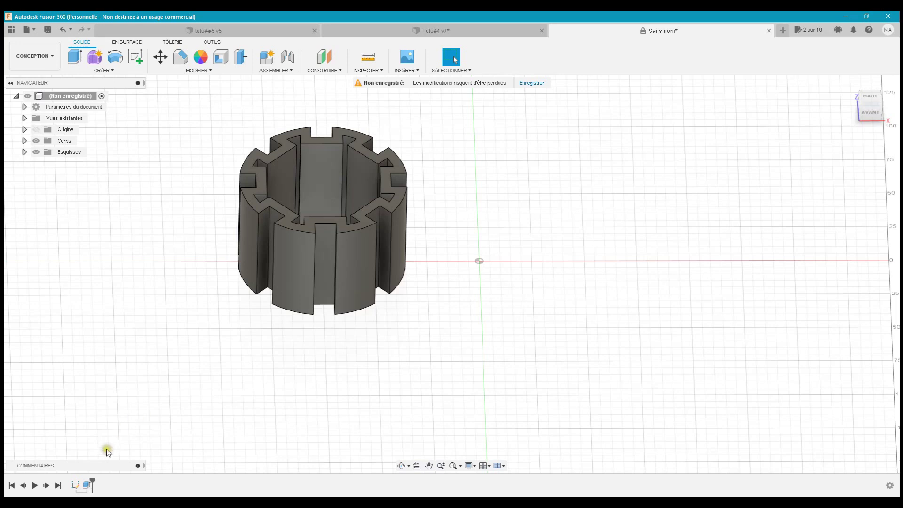
left_click(86, 488)
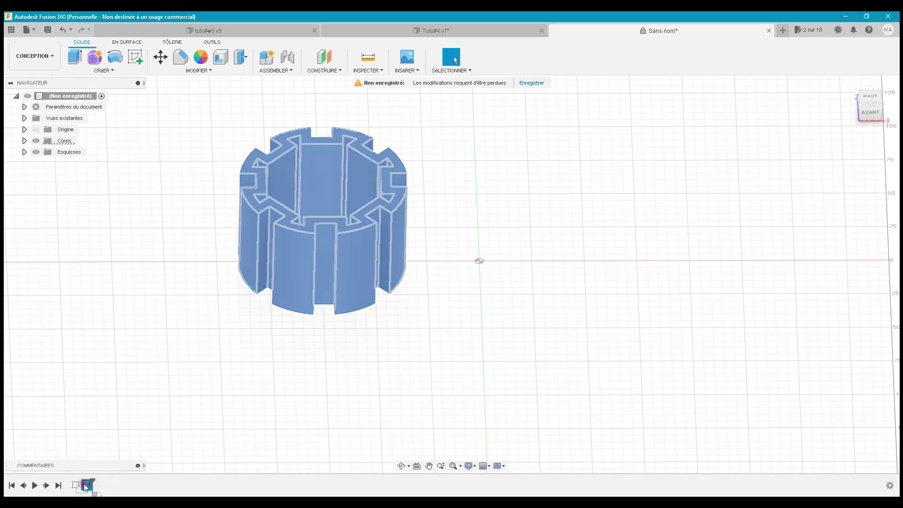
double_click(86, 484)
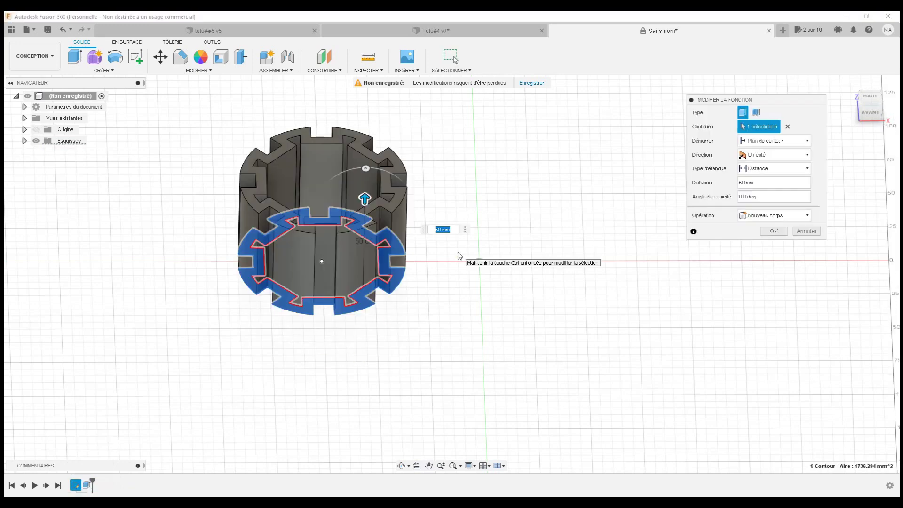
type("00")
key("Return")
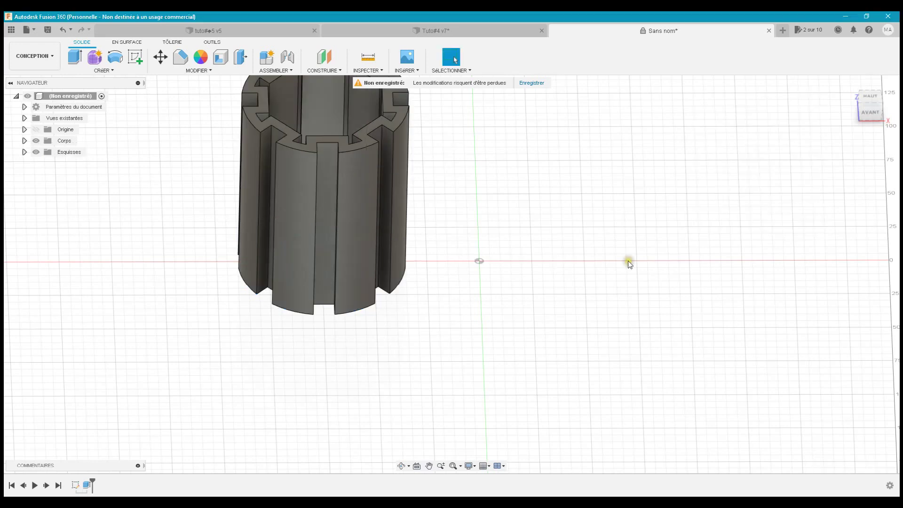
left_click(453, 466)
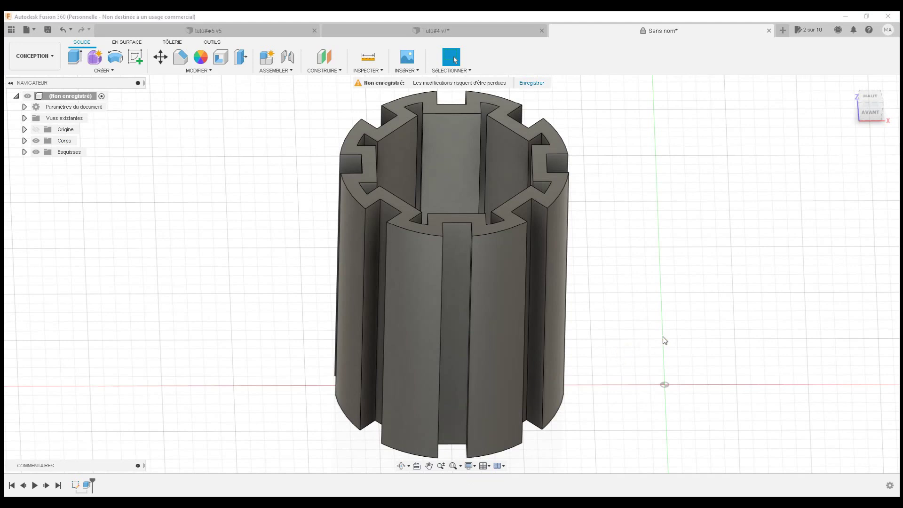
scroll(664, 339, "down", 2)
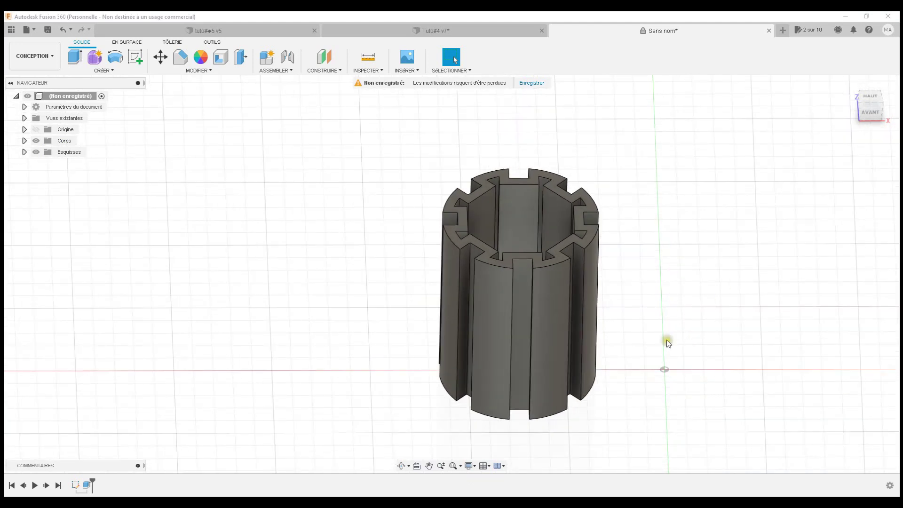
Pan the tube up-left, save the design as 'Demo4', and return to Tuto#4 v7
left_click(427, 465)
mouse_move(544, 358)
left_mouse_down()
mouse_move(320, 319)
mouse_move(330, 325)
left_mouse_up()
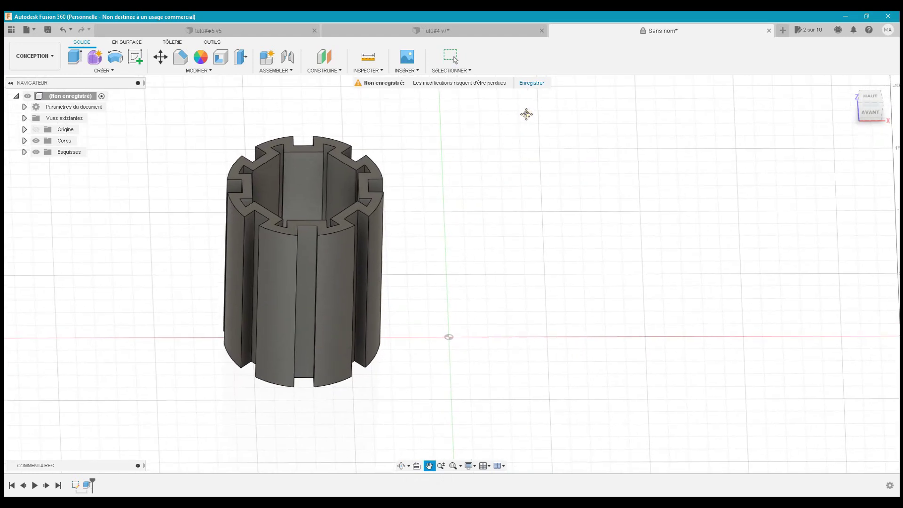
left_click(533, 83)
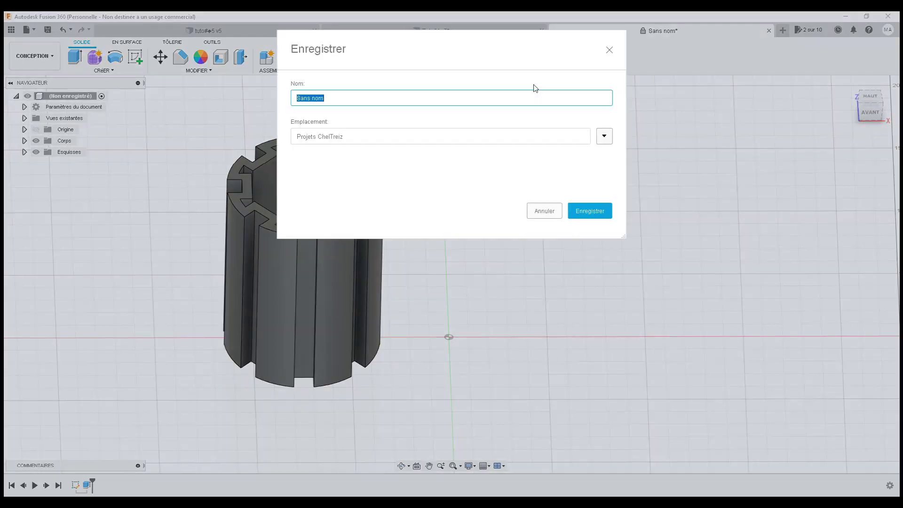
type("Demo4")
key("Return")
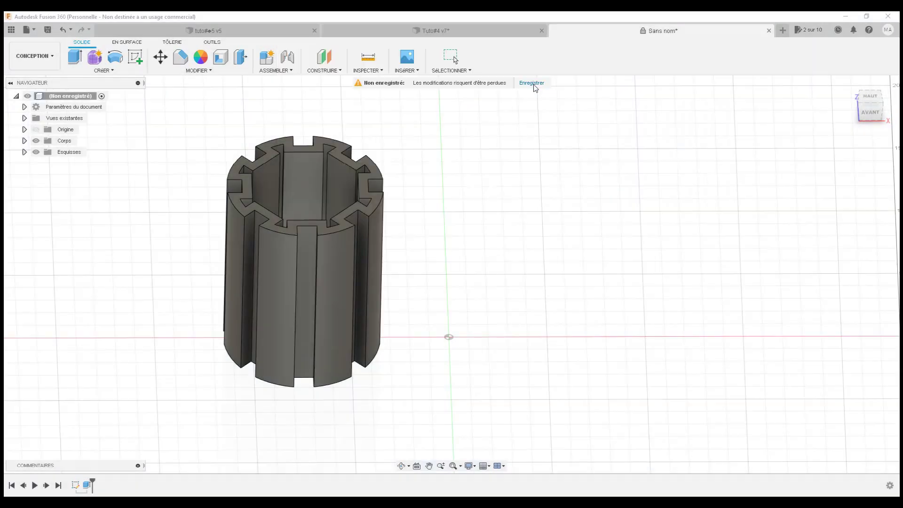
left_click(347, 30)
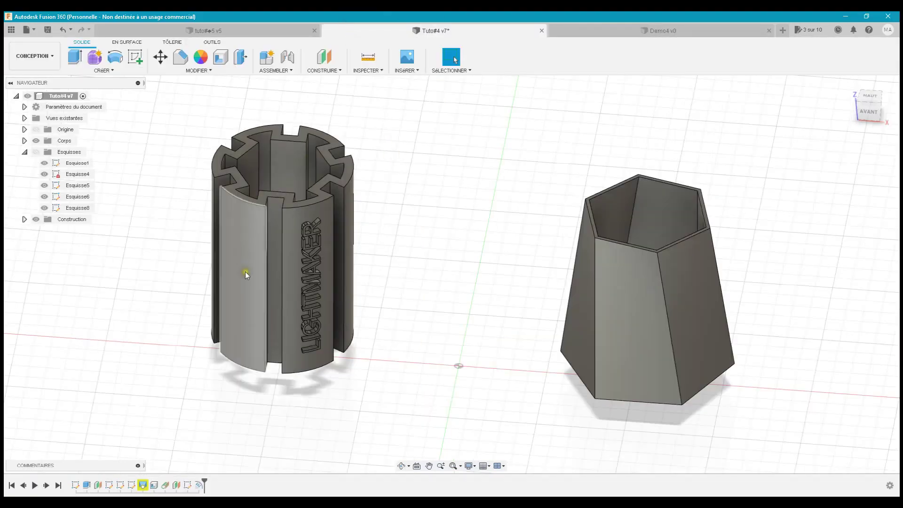
Switch to the Demo4 v1 tab and orbit the slotted tube slightly
left_click(347, 221)
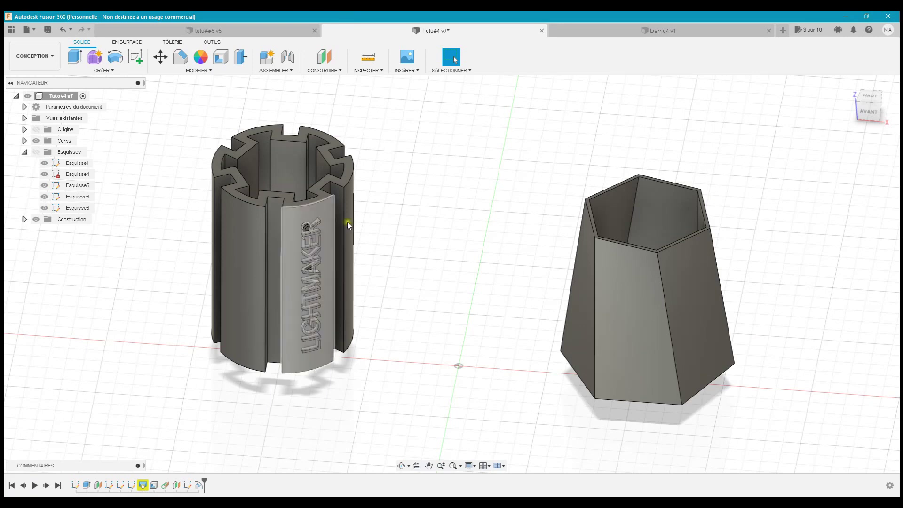
left_click(596, 30)
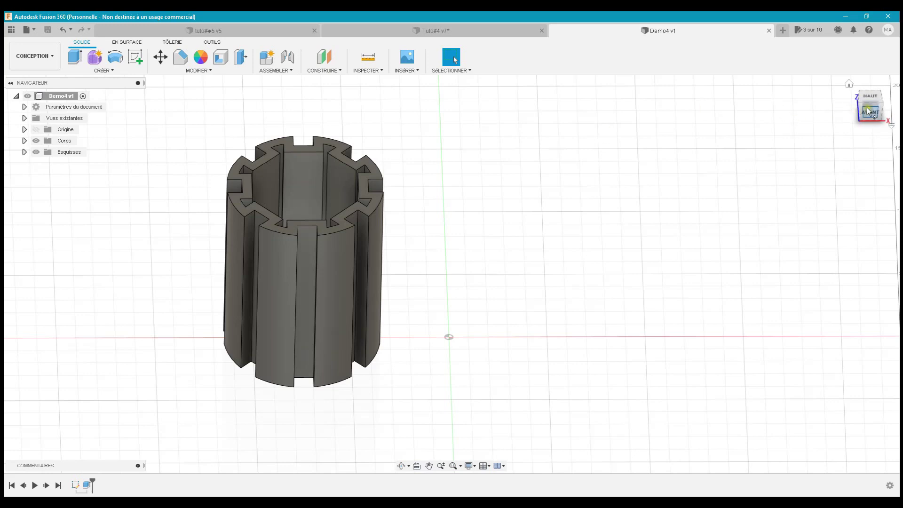
middle_click_drag(870, 107, 864, 106, "shift")
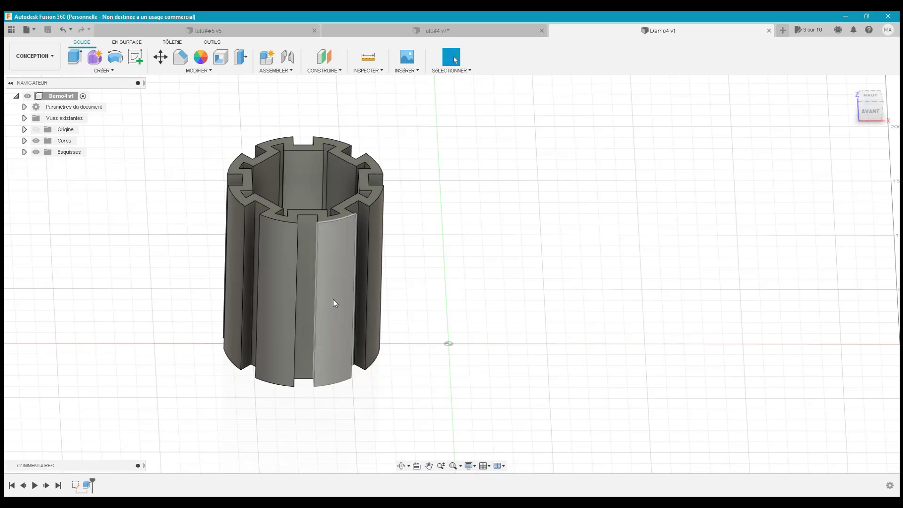
Add a Plan tangent construction plane at 0 deg on a curved outer tube face
left_click(329, 71)
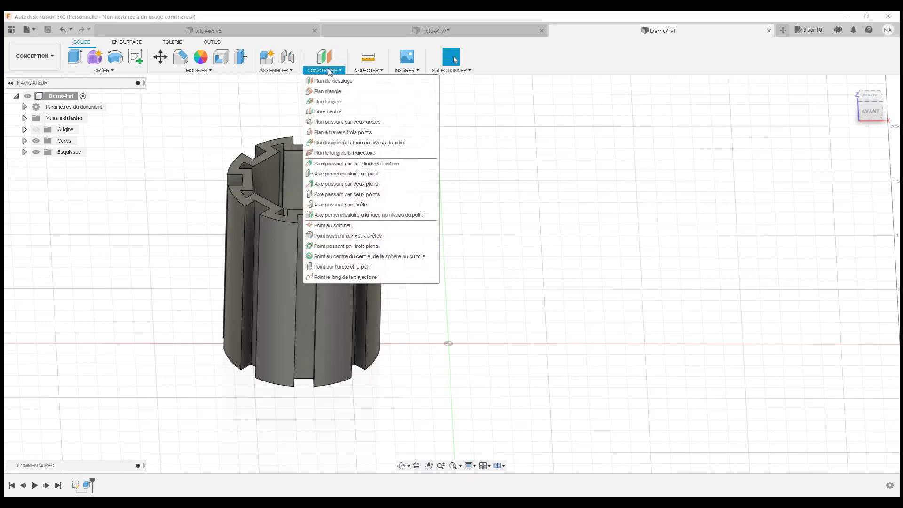
left_click(328, 102)
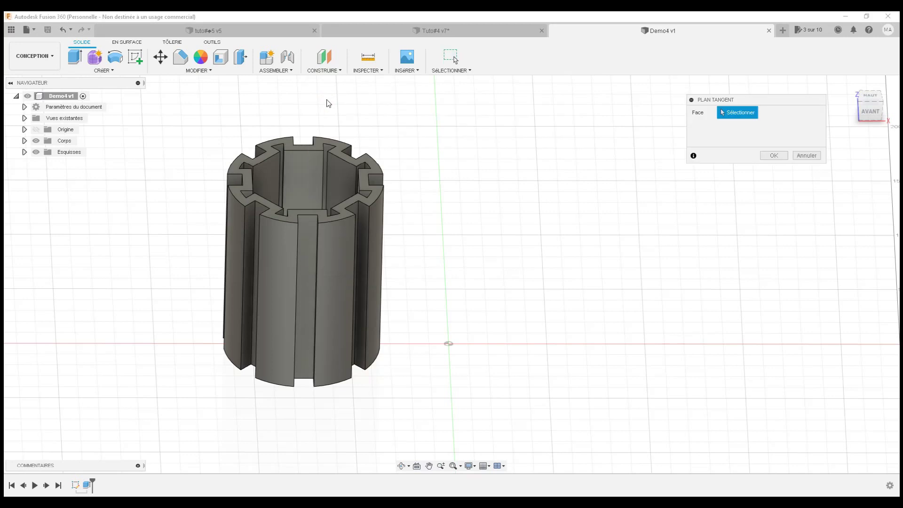
left_click(335, 274)
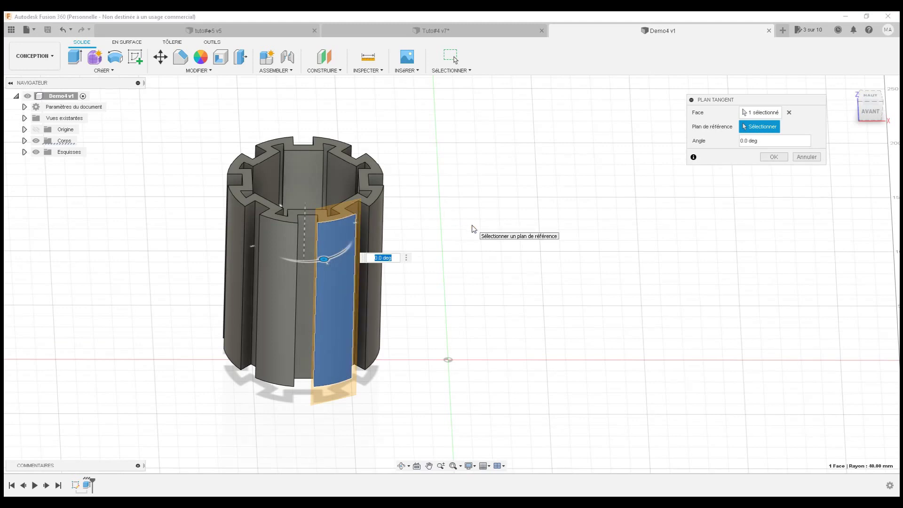
left_click(784, 158)
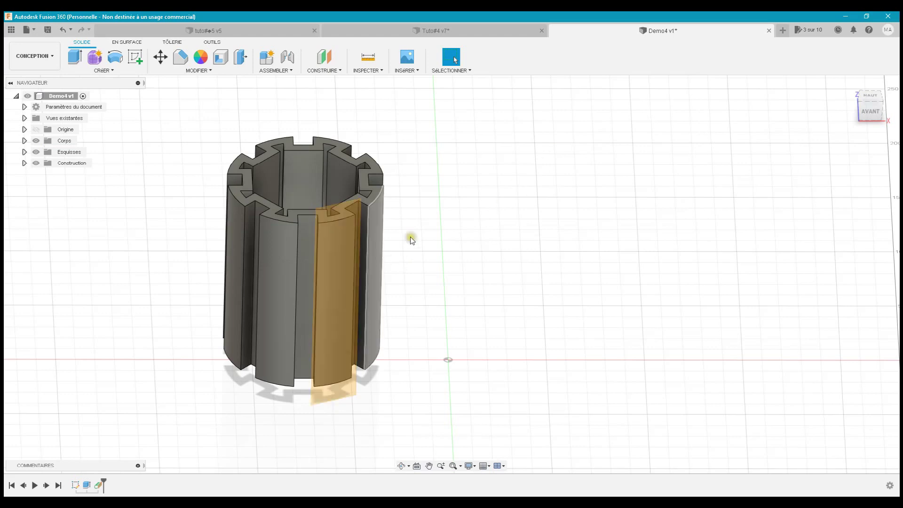
Create a second construction plane 20 mm out from the tangent plane on the Demo4 tube
left_click(340, 70)
mouse_move(331, 80)
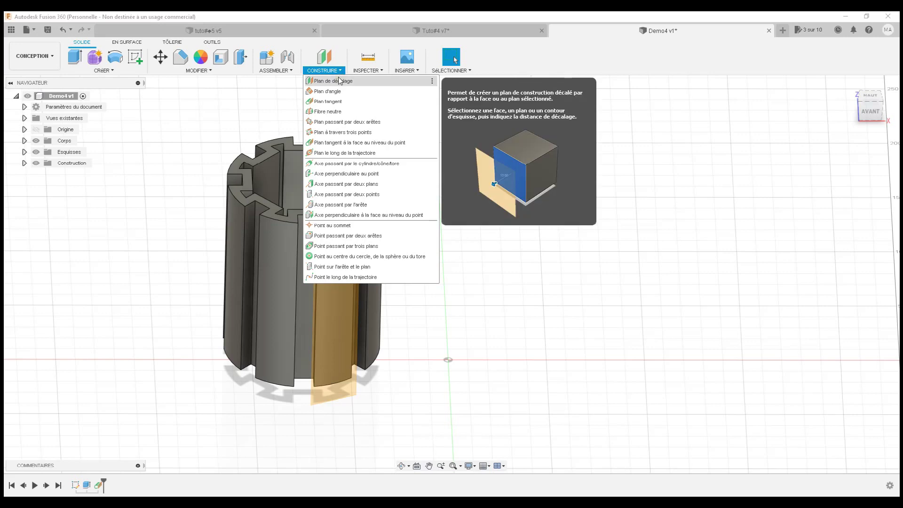
left_click(338, 80)
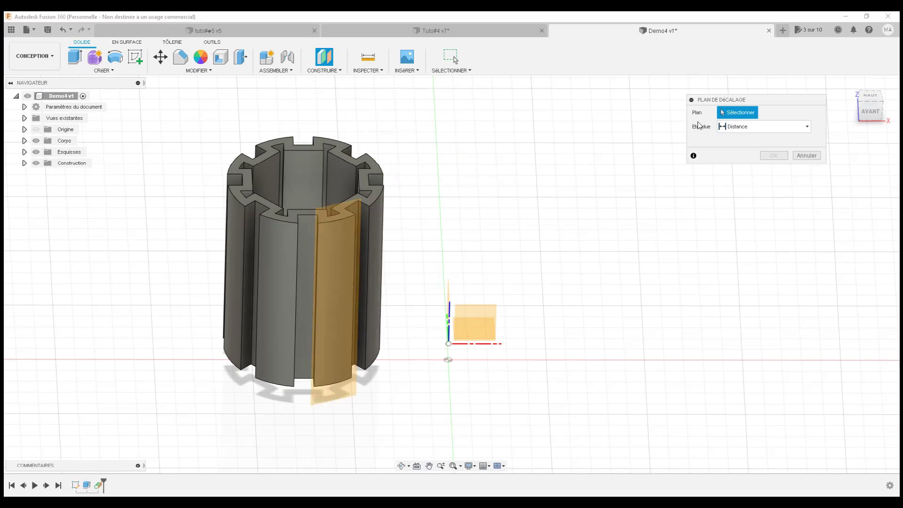
left_click(337, 273)
left_click_drag(346, 292, 352, 301)
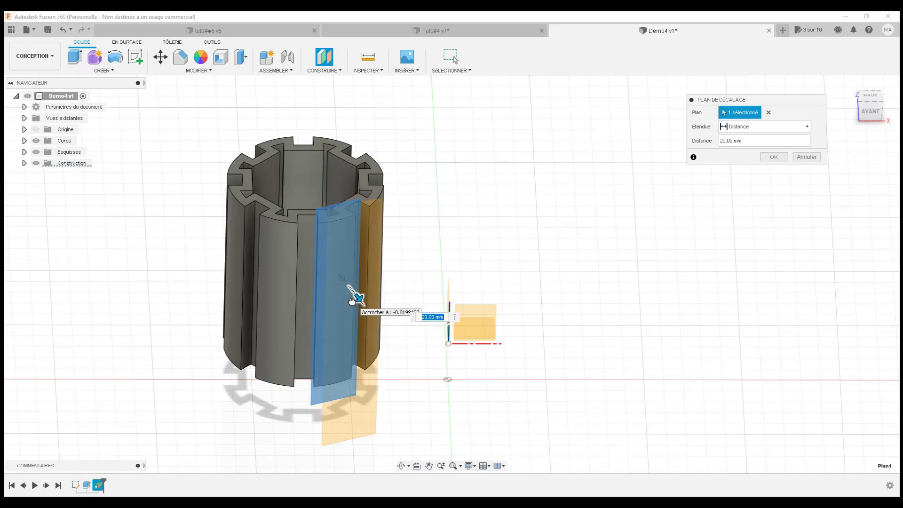
left_click(774, 157)
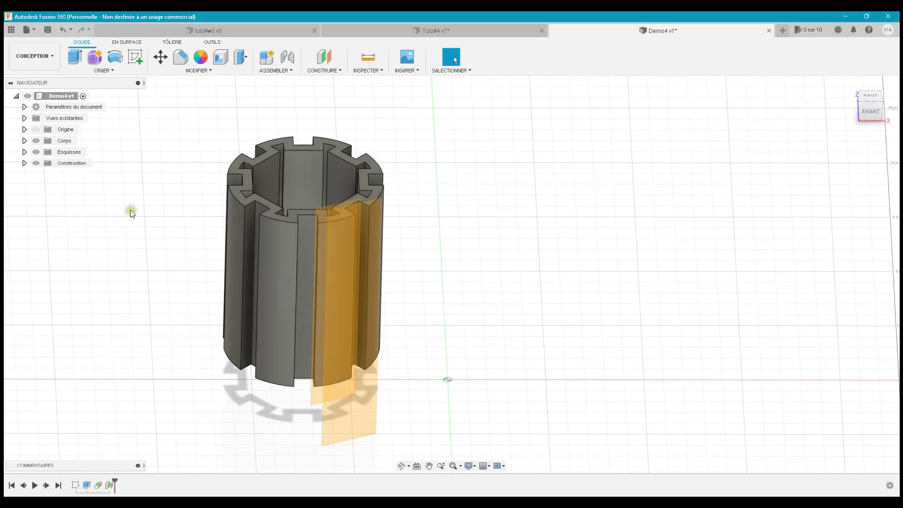
Expand Sketches and Construction in the browser and hide the Plan1 tangent plane
left_click(24, 152)
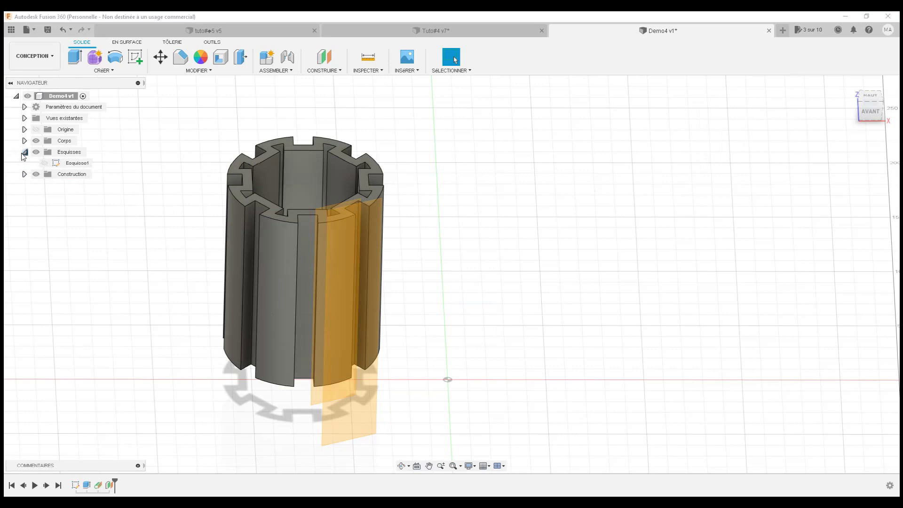
left_click(24, 175)
left_click(45, 186)
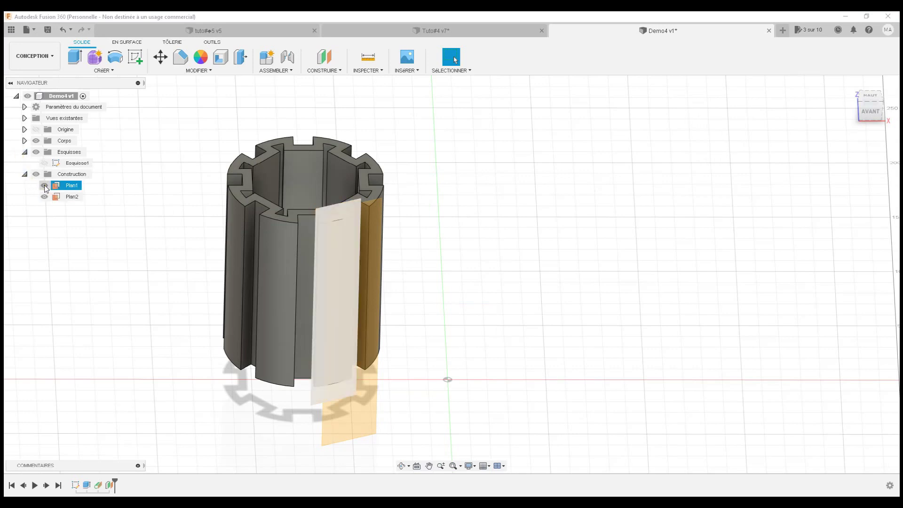
left_click(44, 186)
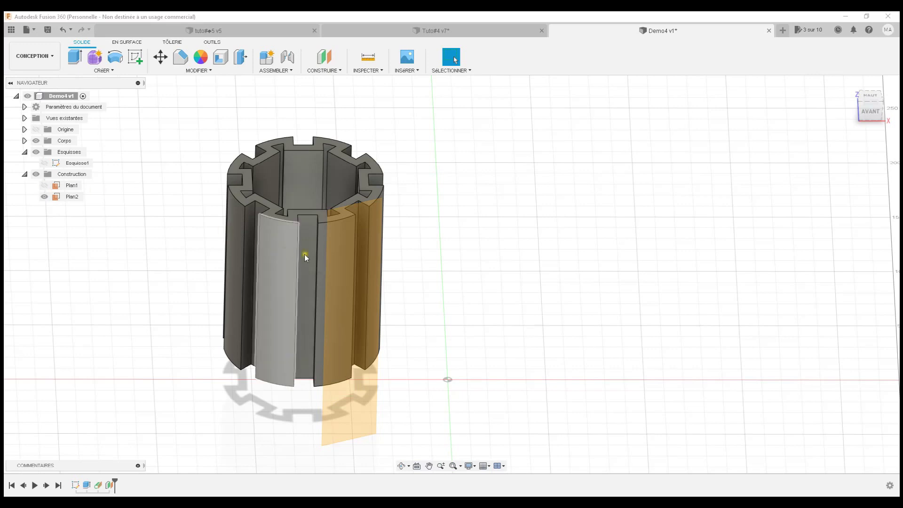
Select Plan2, look straight at it, pan the tube up and start Esquisse2 on it
left_click(357, 264)
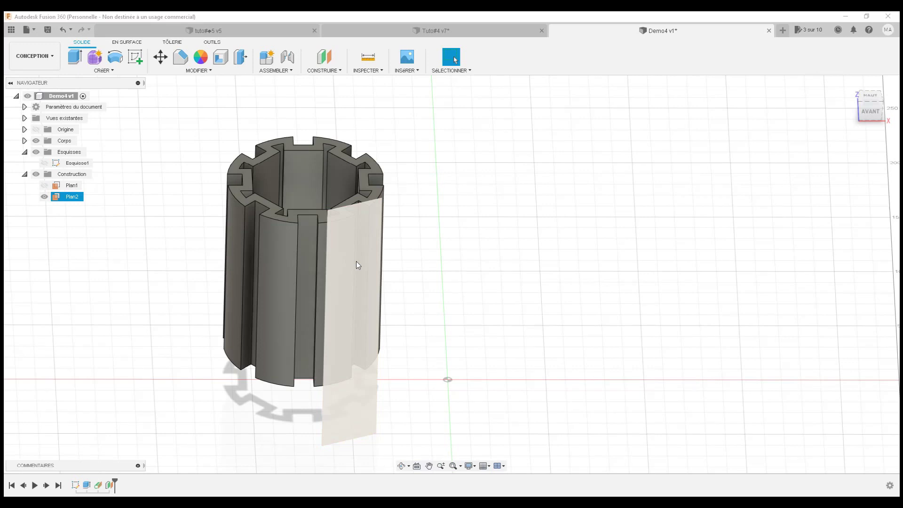
left_click(356, 261)
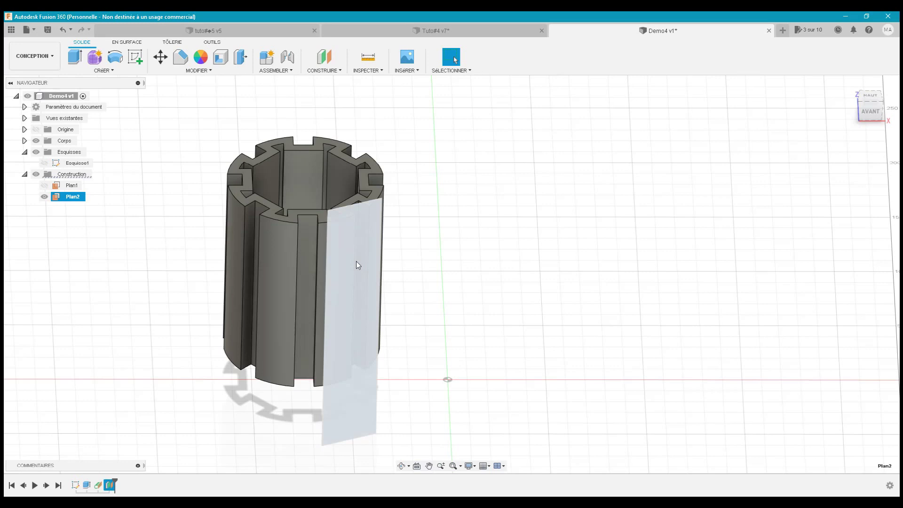
left_click(416, 465)
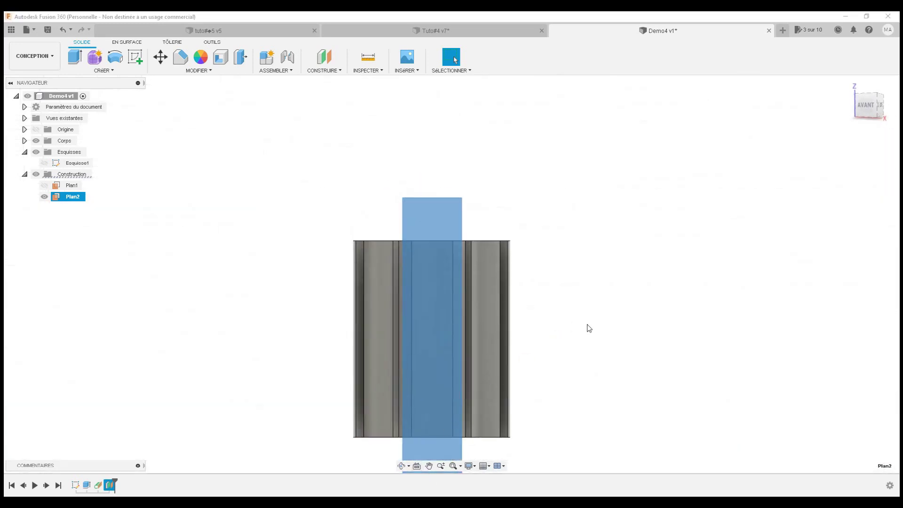
scroll(563, 362, "down", 1)
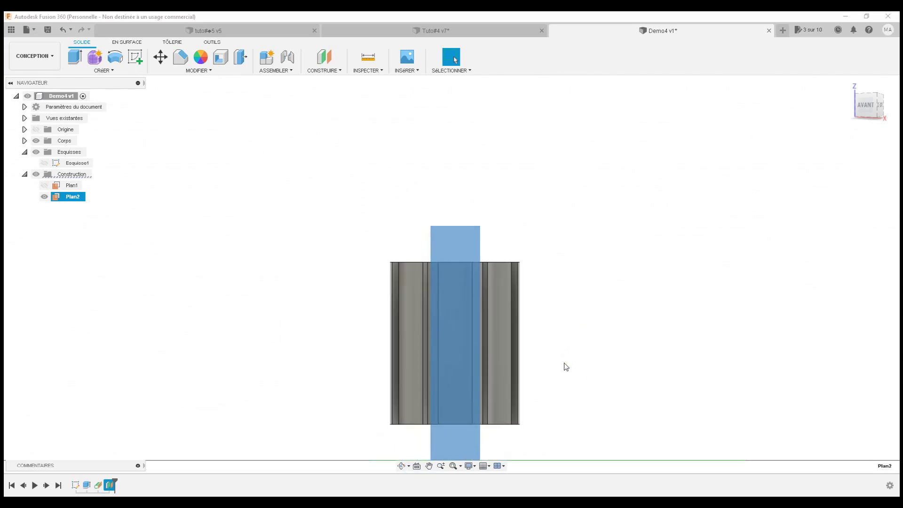
left_click(429, 466)
mouse_move(475, 377)
left_mouse_down()
mouse_move(428, 283)
mouse_move(407, 276)
left_mouse_up()
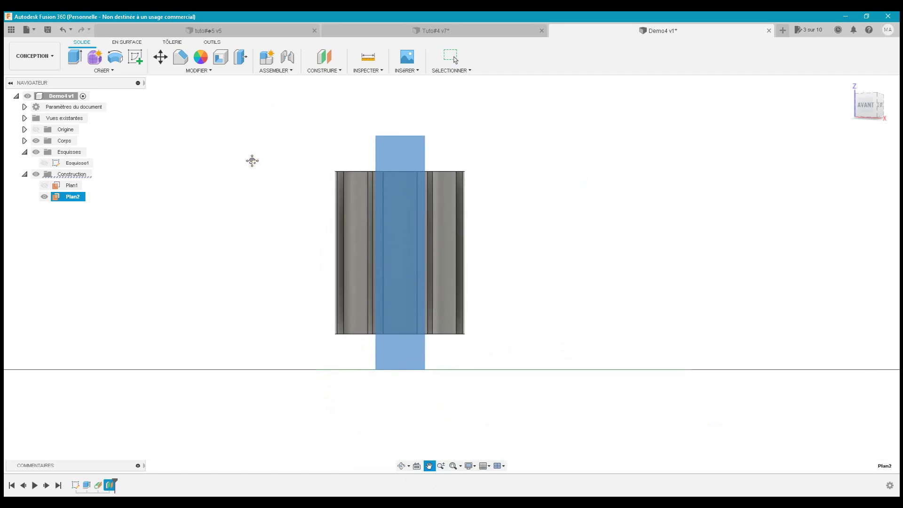
left_click(139, 59)
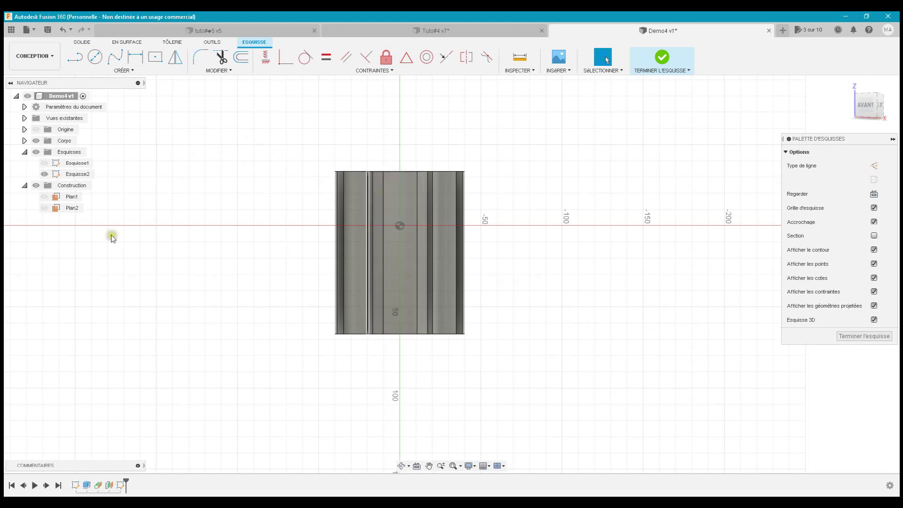
Make Plan2 visible, reselect it, and bring up the sketch Create tool list
left_click(43, 208)
left_click(44, 208)
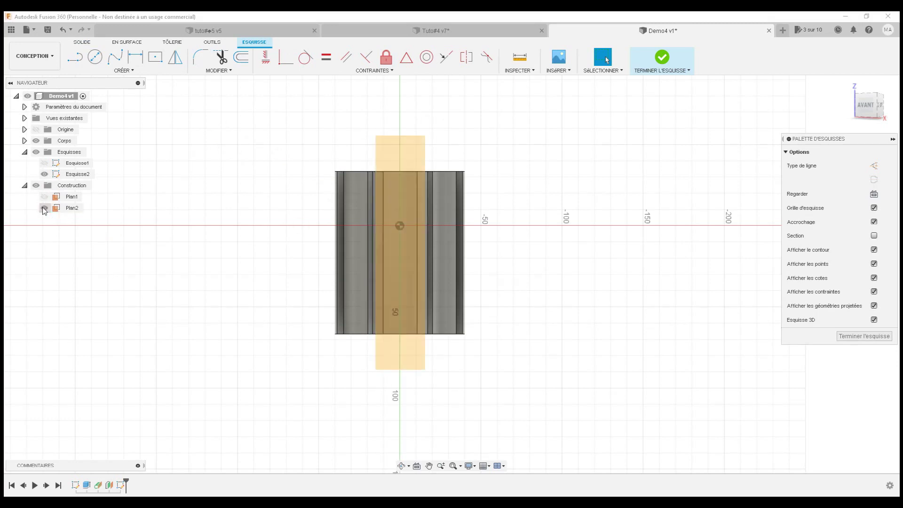
left_click(42, 208)
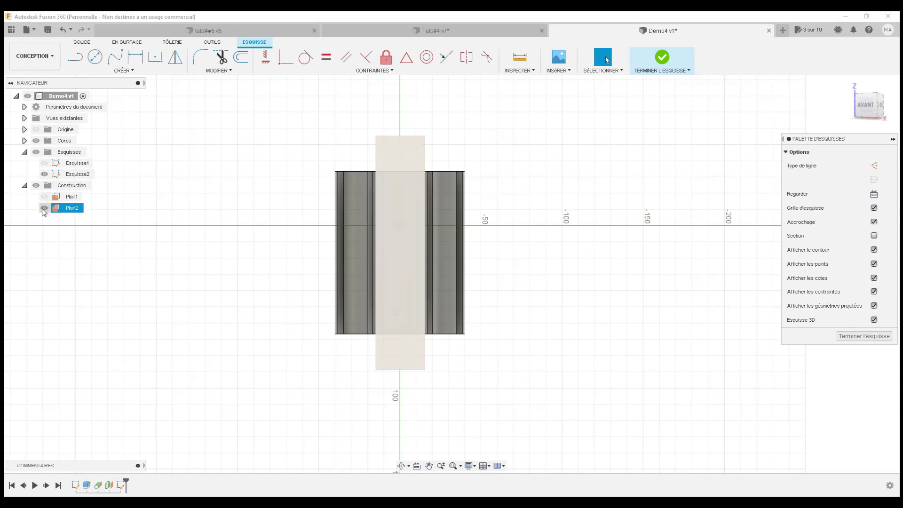
left_click(123, 241)
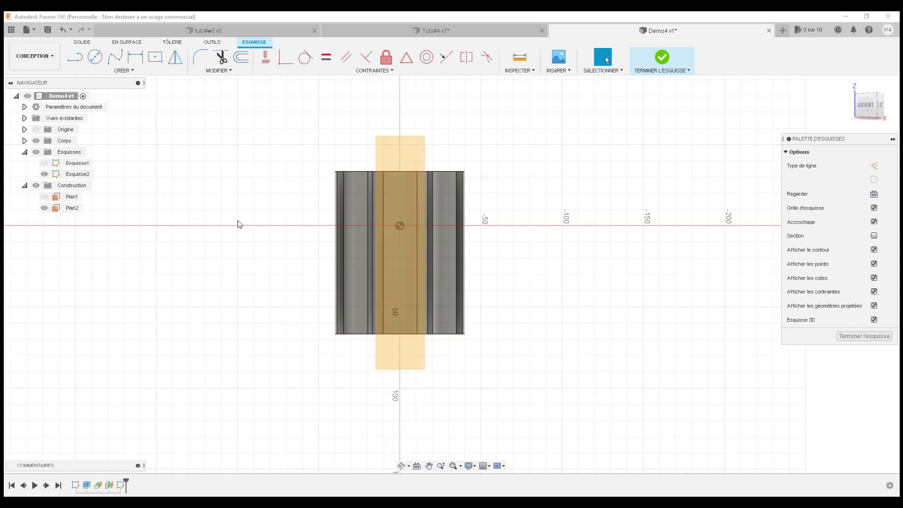
left_click(403, 205)
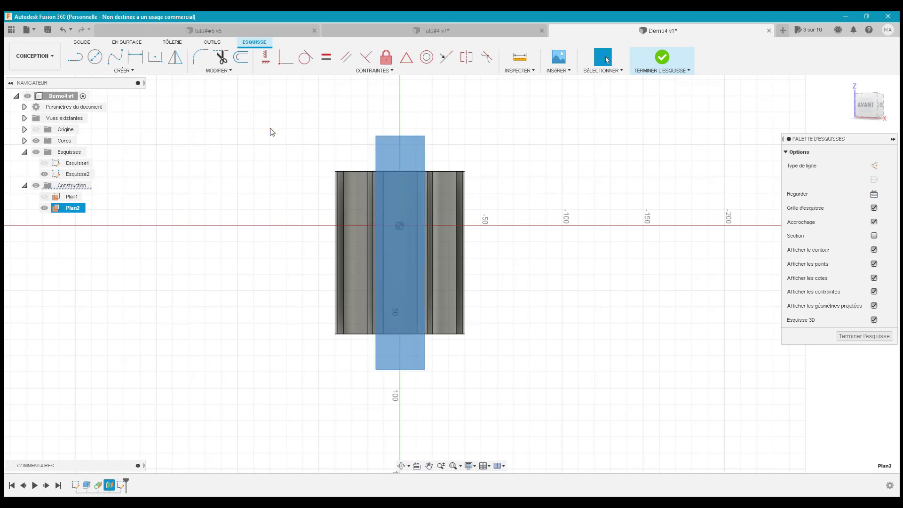
left_click(131, 71)
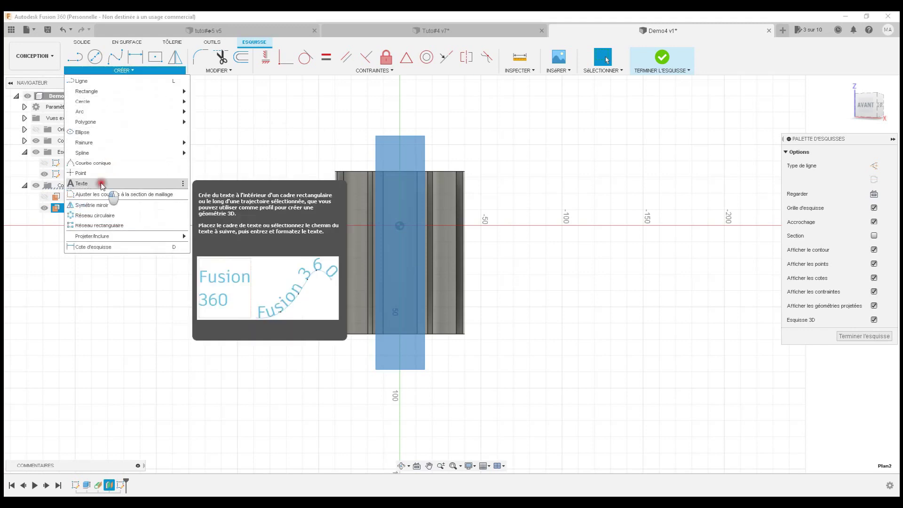
Draw a text box across the tube, enter LIGHTMAKER, and rotate it to run vertically
left_click(102, 185)
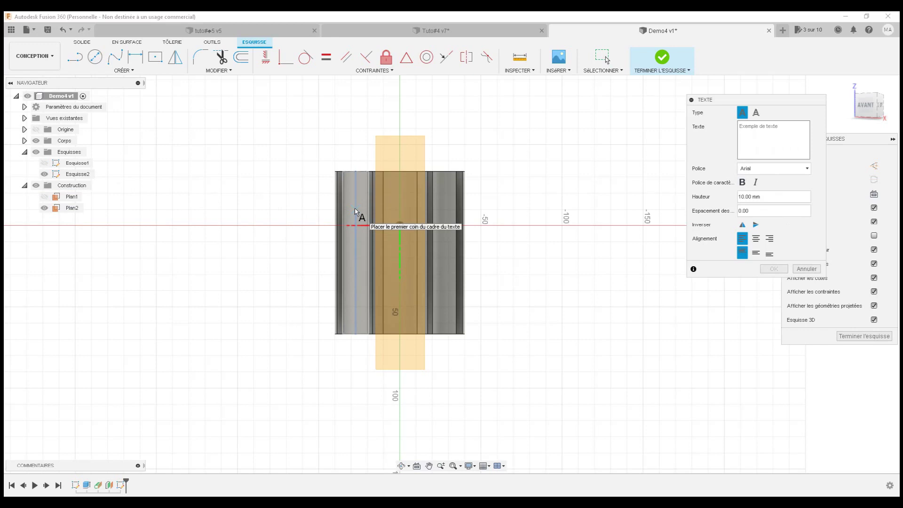
left_click(355, 210)
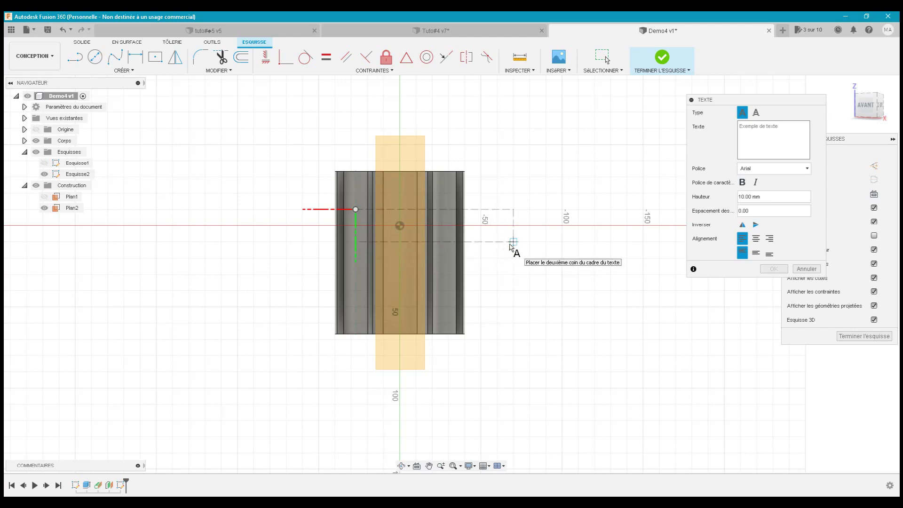
left_click(513, 244)
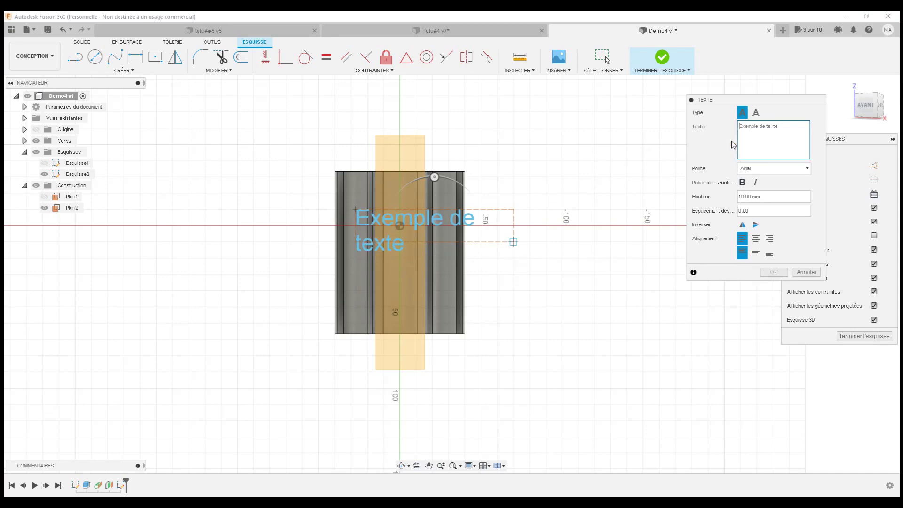
left_click(786, 126)
type("LIGHTMAKER")
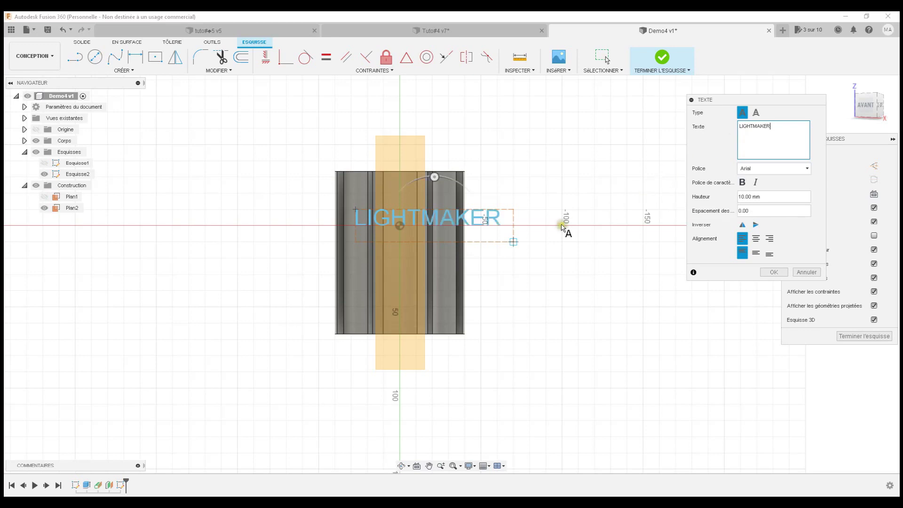
mouse_move(435, 176)
left_mouse_down()
mouse_move(417, 179)
mouse_move(397, 234)
mouse_move(397, 224)
left_mouse_up()
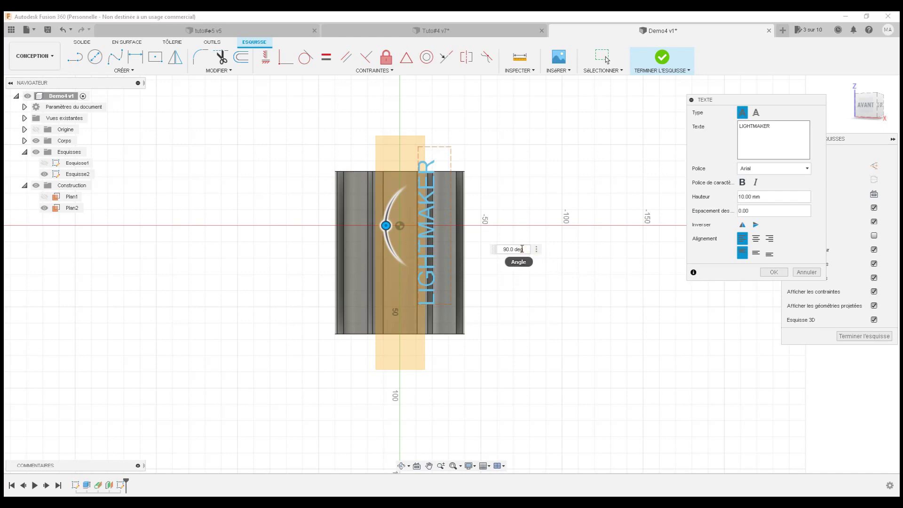
Give the LIGHTMAKER text a 90° angle and 10 mm height, and commit it to the sketch
left_click_drag(522, 249, 499, 248)
type("80")
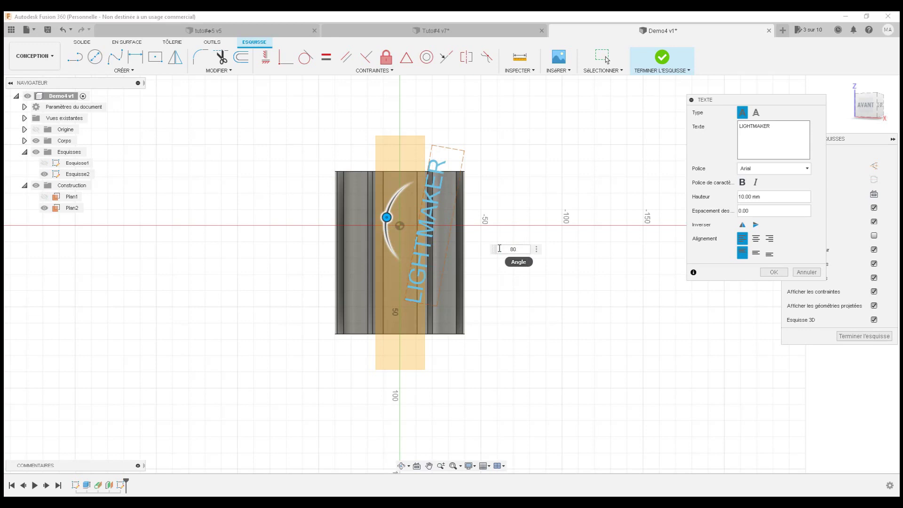
key("BackSpace")
key("BackSpace")
type("90")
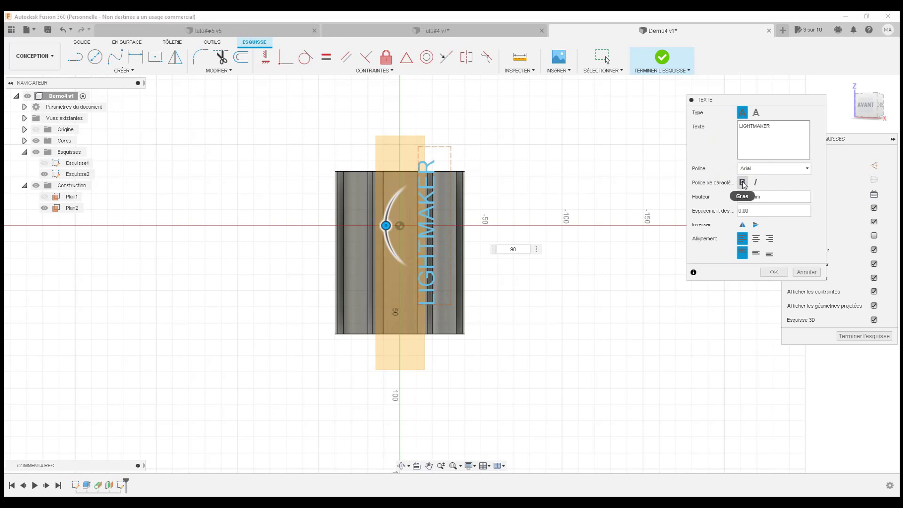
left_click(763, 198)
left_click_drag(763, 198, 730, 199)
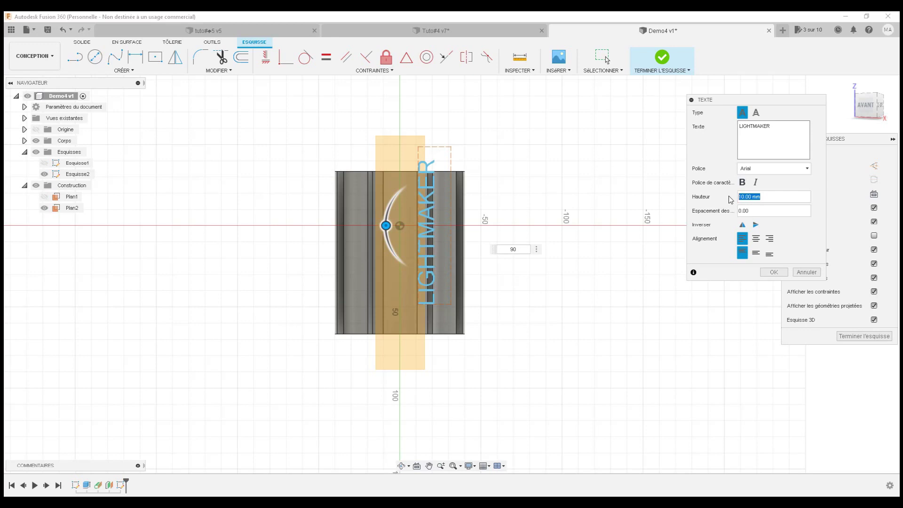
type("8")
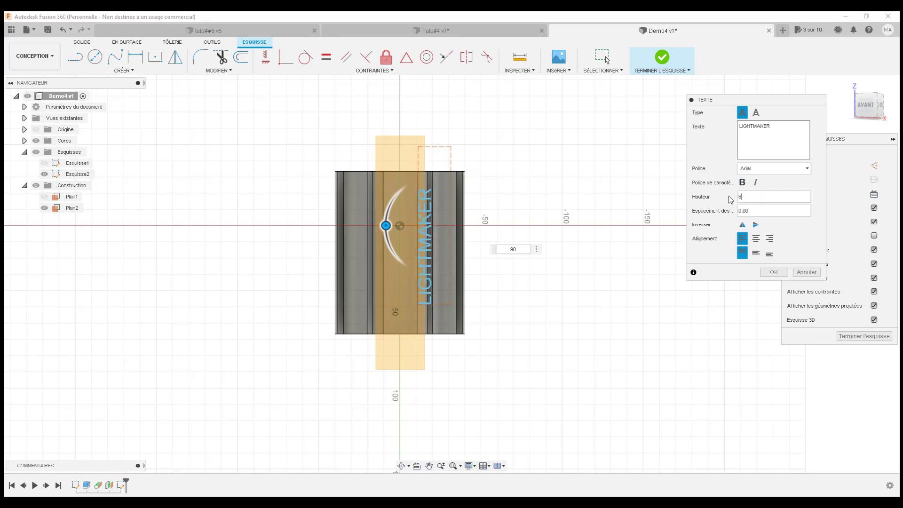
key("BackSpace")
type("10")
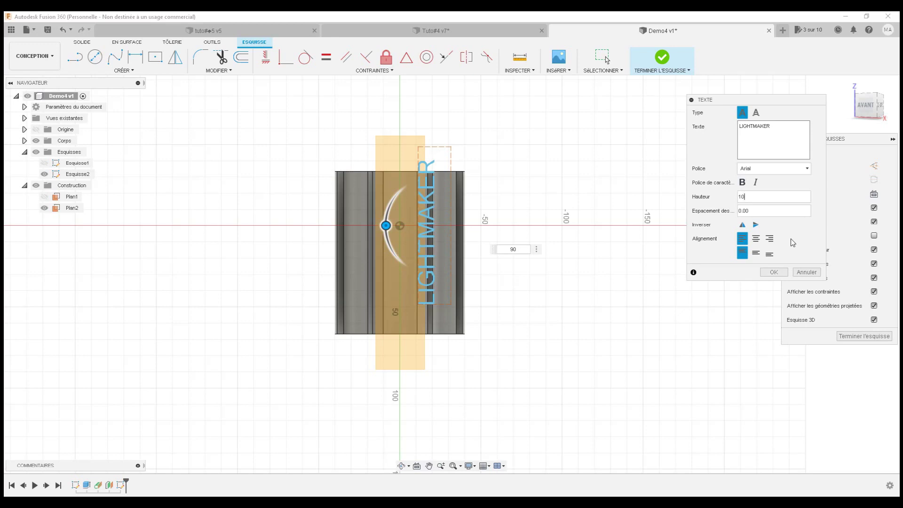
left_click(775, 272)
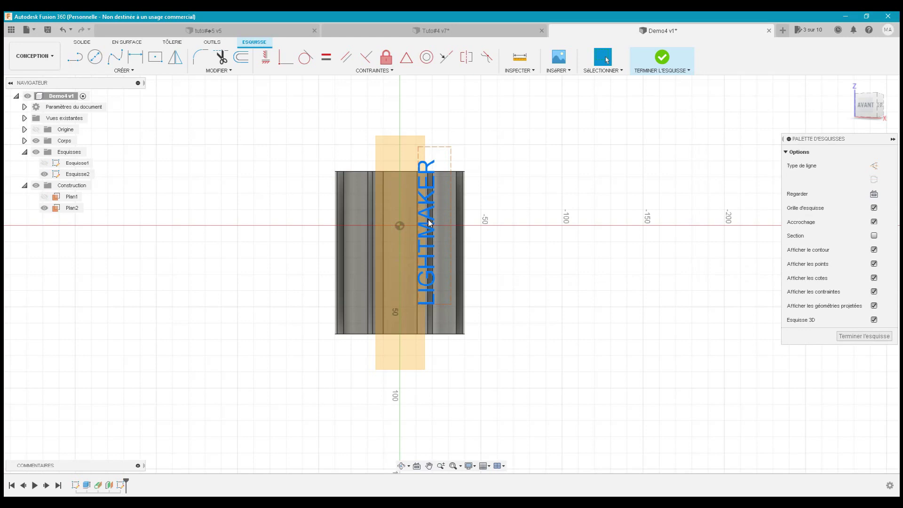
Move the LIGHTMAKER text onto the centre of the tube
left_click_drag(429, 223, 403, 243)
left_click(401, 243)
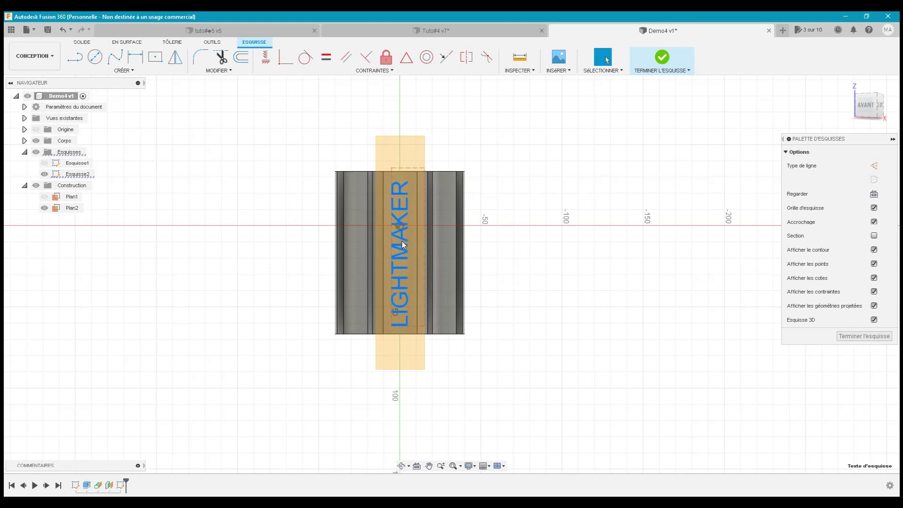
left_click(536, 202)
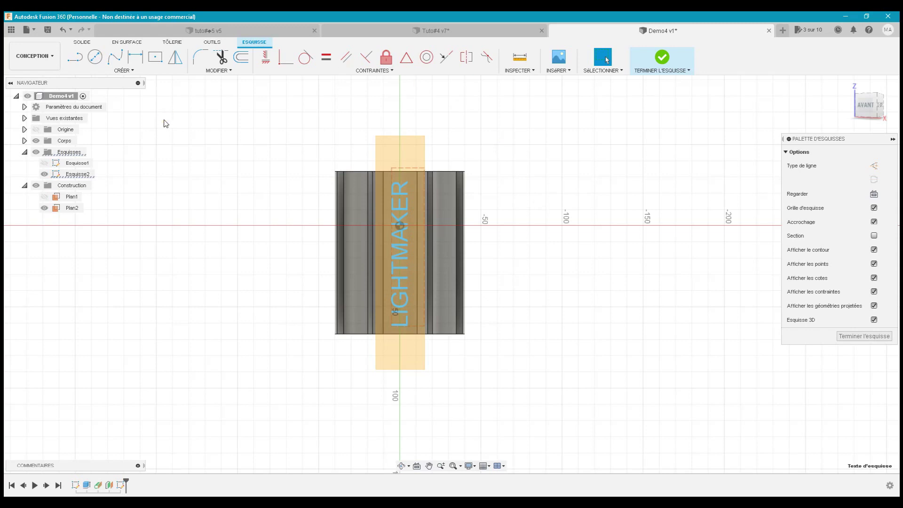
Hide the Plan2 construction plane and finish Esquisse2
left_click(45, 208)
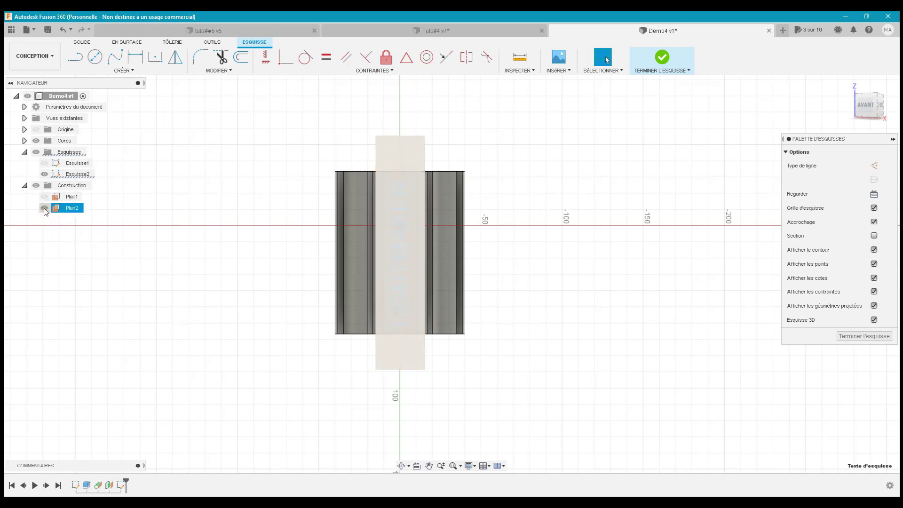
left_click(44, 208)
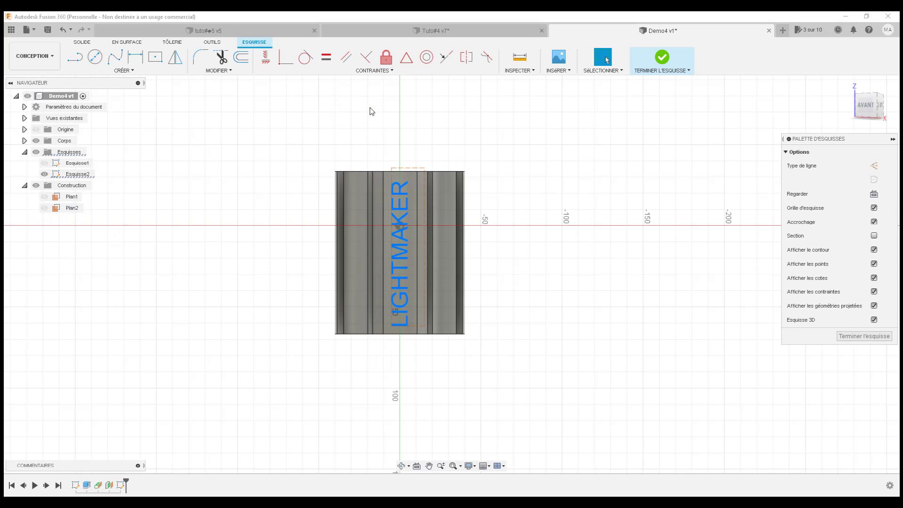
left_click(847, 335)
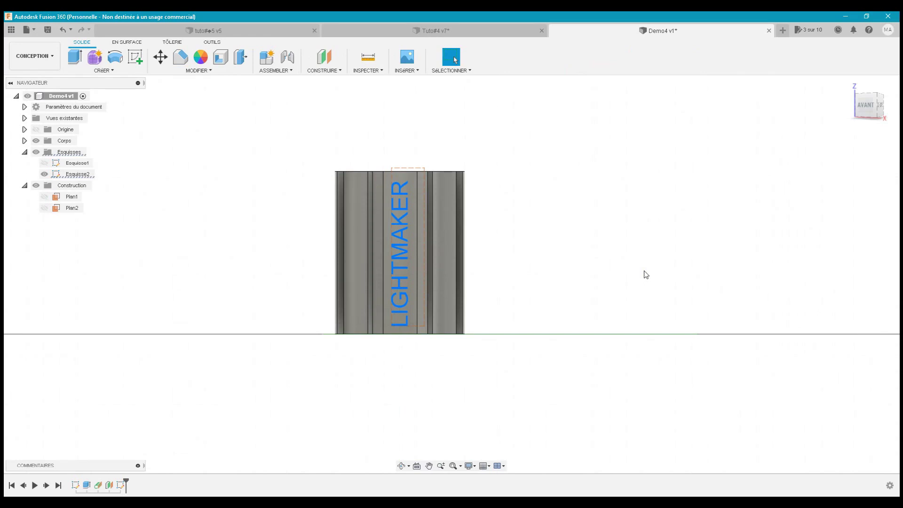
Emboss the LIGHTMAKER text profiles 2 mm onto the tube's centre face
left_click(129, 69)
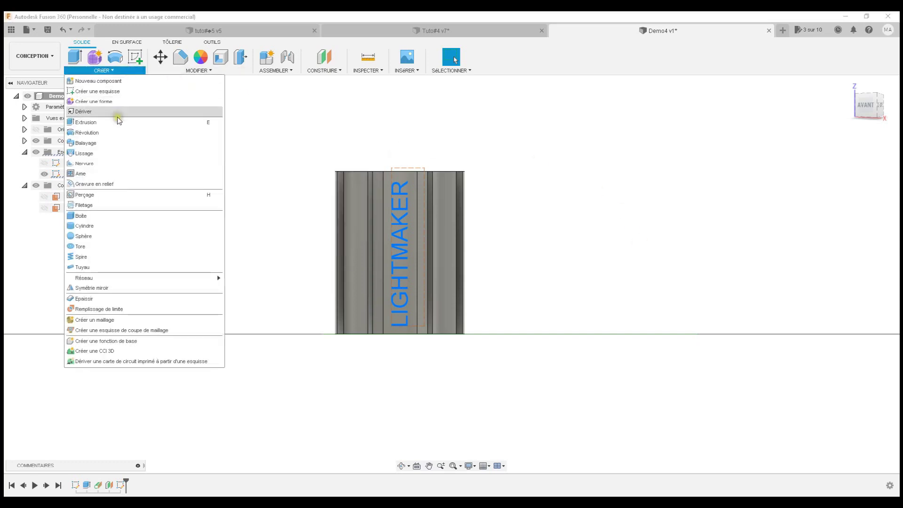
left_click(105, 183)
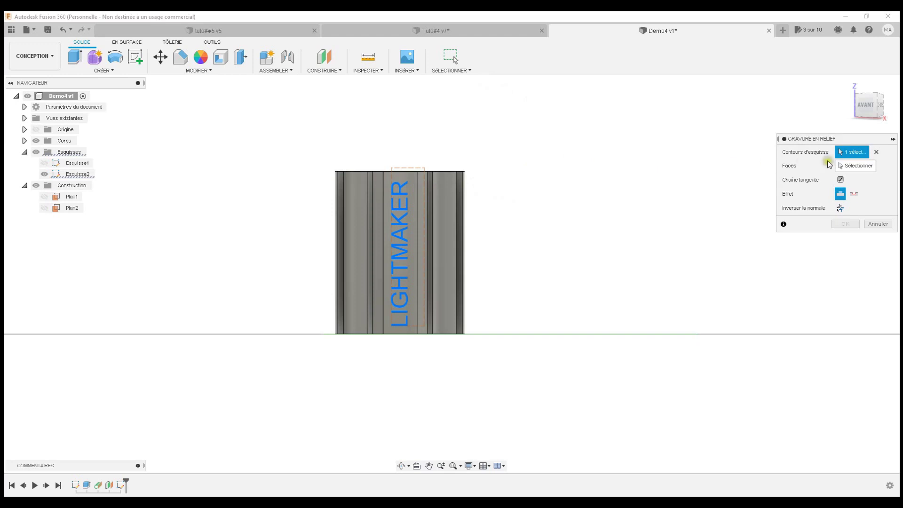
left_click(861, 168)
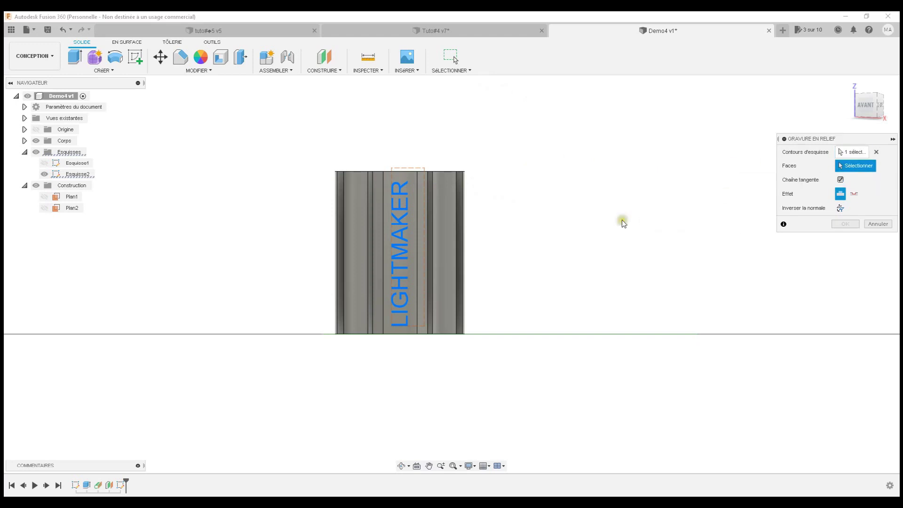
left_click(394, 190)
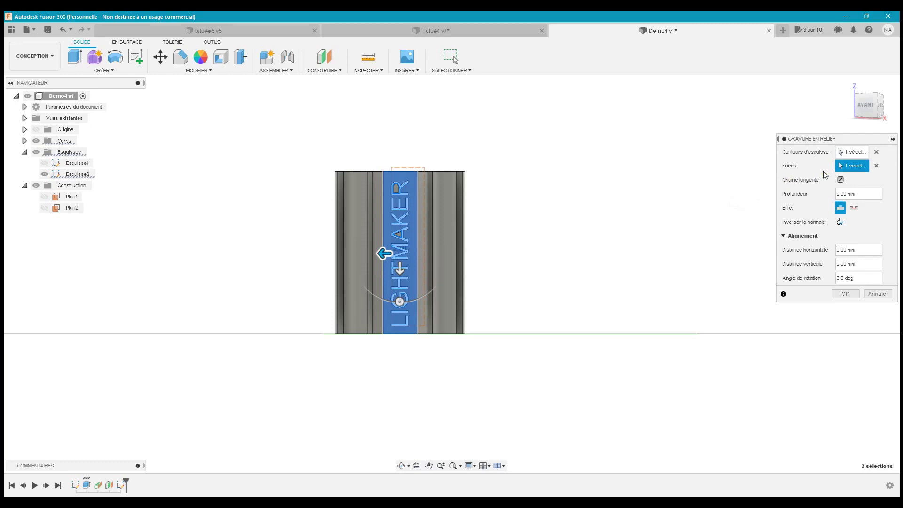
left_click(851, 154)
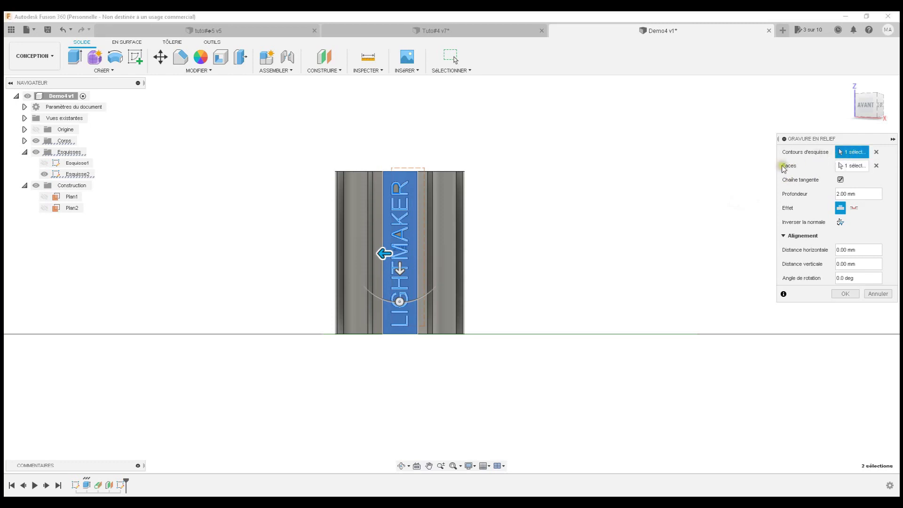
left_click(490, 249)
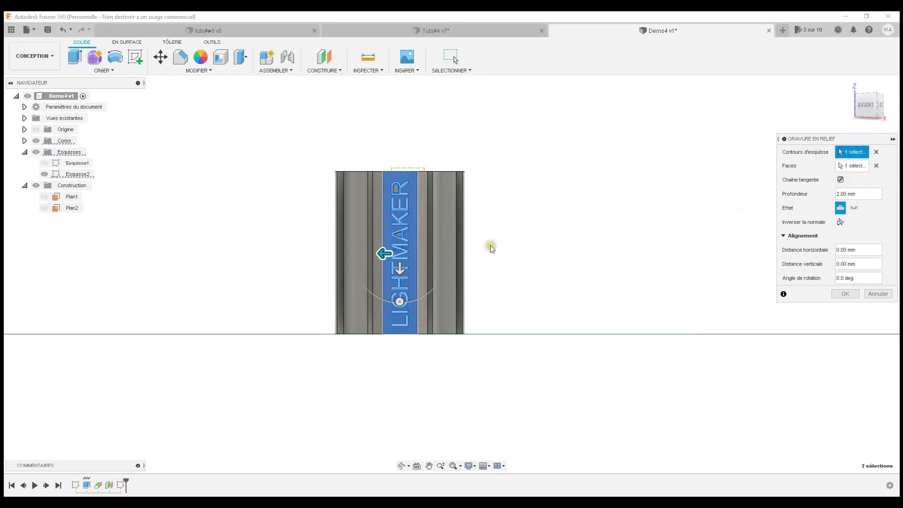
left_click(409, 205)
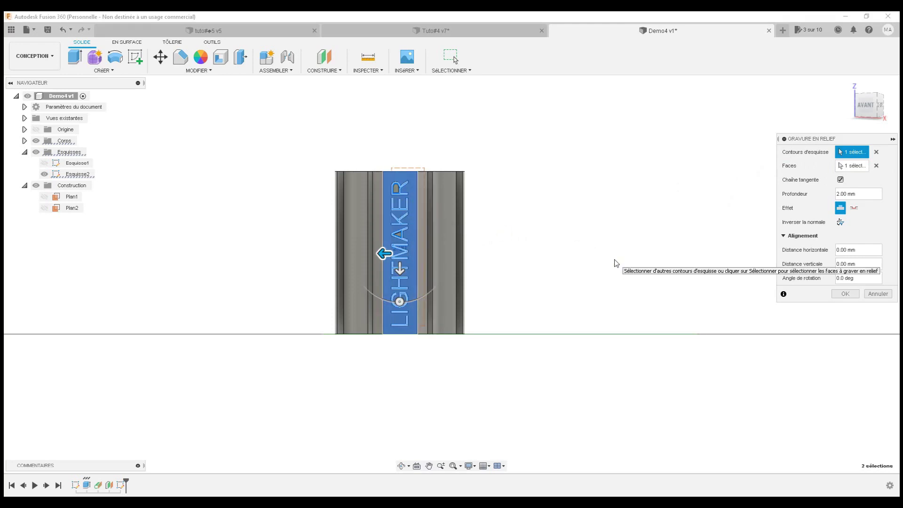
left_click(758, 252)
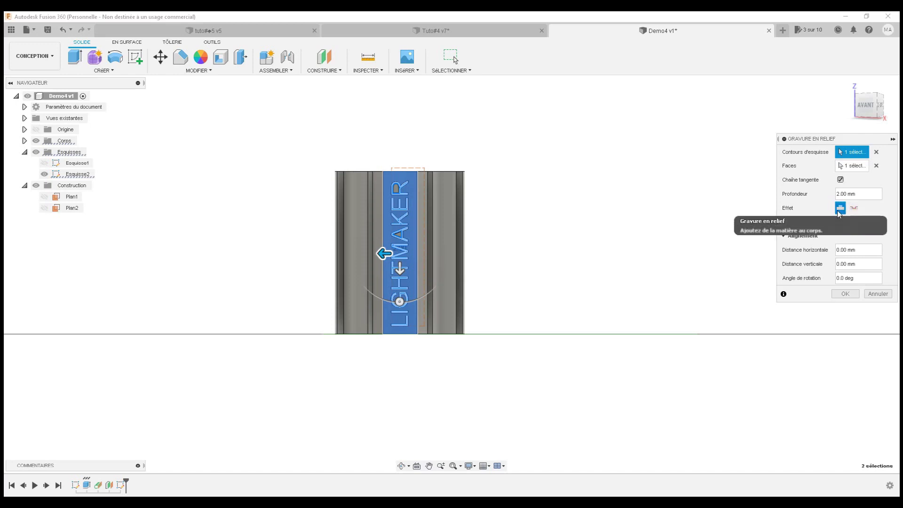
left_click(839, 294)
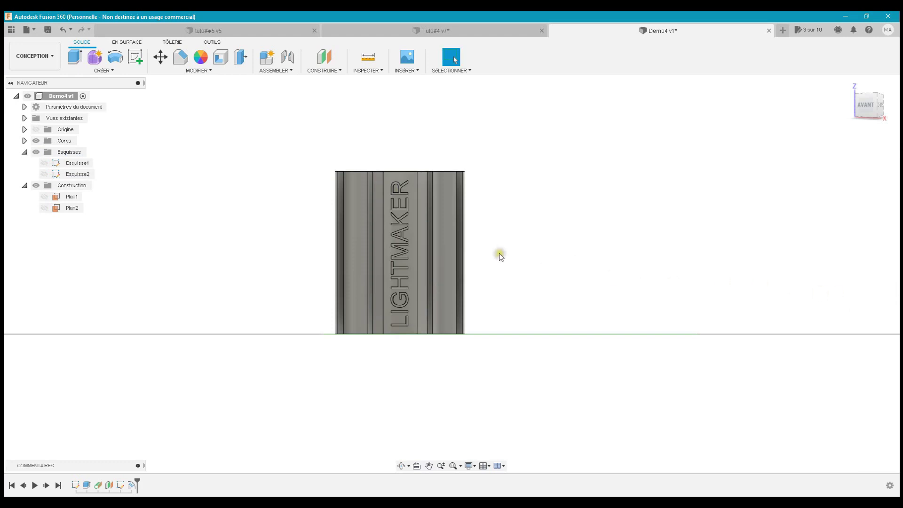
Orbit to an angled 3D view of the embossed LIGHTMAKER tube
left_click(401, 466)
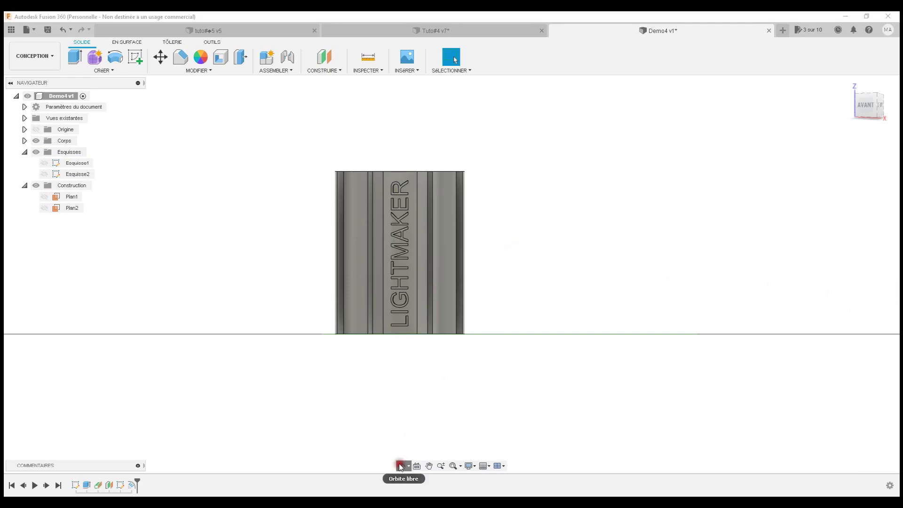
left_click_drag(438, 328, 430, 342)
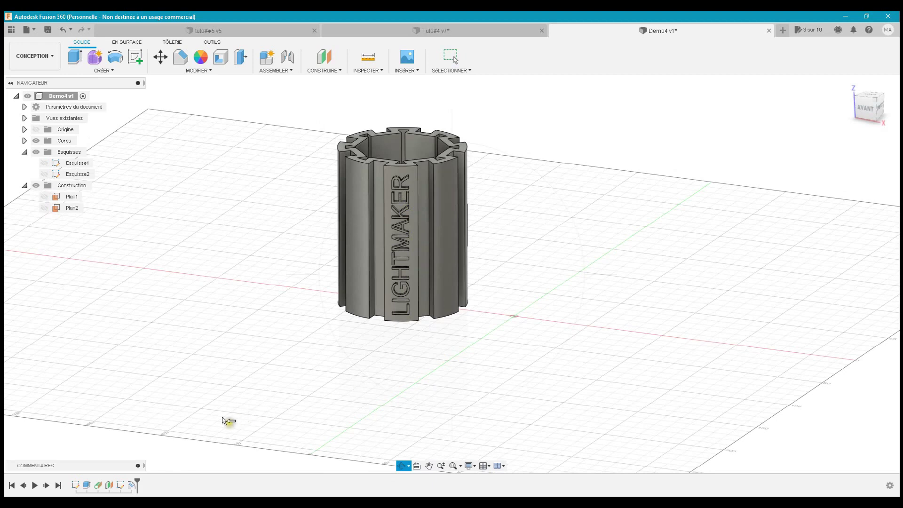
left_click(452, 58)
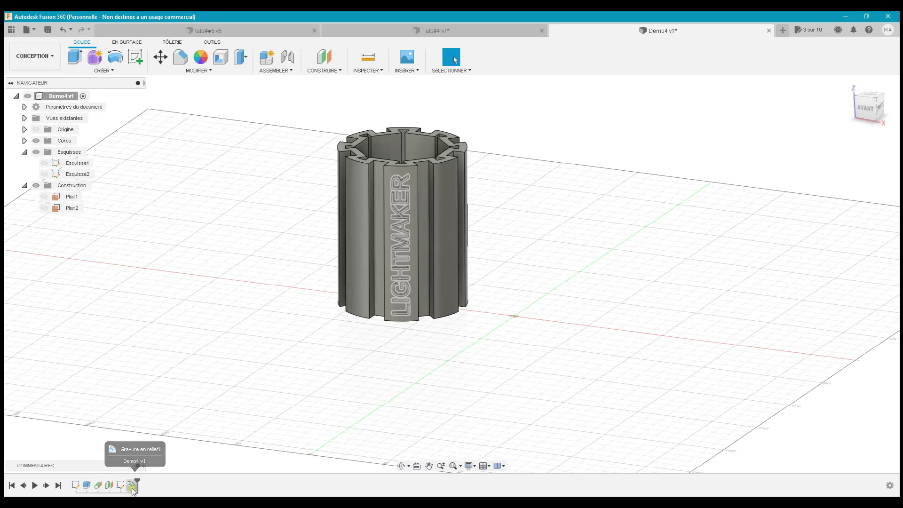
Change the Gravure en relief1 effect to a 2 mm engraving of the LIGHTMAKER letters
double_click(133, 486)
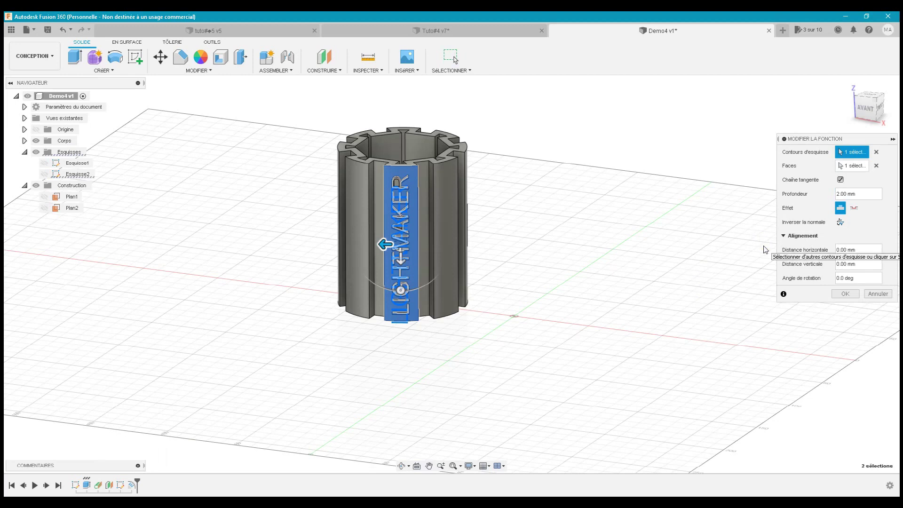
left_click(854, 209)
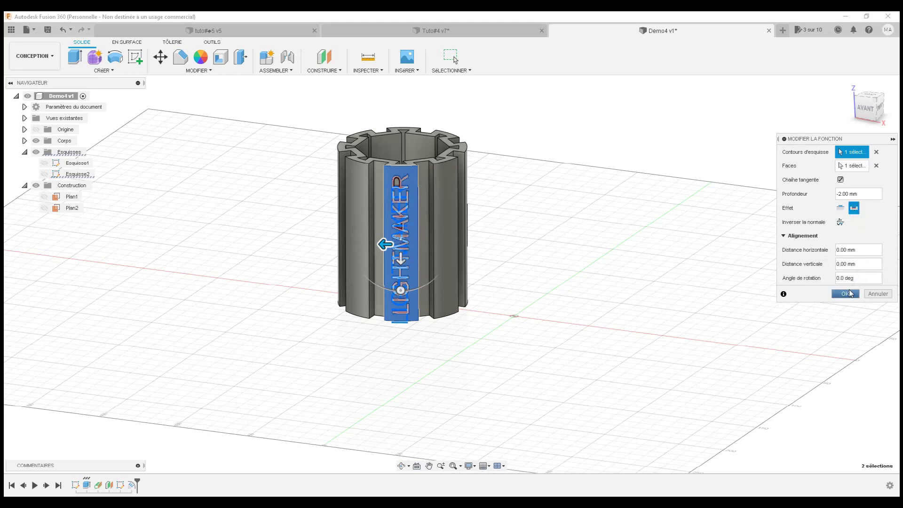
left_click(845, 293)
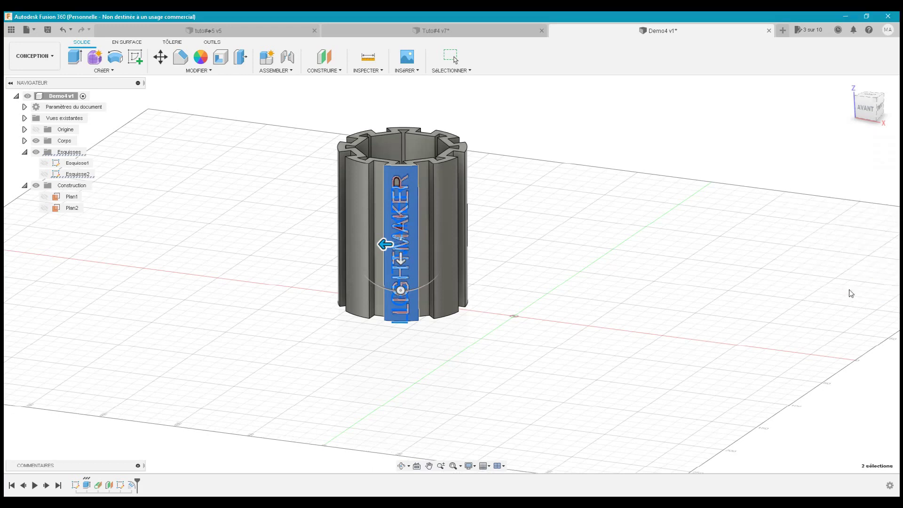
left_click(712, 265)
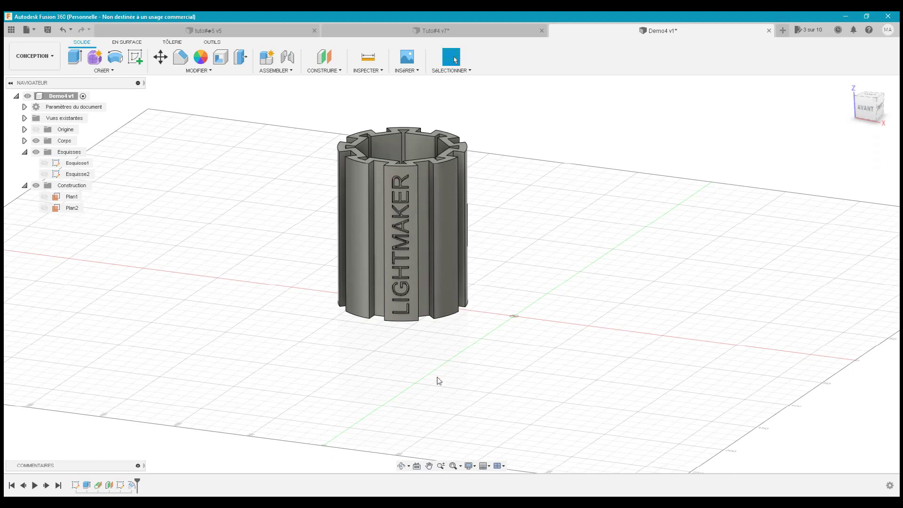
Orbit to a lower angle, then switch the lettering back to 2 mm raised emboss
left_click(399, 462)
mouse_move(441, 304)
left_mouse_down()
mouse_move(452, 313)
mouse_move(441, 305)
left_mouse_up()
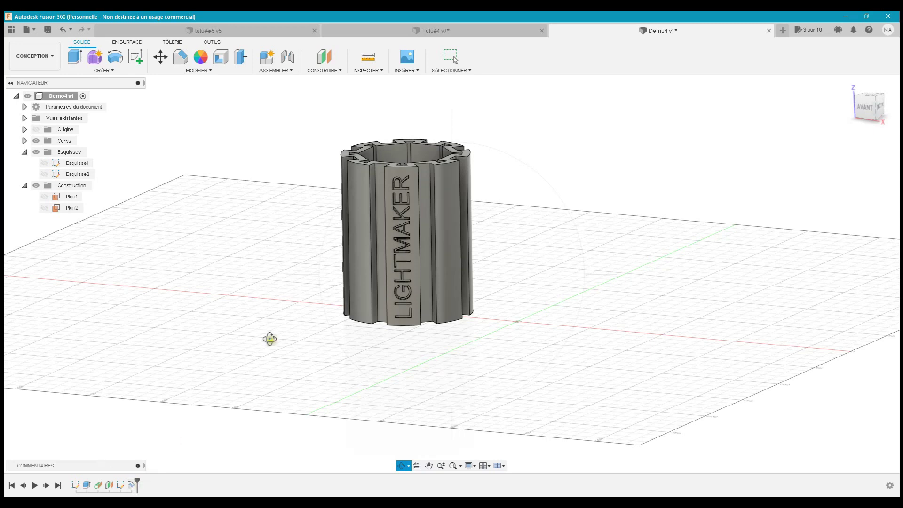
left_click(450, 61)
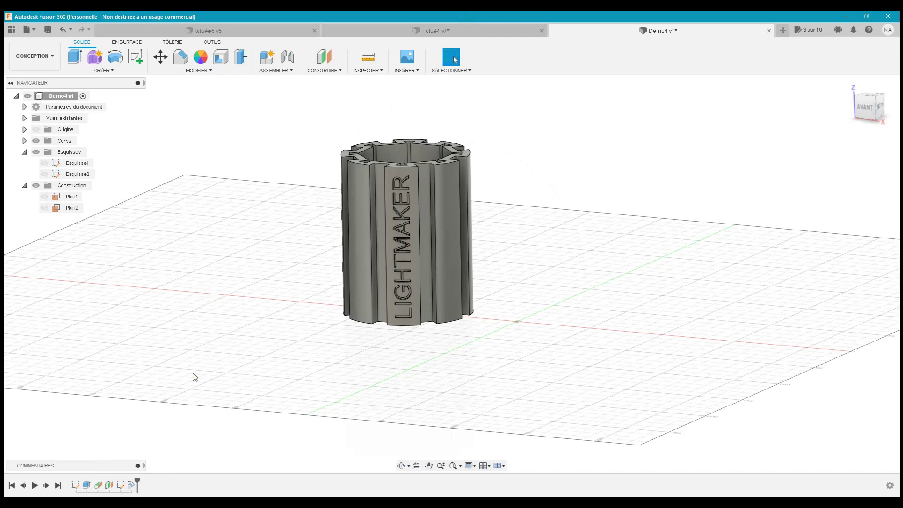
double_click(129, 486)
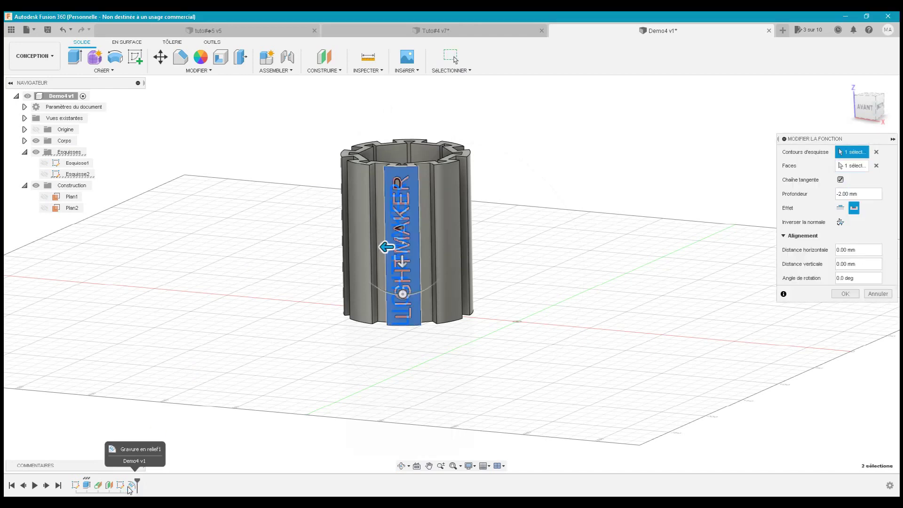
left_click(839, 207)
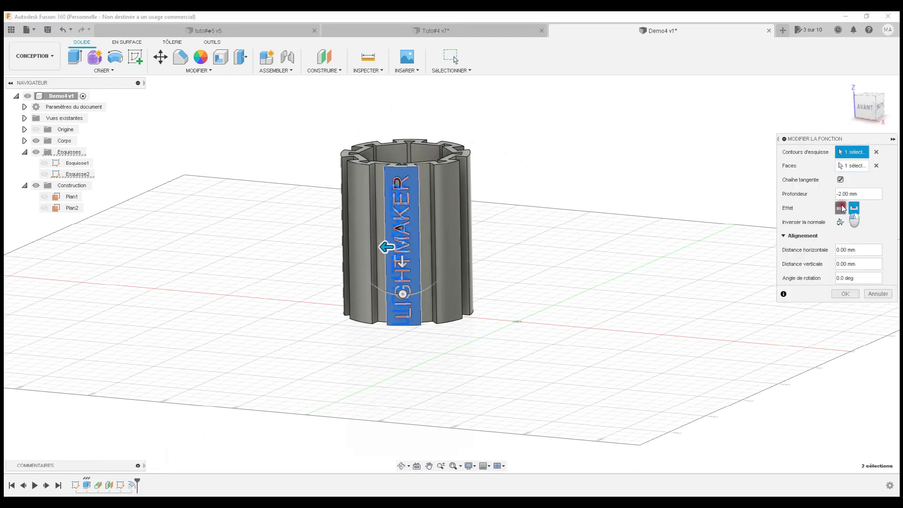
left_click(845, 293)
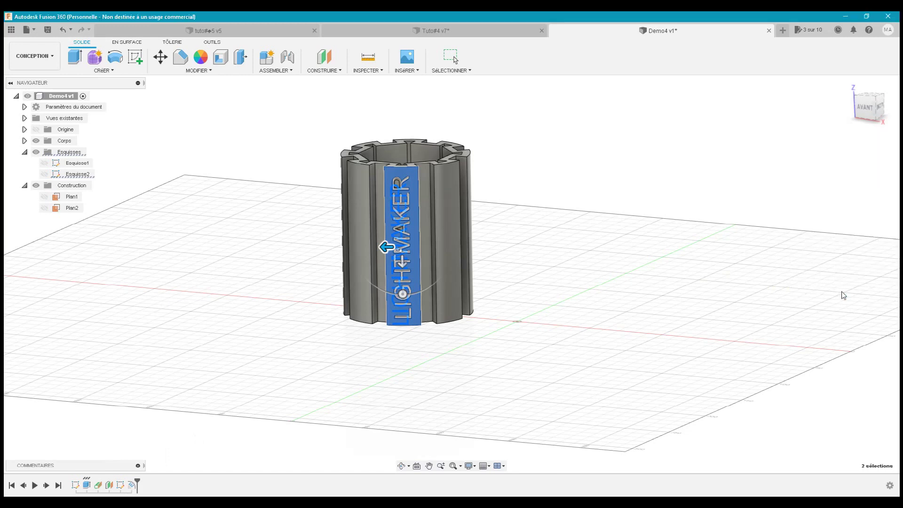
left_click(626, 324)
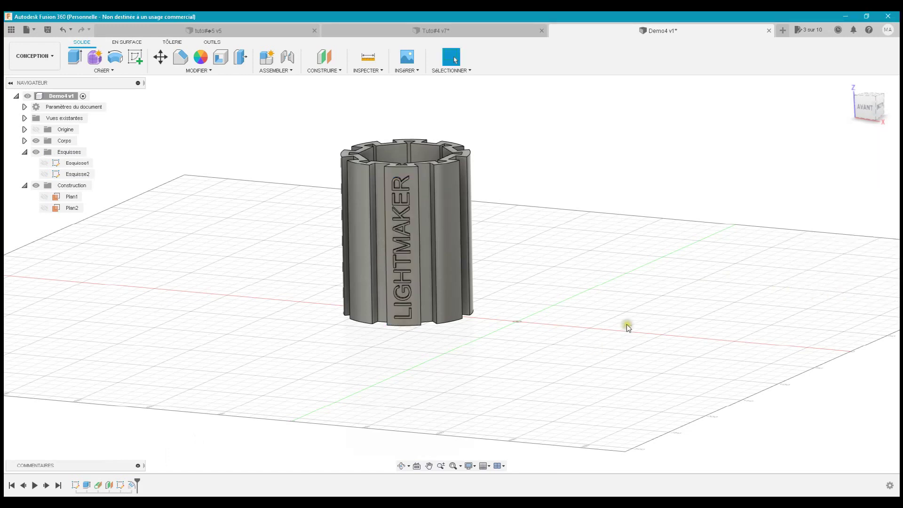
View the tube from the front, check the Tuto#4 vase, then return to Demo4 zoomed in
left_click(865, 107)
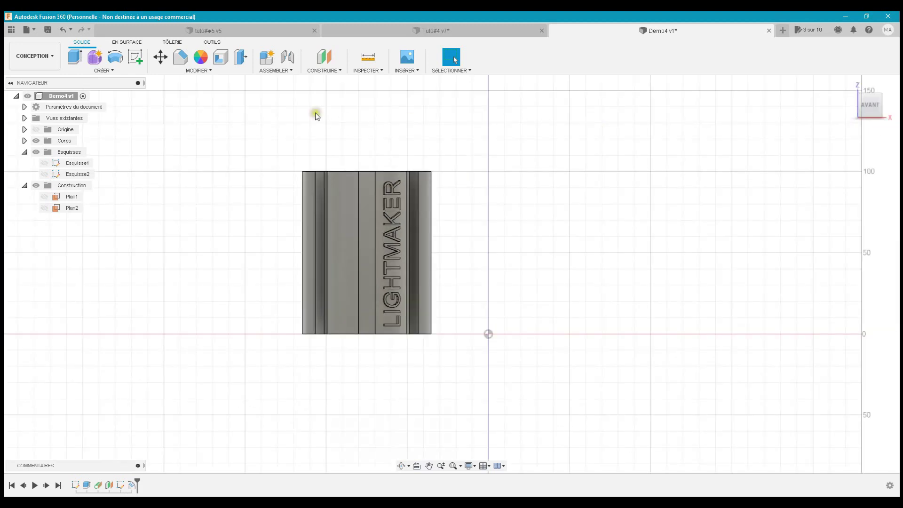
left_click(383, 30)
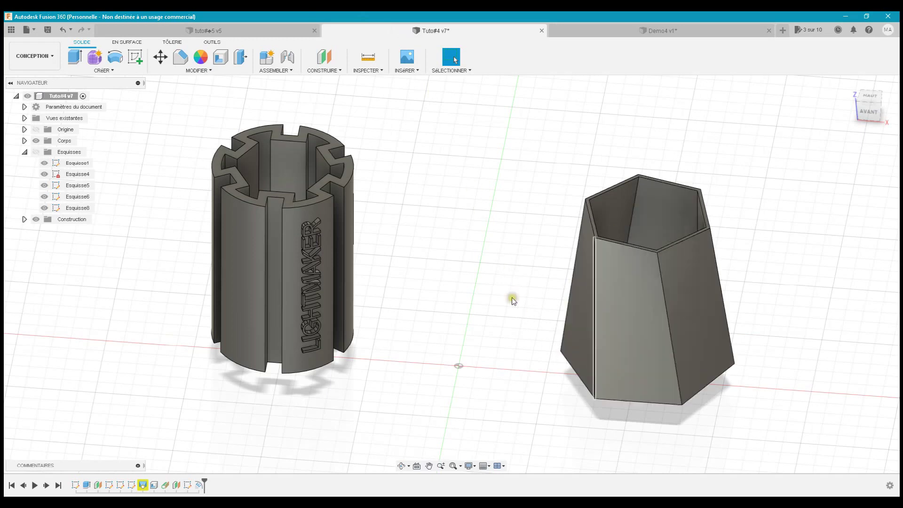
left_click(599, 32)
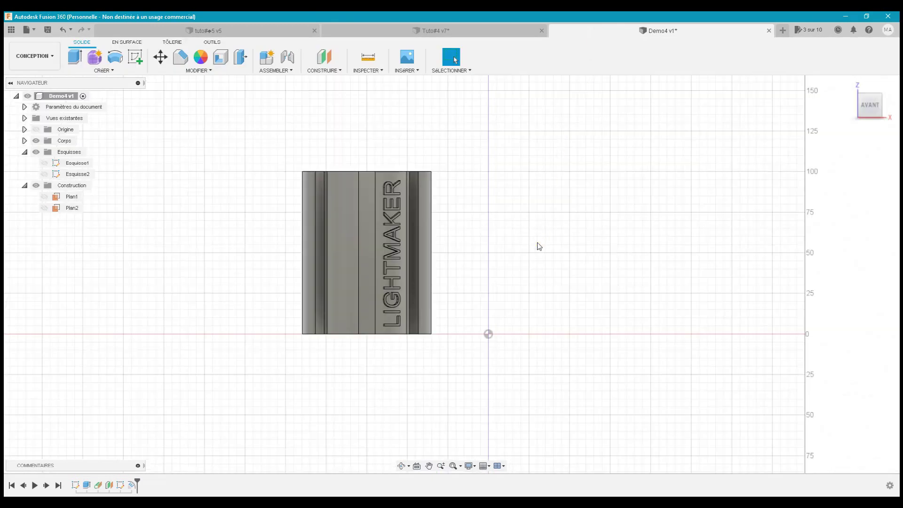
scroll(537, 241, "up", 2)
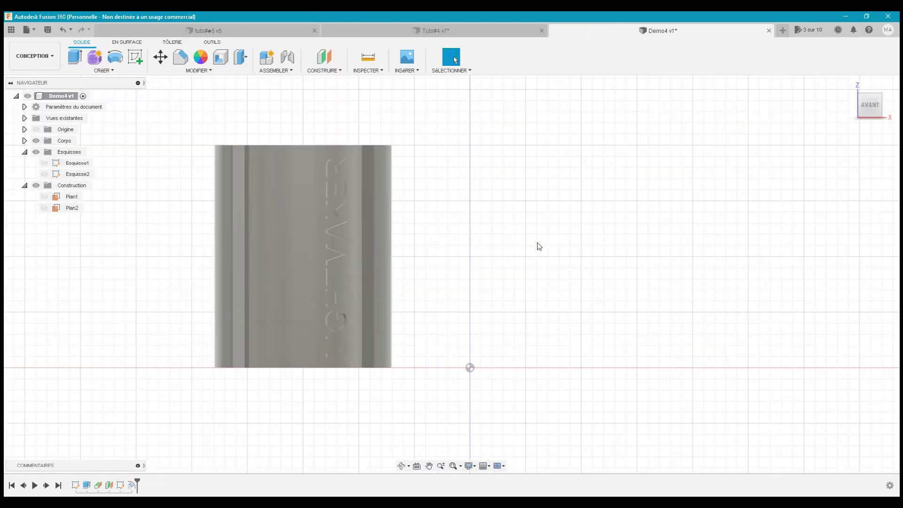
left_click(134, 72)
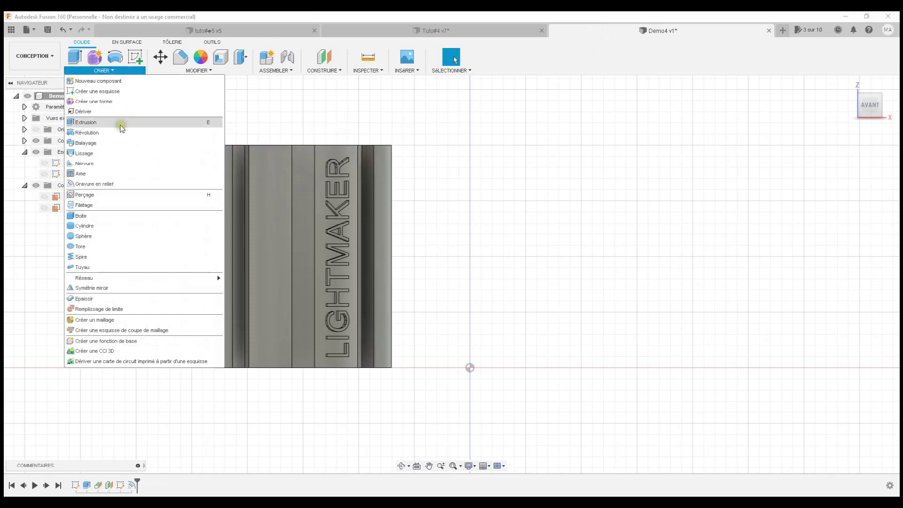
Start a new sketch on the front plane and choose the Polygon tool
left_click(135, 57)
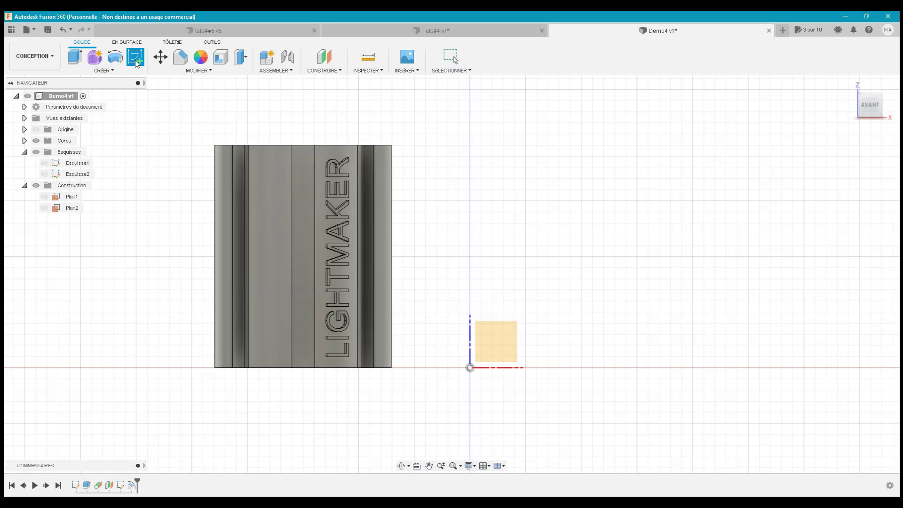
left_click(496, 346)
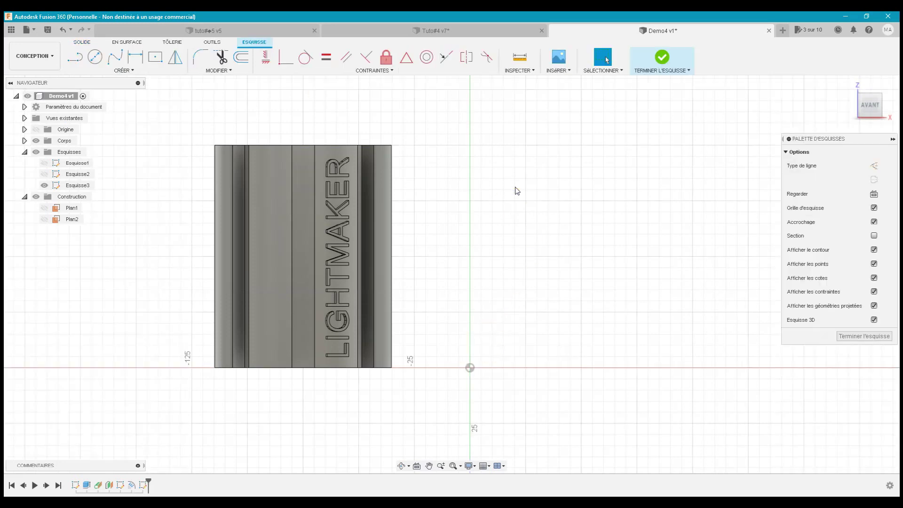
left_click(144, 74)
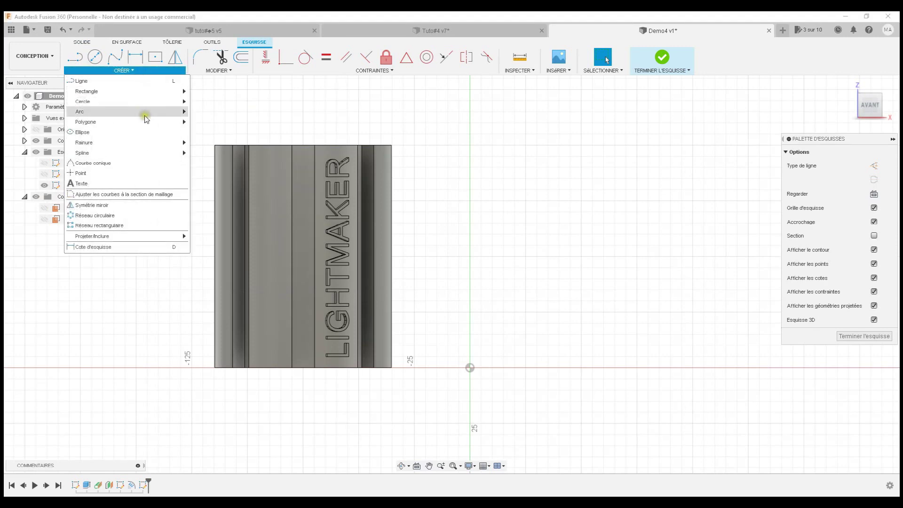
mouse_move(126, 121)
left_click(207, 122)
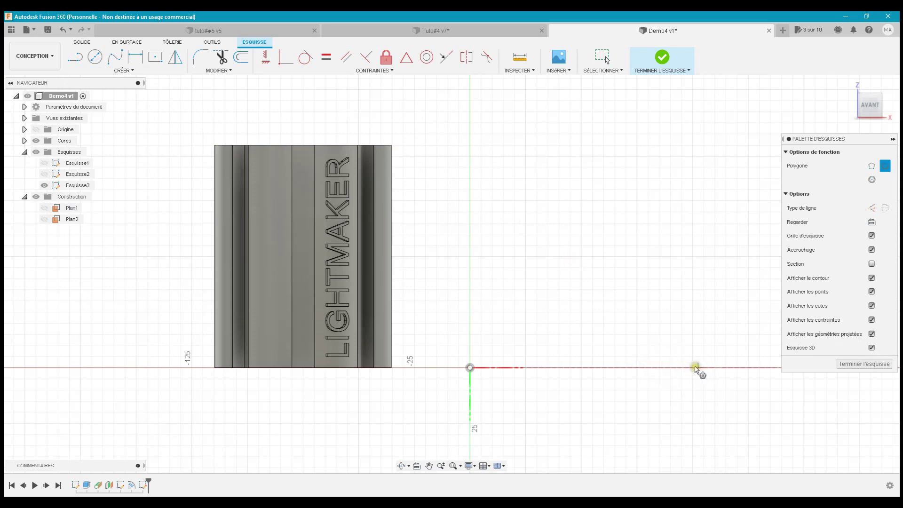
Draw a six-sided polygon of 40 mm radius centred on the X axis, point upward
left_click(688, 367)
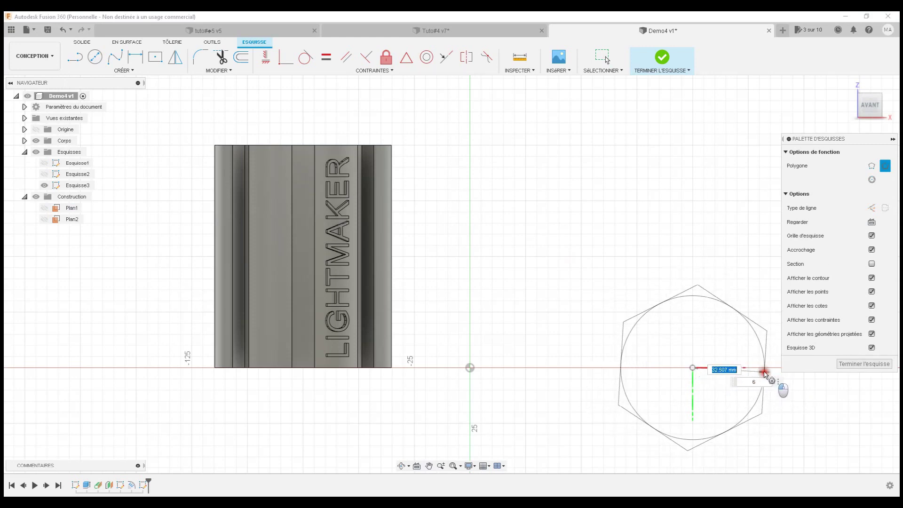
key("Tab")
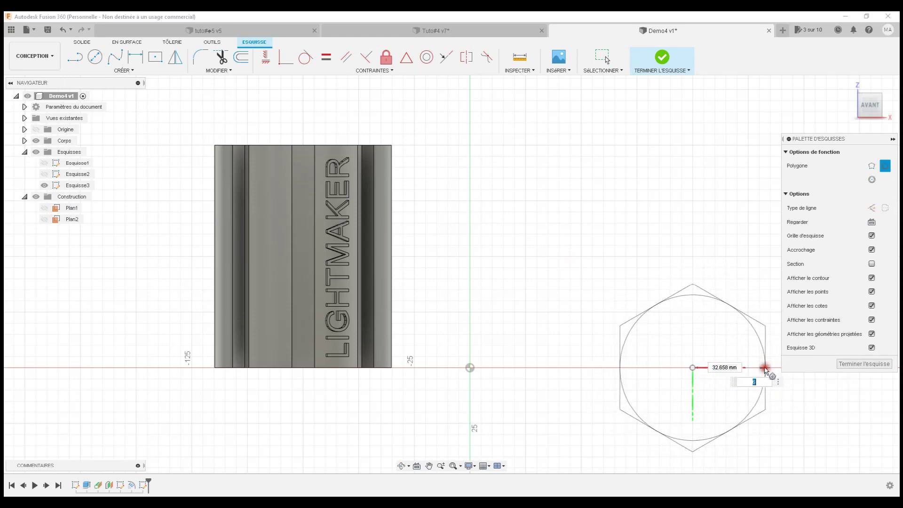
type("40")
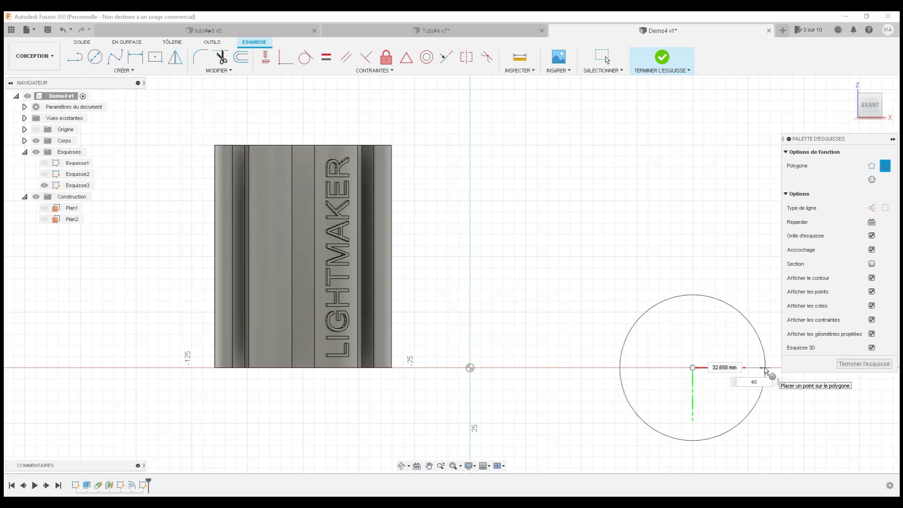
key("BackSpace")
key("BackSpace")
type("6")
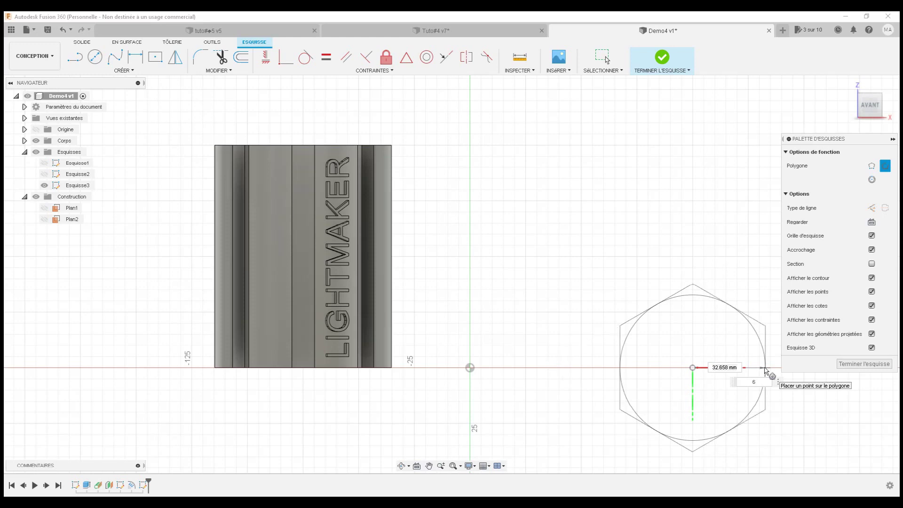
key("Tab")
type("4")
key("Tab")
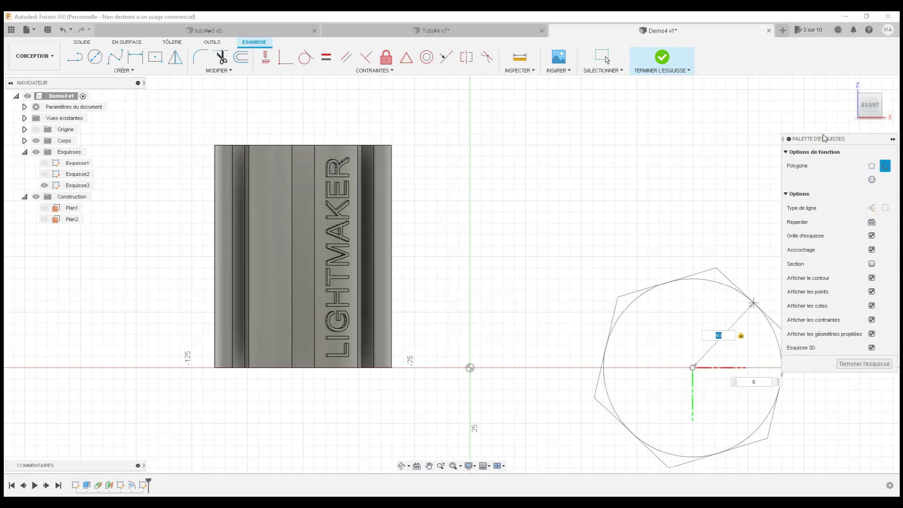
left_click_drag(823, 138, 827, 100)
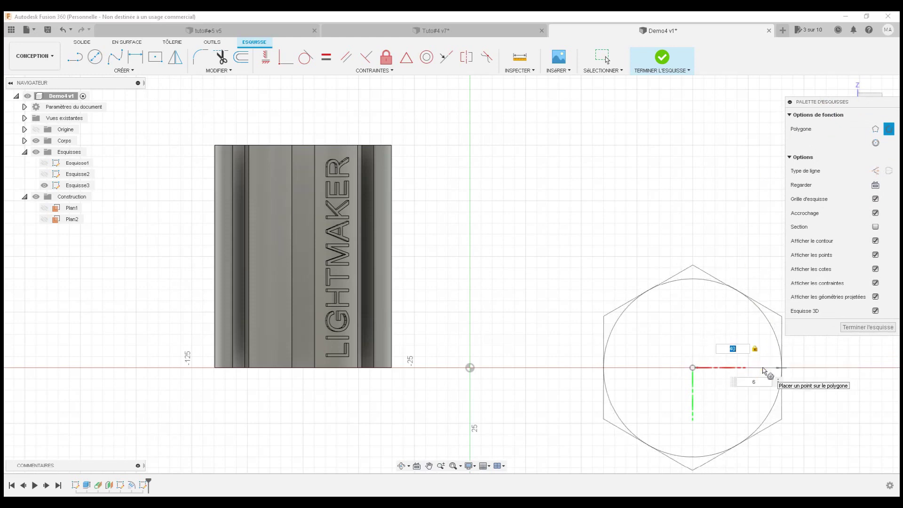
left_click(763, 370)
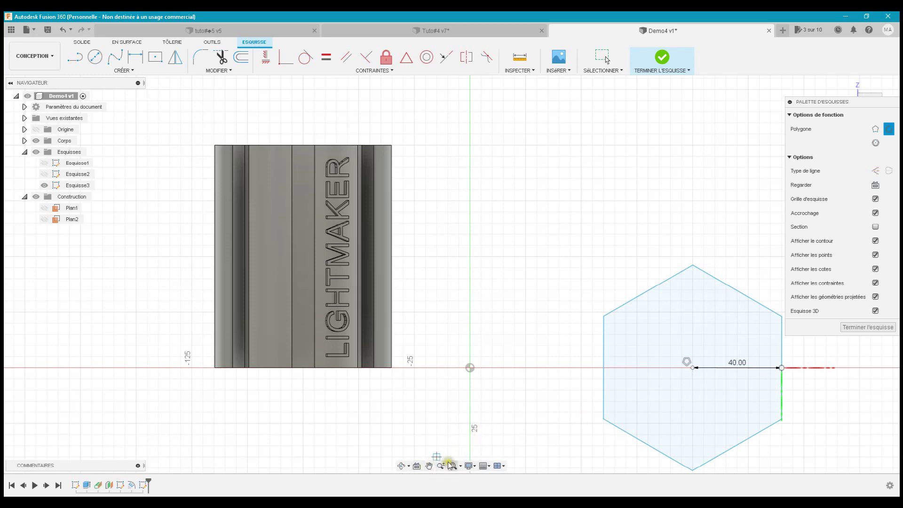
Recentre the 40 mm hexagon, check the Tuto#4 reference, then return to Demo4 v1 with nothing selected
left_click(429, 465)
left_click_drag(677, 383, 454, 294)
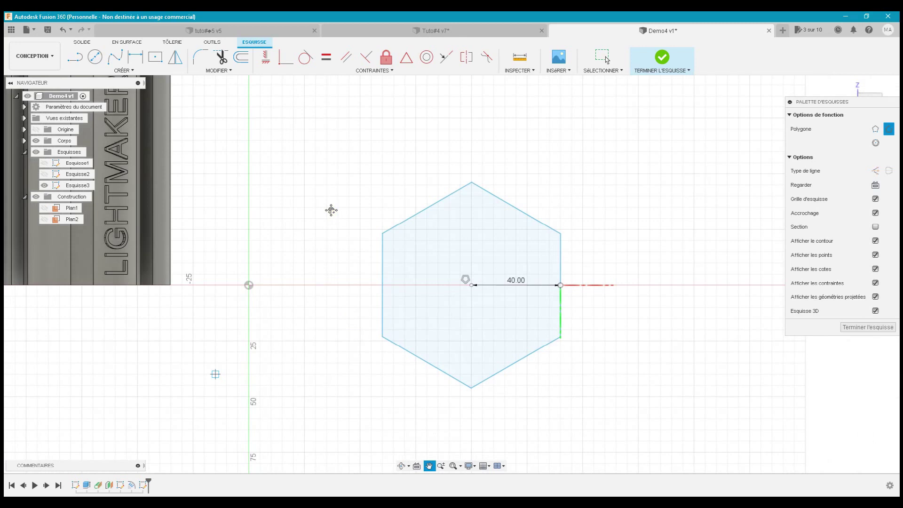
left_click(380, 35)
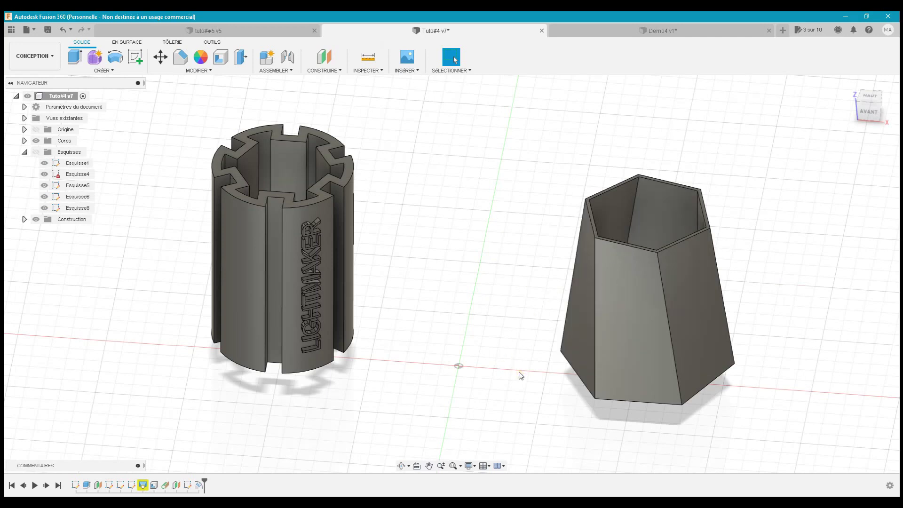
left_click(397, 468)
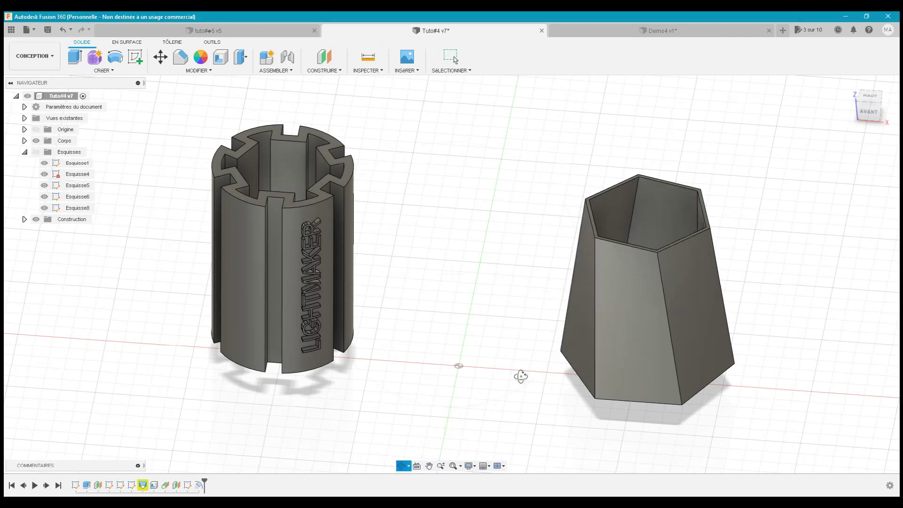
mouse_move(520, 363)
left_mouse_down()
mouse_move(523, 316)
mouse_move(529, 381)
left_mouse_up()
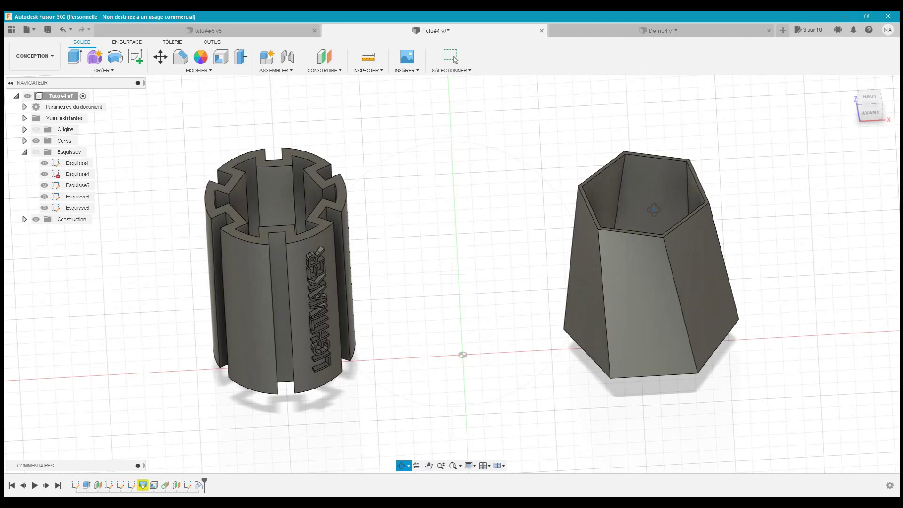
left_click(594, 28)
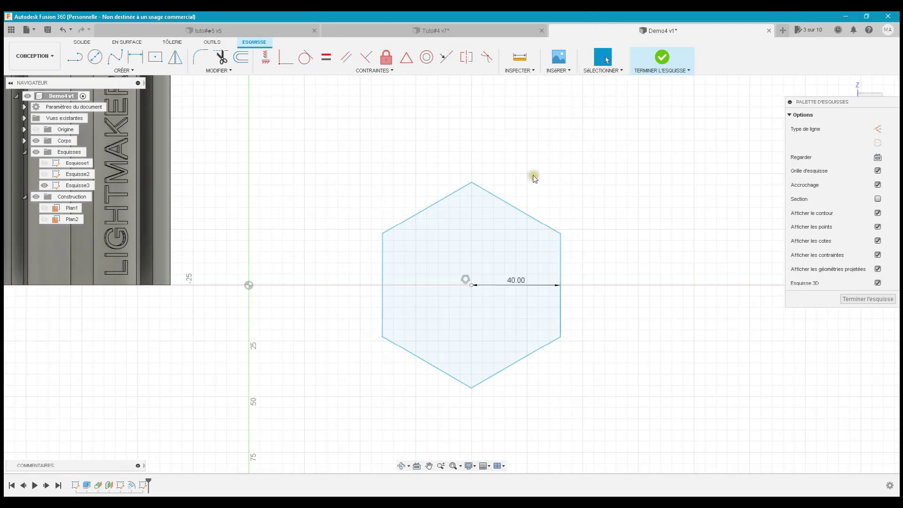
left_click(599, 222)
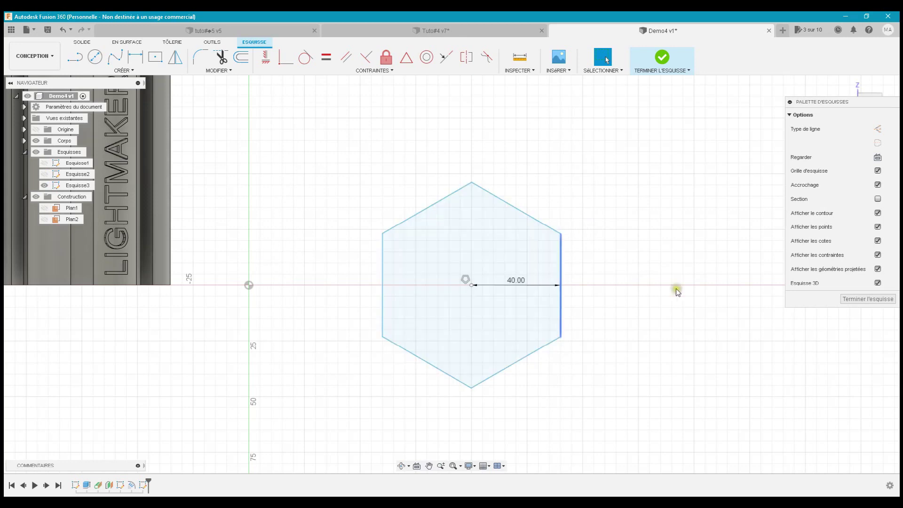
Finish Esquisse3, hide the Corps1 tube body and select the hexagon profile
left_click(851, 299)
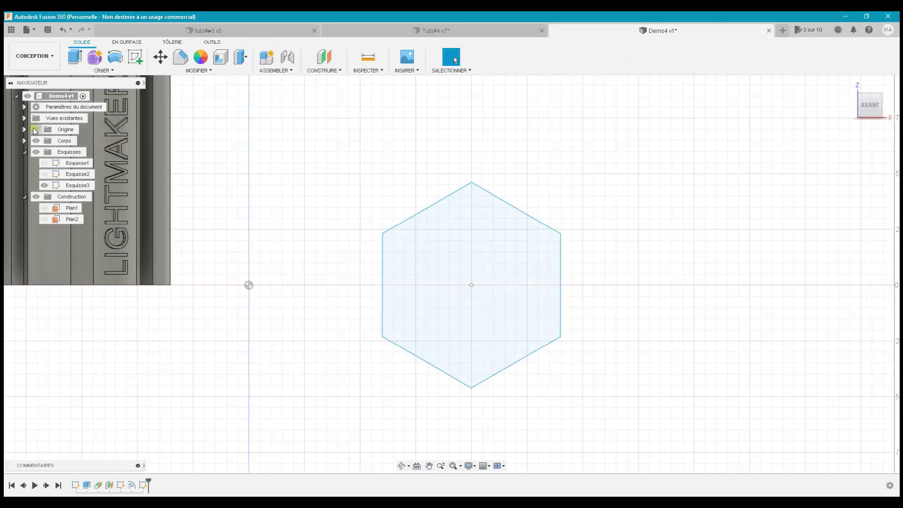
left_click(24, 141)
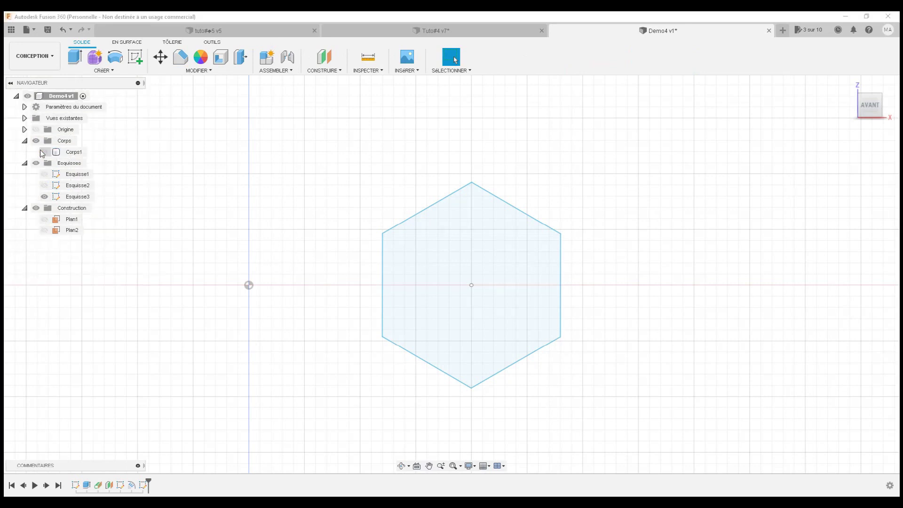
left_click(404, 141)
left_click(465, 234)
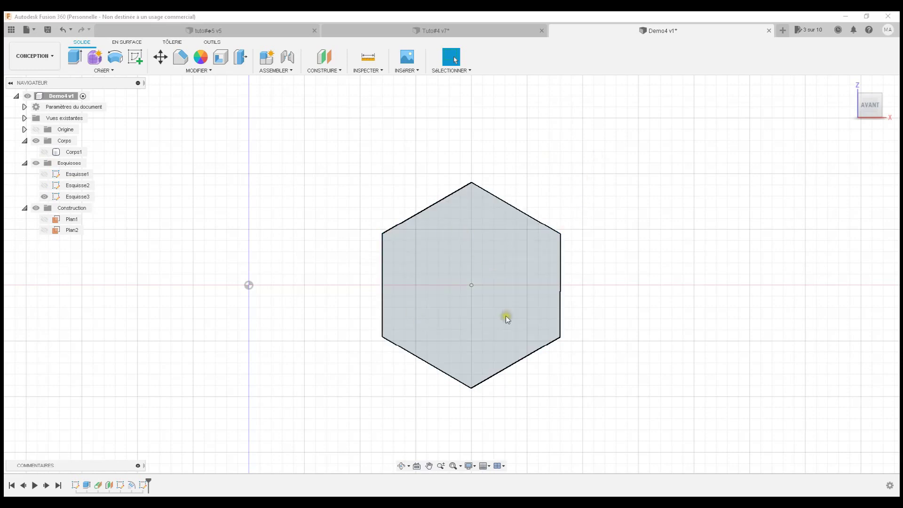
left_click(334, 71)
Create offset construction plane Plan3 from the hexagon profile and look at it face-on
left_click(332, 71)
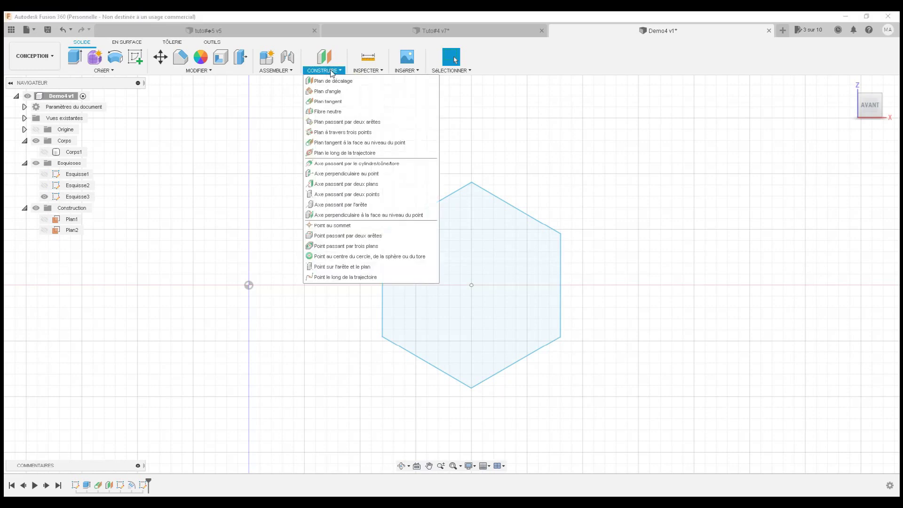
left_click(332, 80)
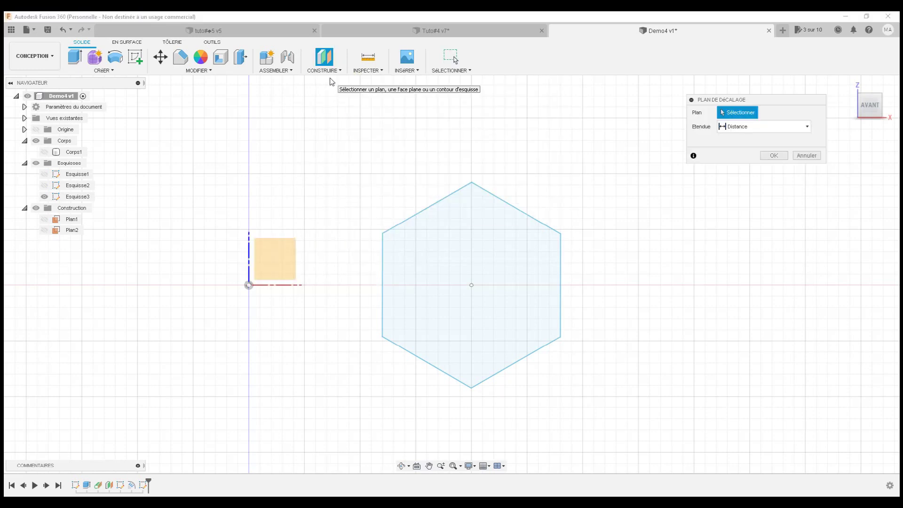
left_click(446, 245)
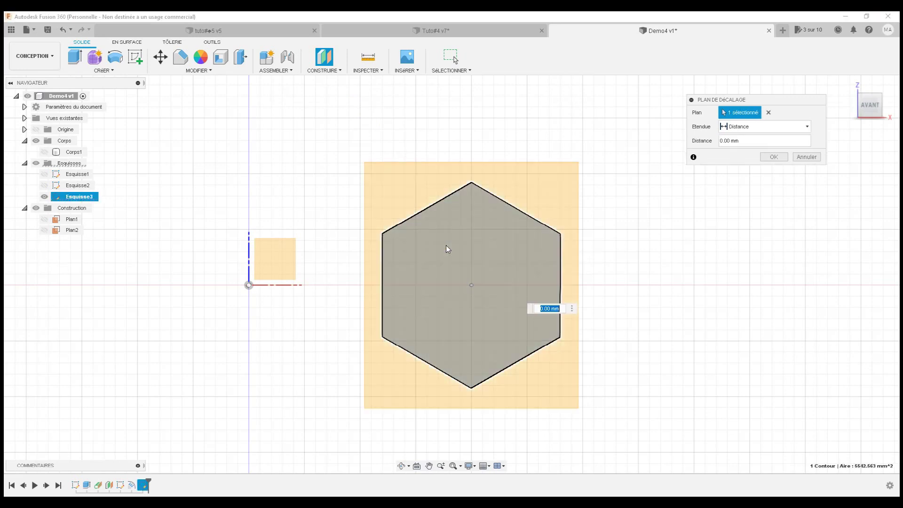
left_click_drag(869, 106, 878, 111)
left_click(869, 103)
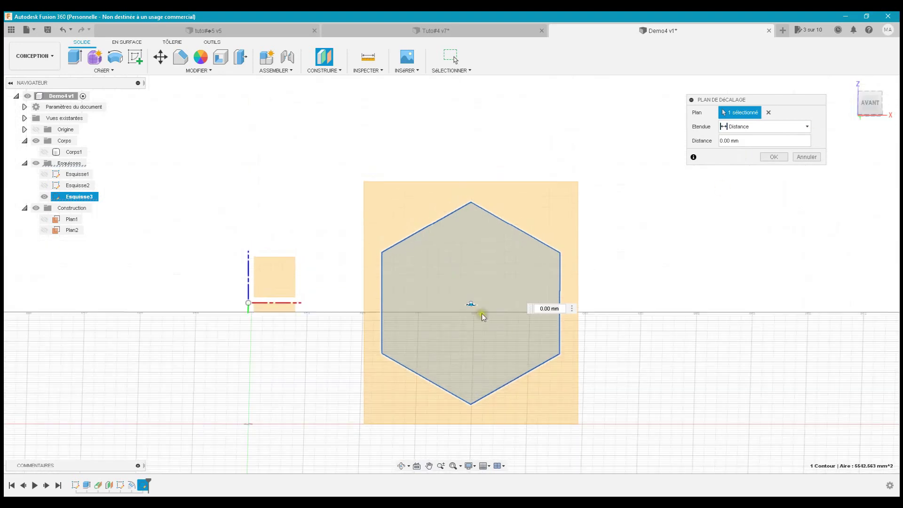
mouse_move(468, 303)
left_mouse_down()
mouse_move(475, 242)
mouse_move(474, 254)
left_mouse_up()
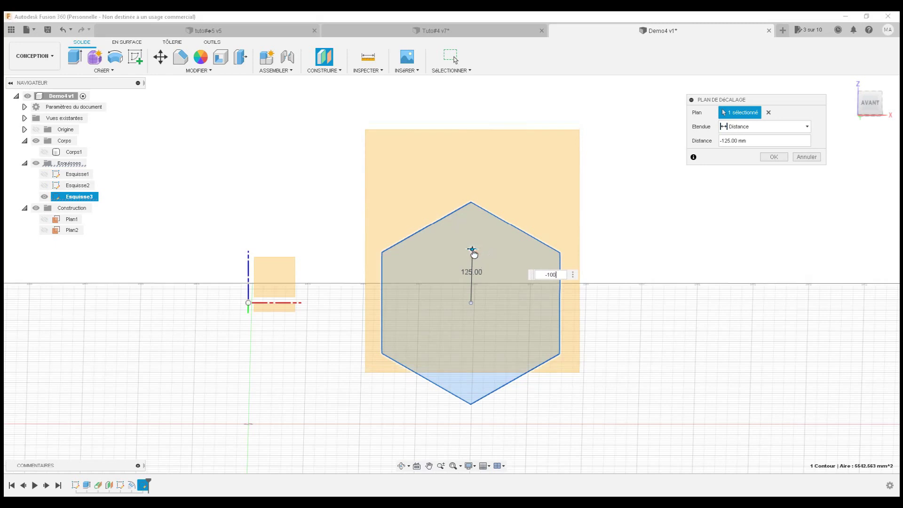
key("Return")
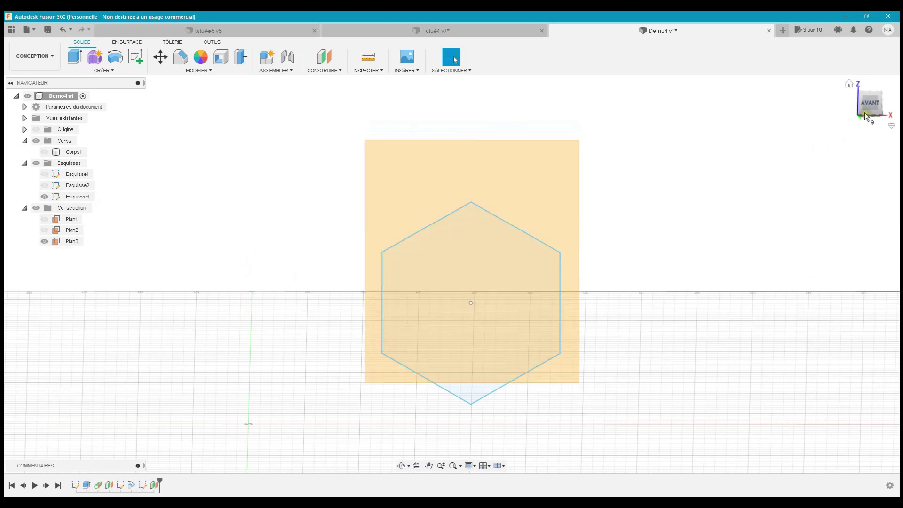
mouse_move(867, 117)
left_mouse_down()
mouse_move(805, 129)
mouse_move(861, 105)
left_mouse_up()
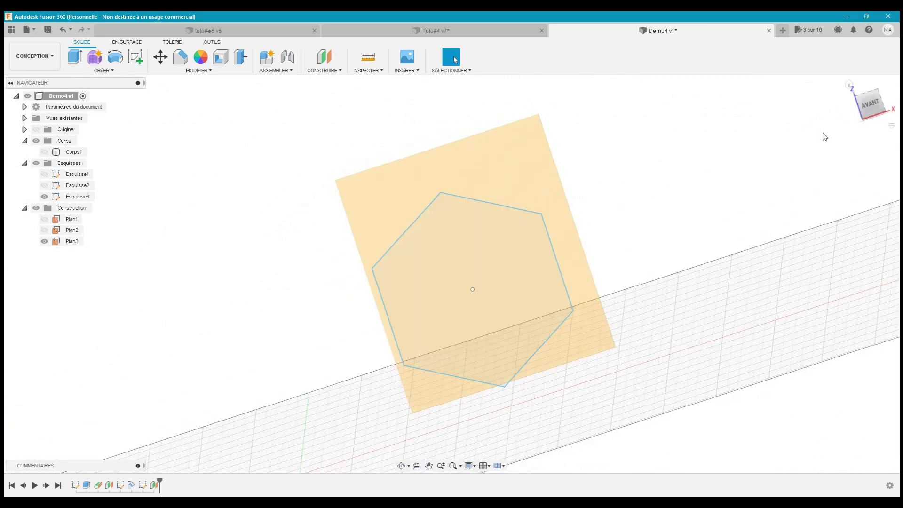
left_click(536, 193)
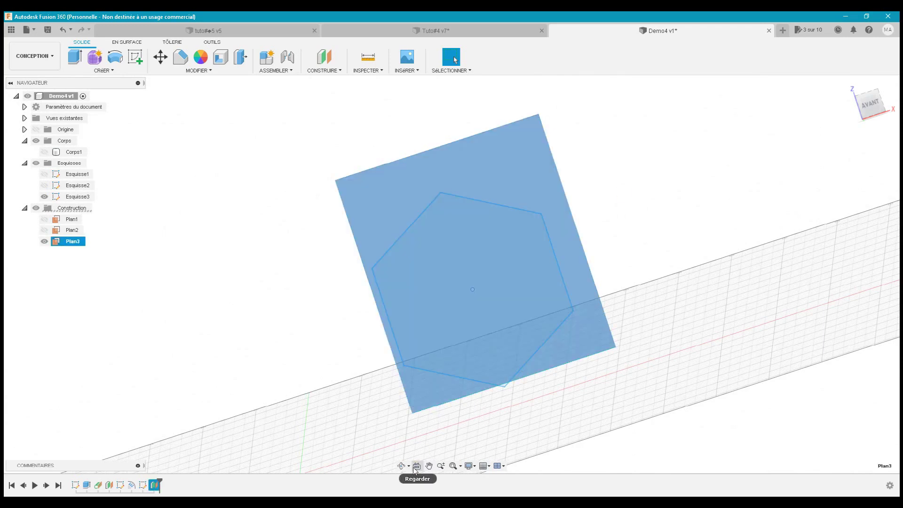
left_click(413, 465)
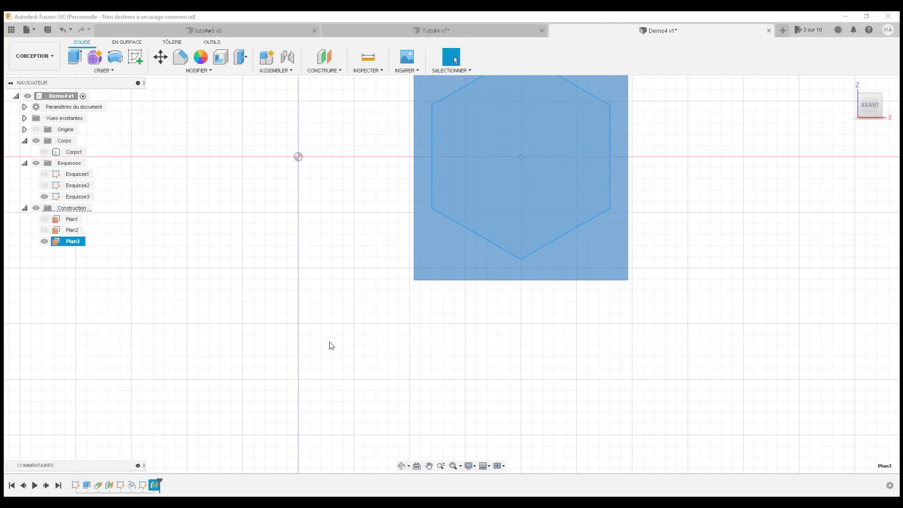
Recentre the view, start sketch Esquisse4 on Plan3 and make Plan3 visible again
left_click(429, 465)
mouse_move(526, 318)
left_mouse_down()
mouse_move(514, 359)
mouse_move(465, 401)
left_mouse_up()
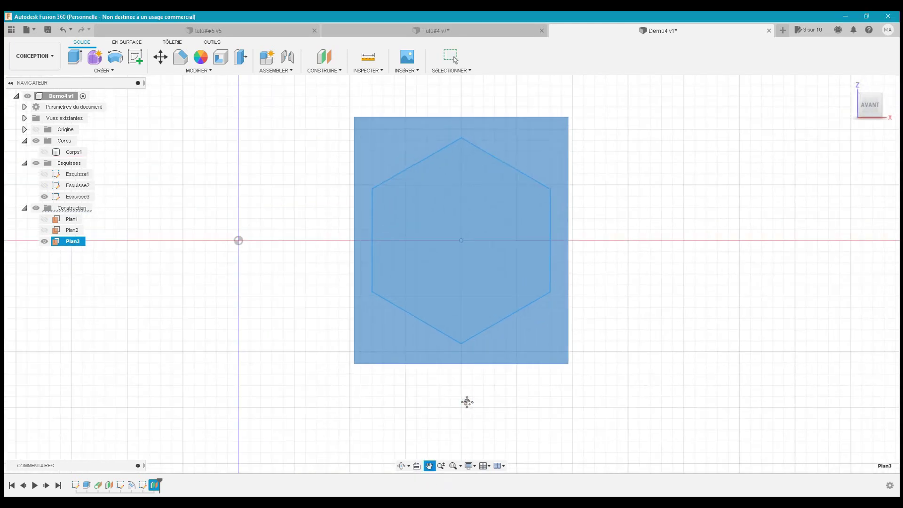
left_click(134, 61)
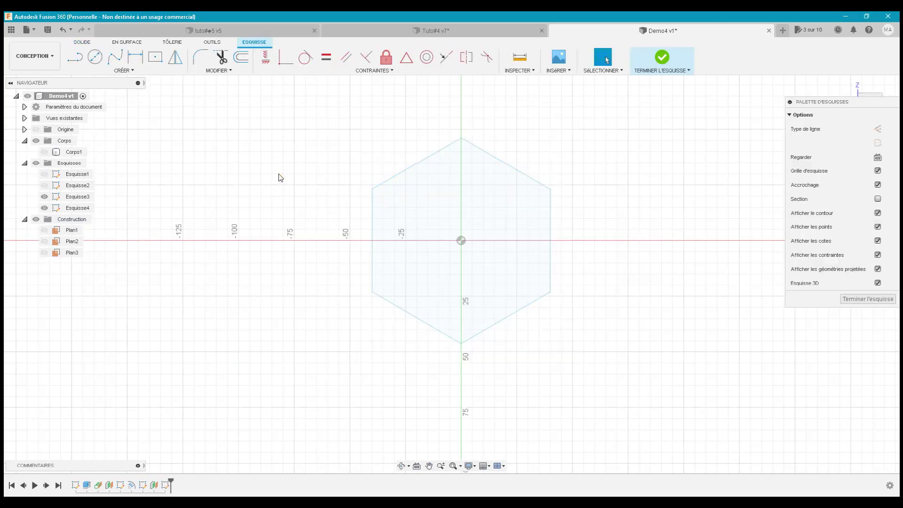
left_click(162, 254)
left_click(49, 253)
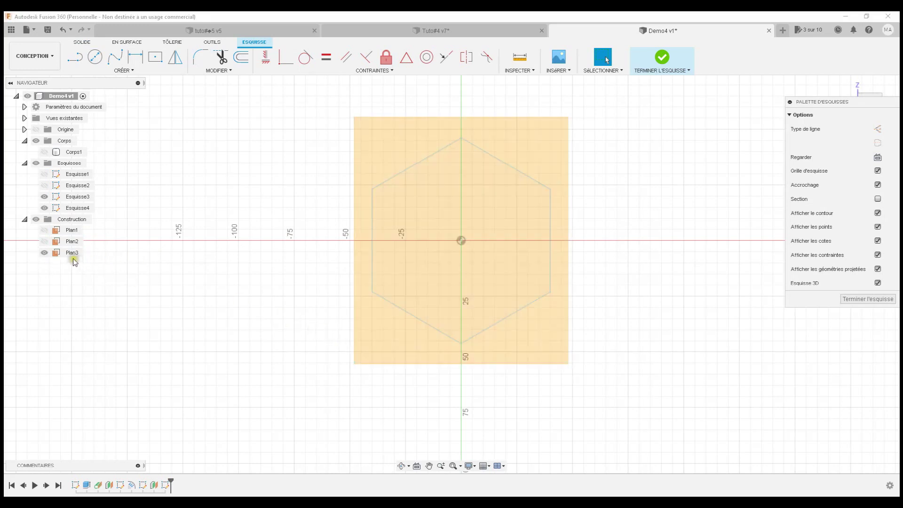
left_click(381, 326)
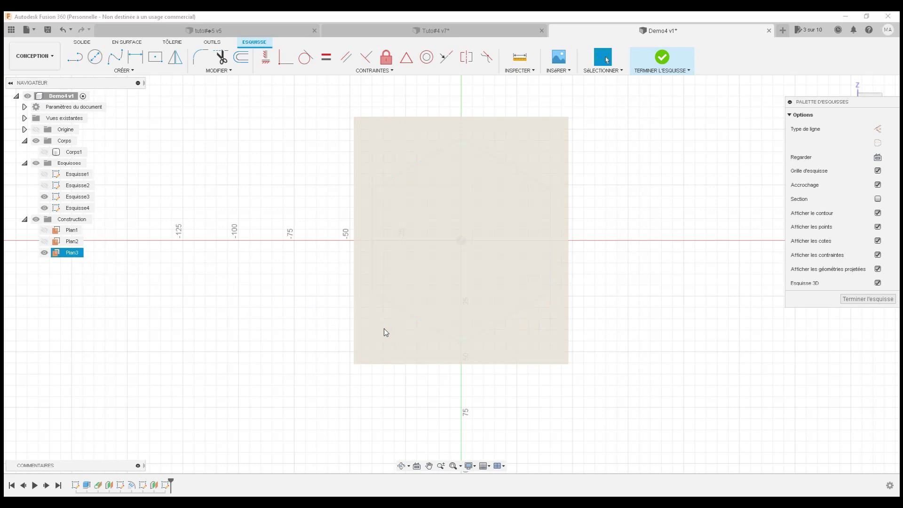
left_click(384, 328)
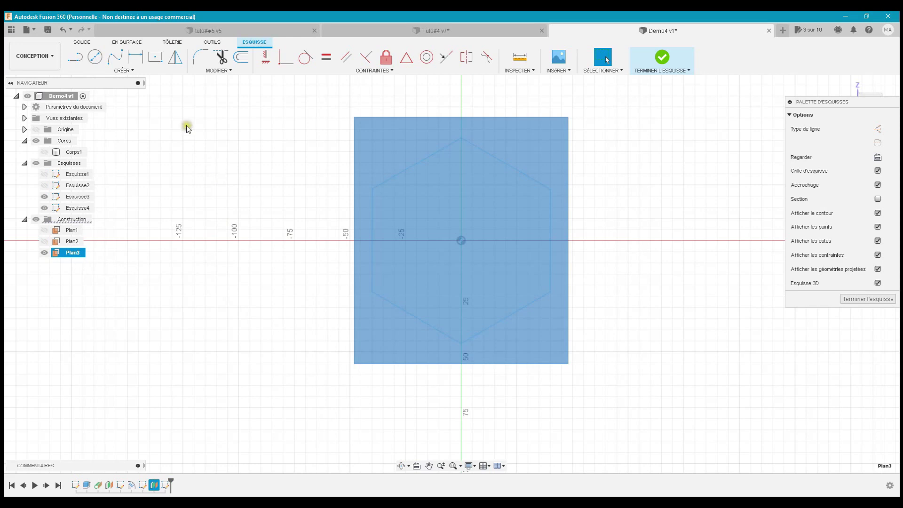
Draw a 25 mm circumscribed hexagon centred on the origin and finish Esquisse4
left_click(127, 72)
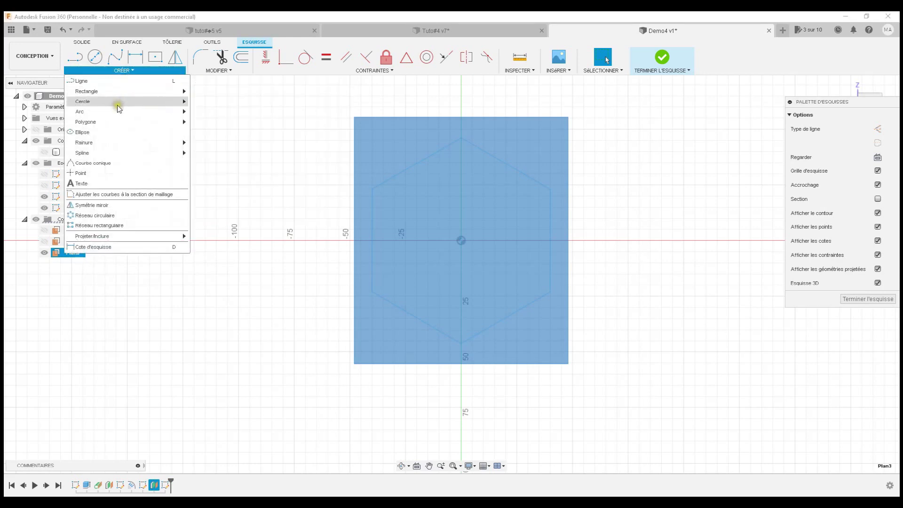
mouse_move(86, 122)
left_click(200, 123)
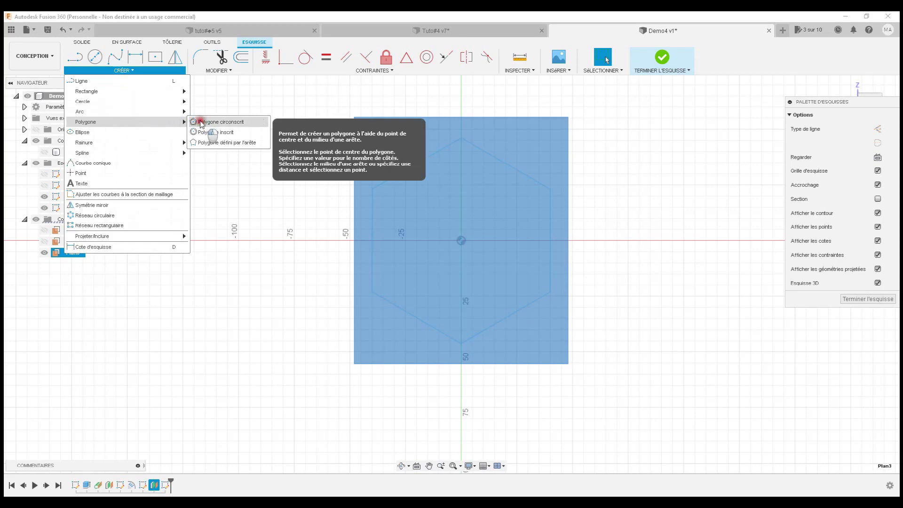
left_click(201, 123)
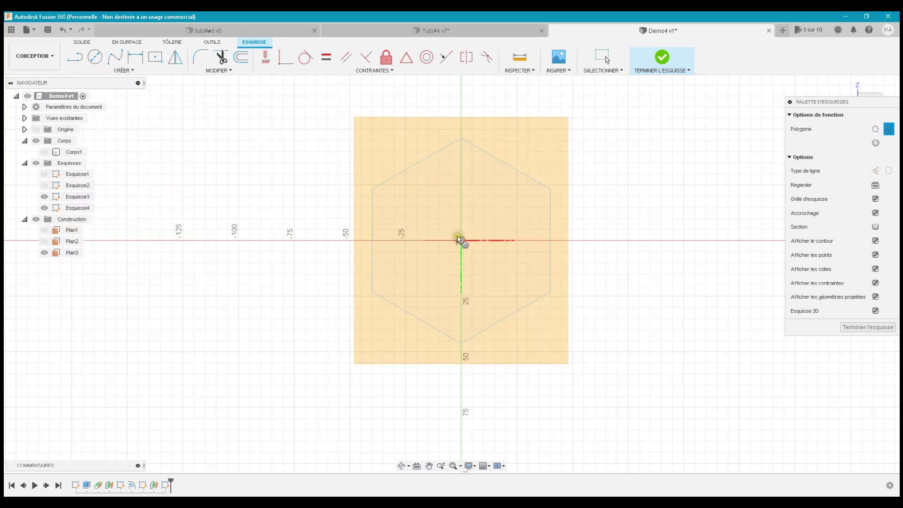
left_click(460, 239)
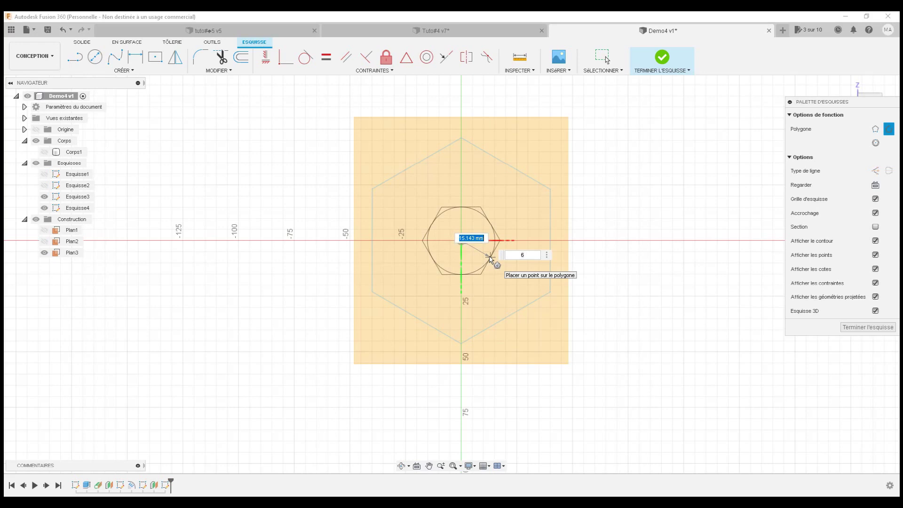
type("25")
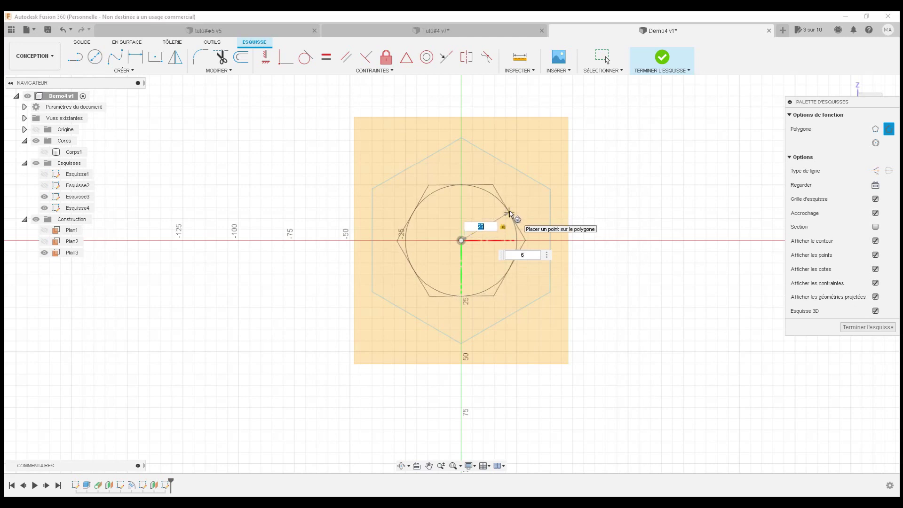
left_click(509, 212)
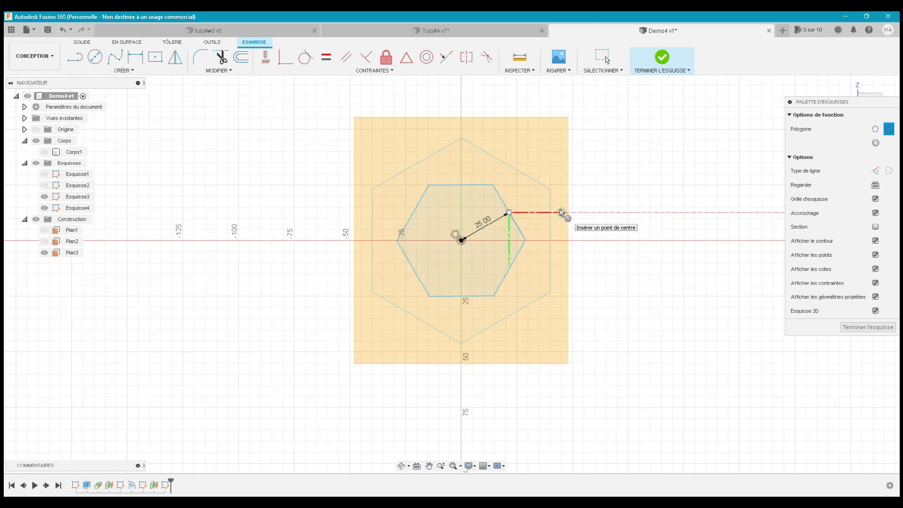
left_click(857, 330)
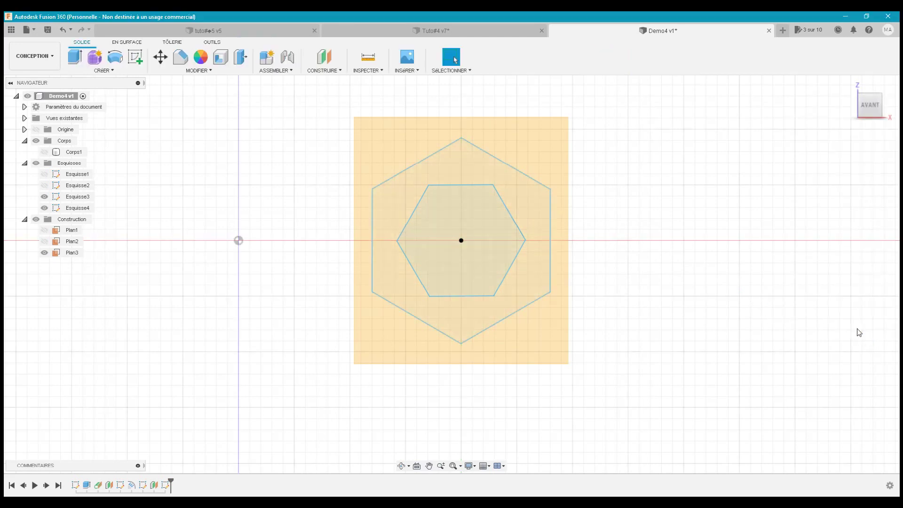
Hide Plan3 and orient the view to see both hexagons straight on
left_click(44, 253)
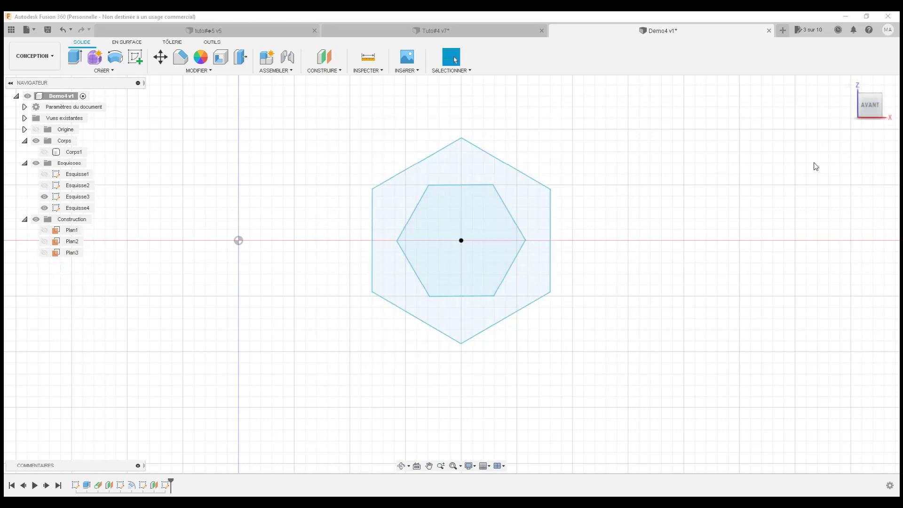
left_click_drag(886, 124, 865, 87)
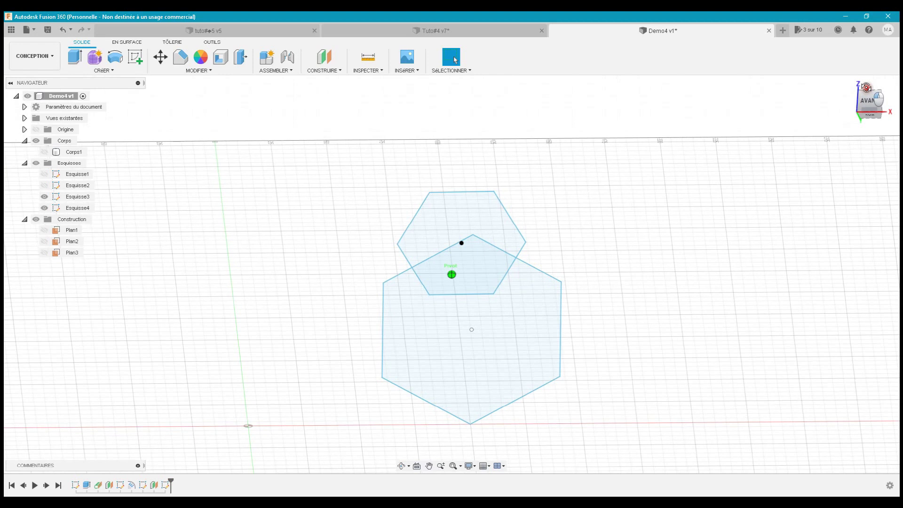
left_click_drag(865, 87, 868, 99)
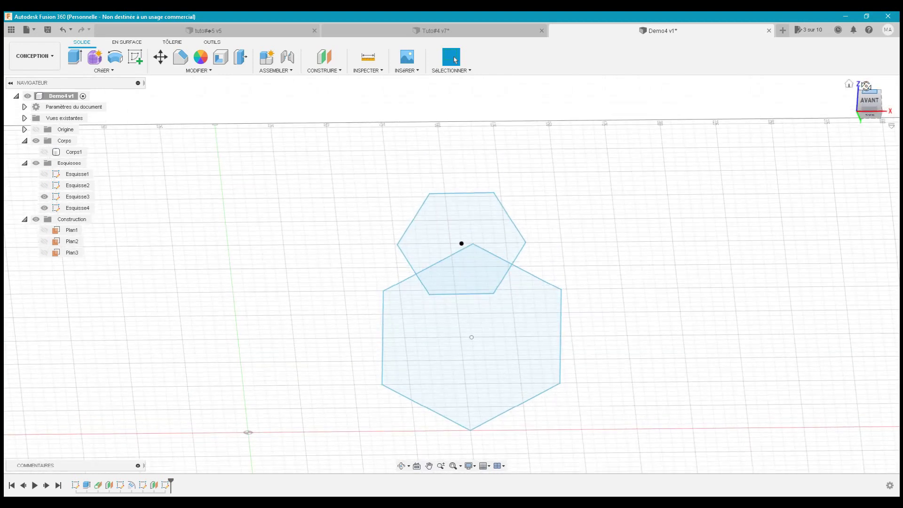
left_click(868, 99)
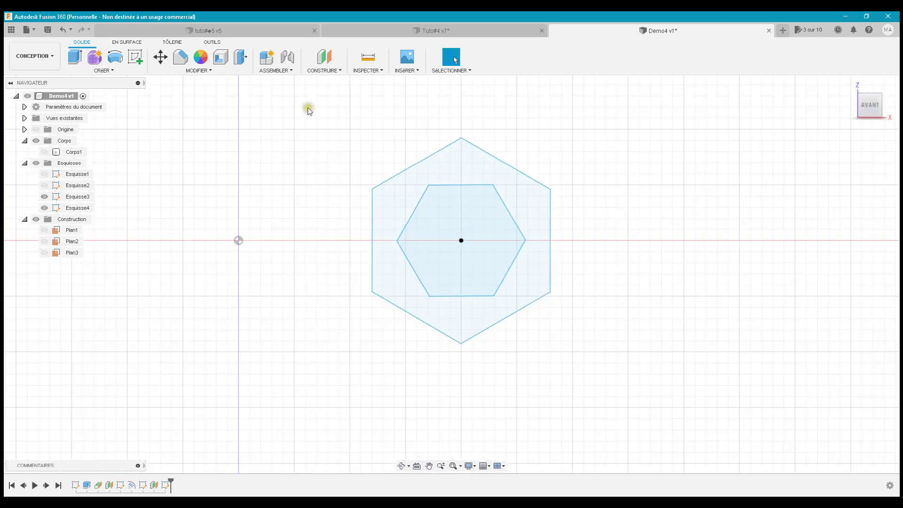
left_click(125, 71)
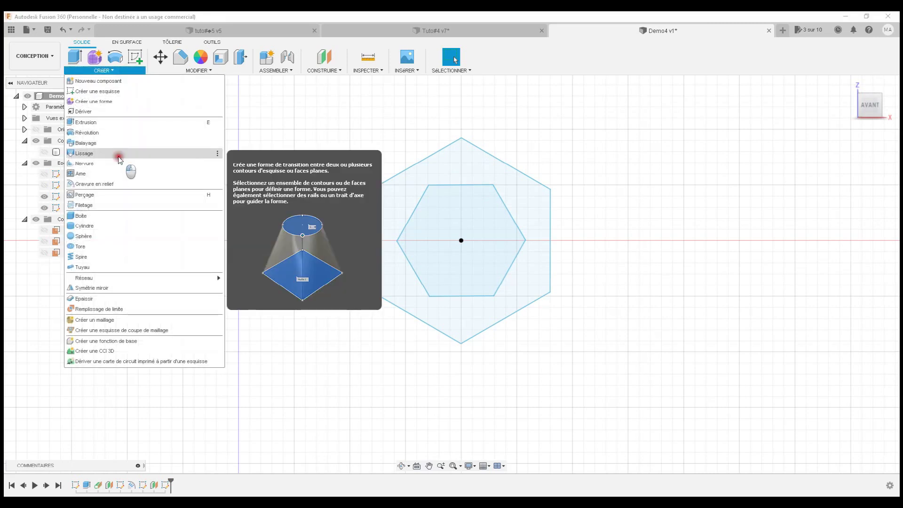
Loft a new body from the 40 mm Esquisse3 hexagon to the 25 mm Esquisse4 hexagon
left_click(118, 154)
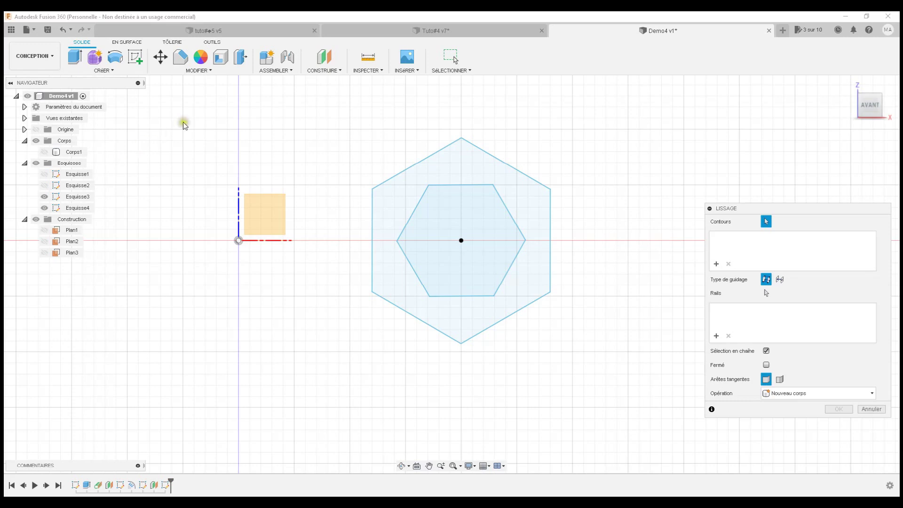
left_click(357, 123)
left_click(389, 197)
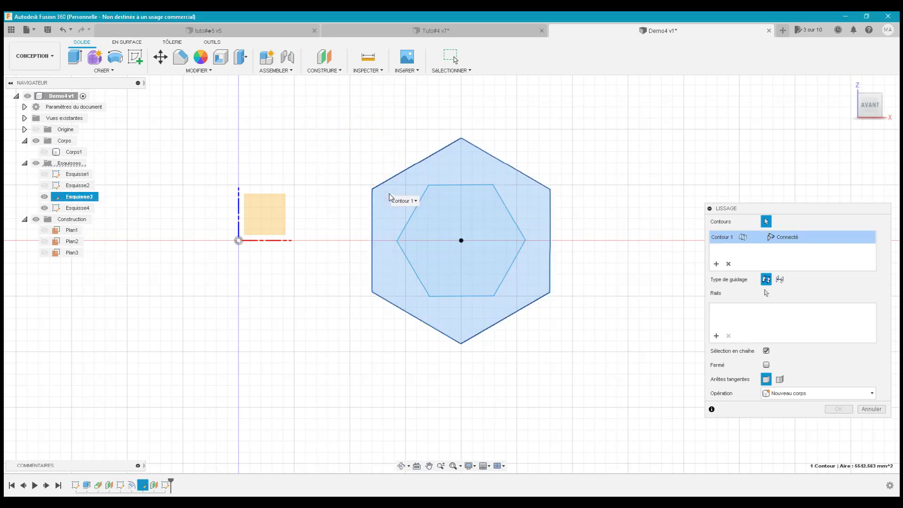
left_click(872, 104)
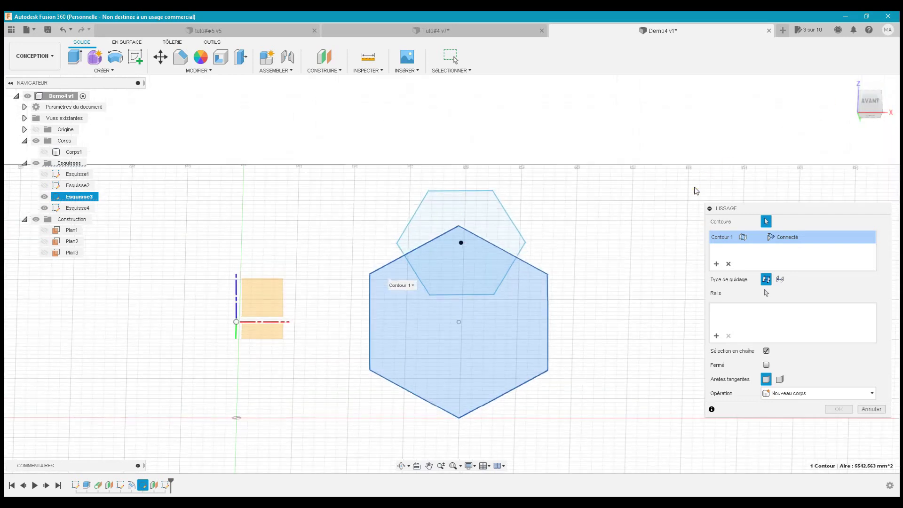
left_click(508, 230)
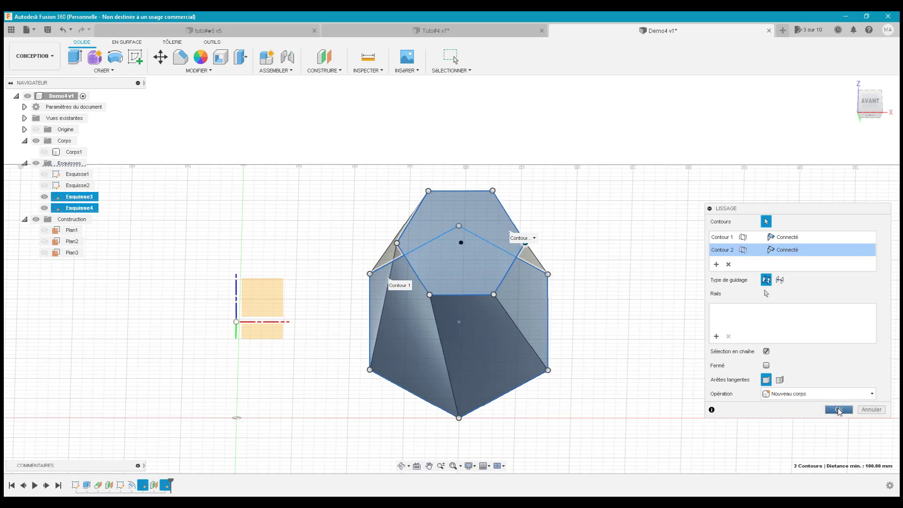
left_click(839, 409)
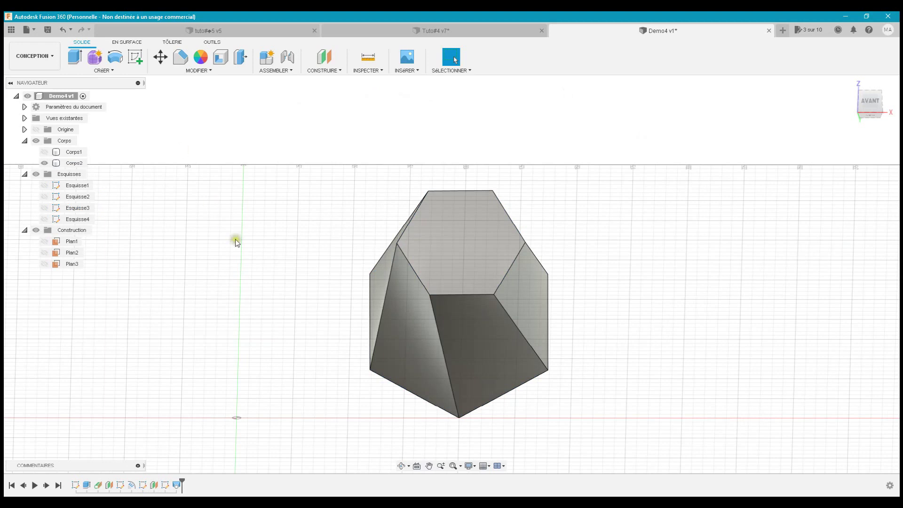
Inspect the lofted Corps2 from several angles, then switch to the Tuto#4 v7 document
left_click(871, 101)
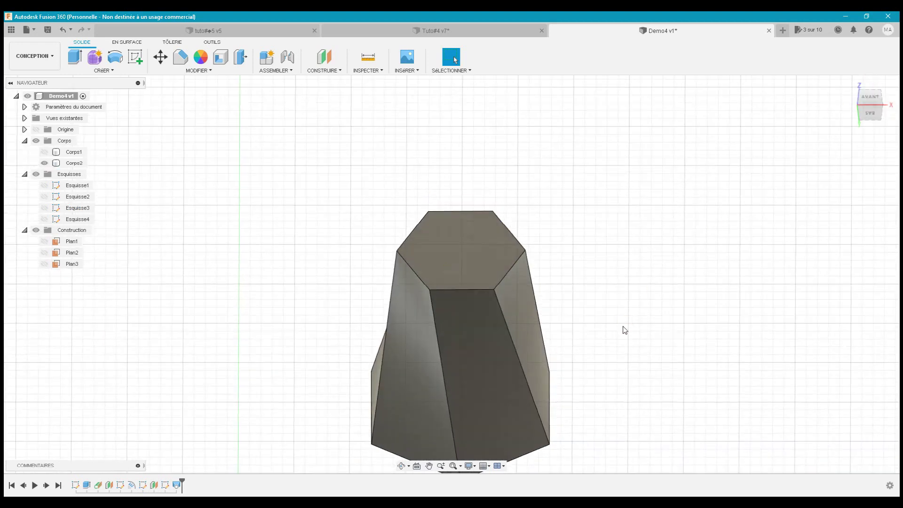
left_click(452, 465)
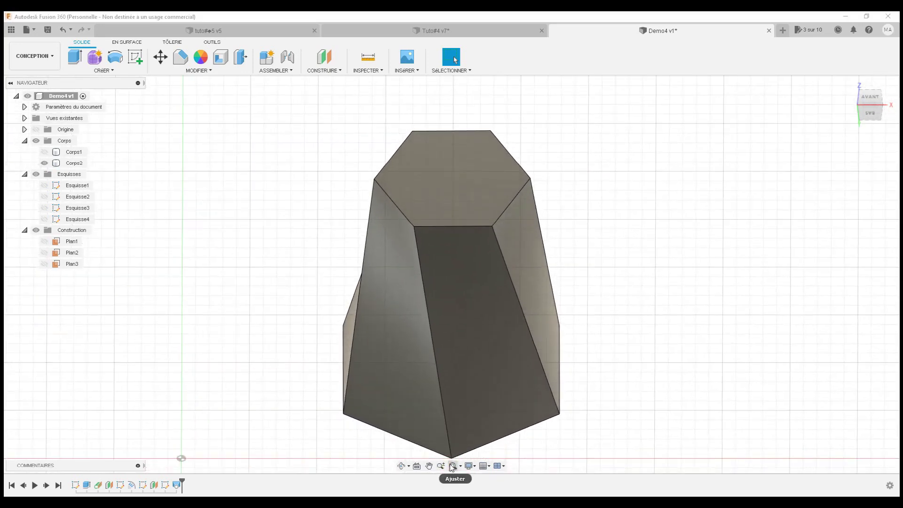
left_click(398, 466)
mouse_move(477, 371)
left_mouse_down()
mouse_move(484, 335)
mouse_move(494, 343)
left_mouse_up()
left_click_drag(673, 270, 673, 272)
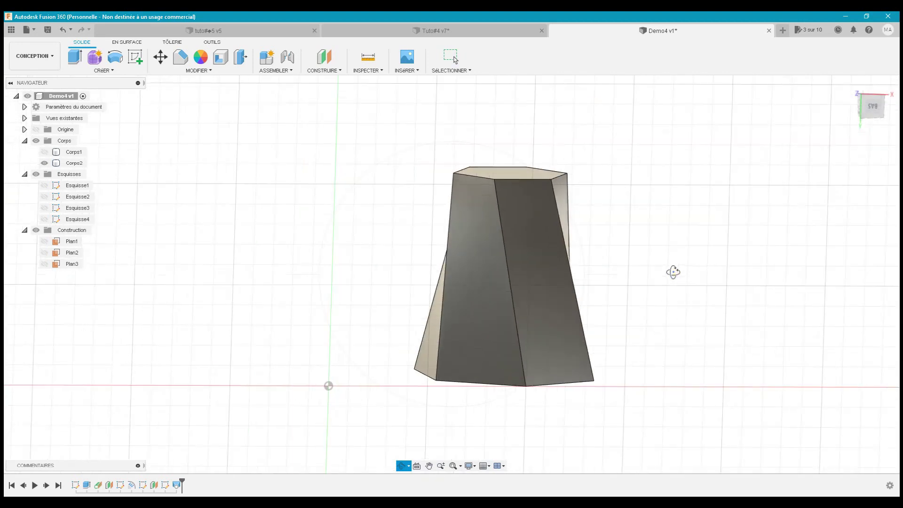
mouse_move(872, 104)
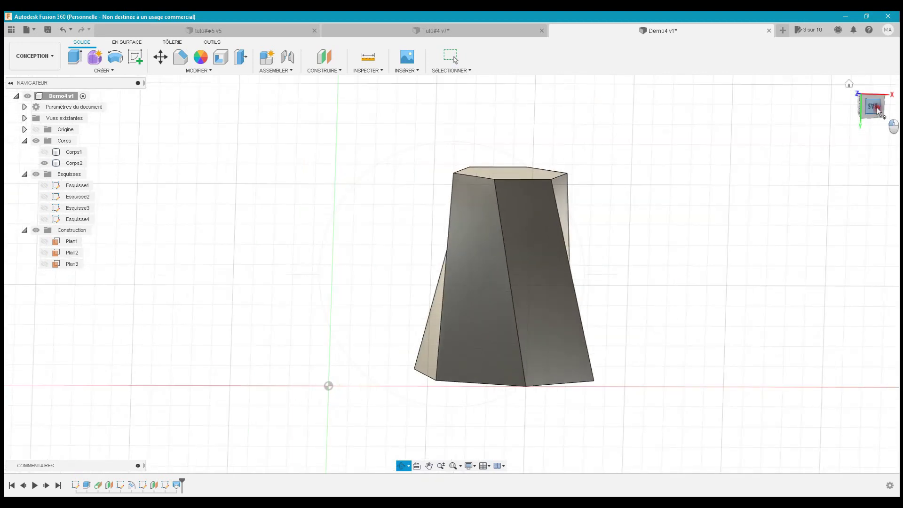
left_click(877, 111)
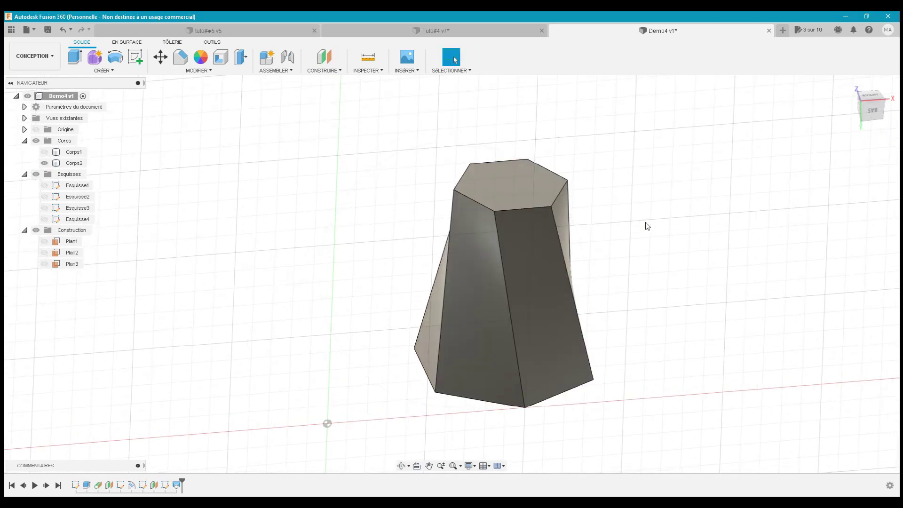
left_click(386, 29)
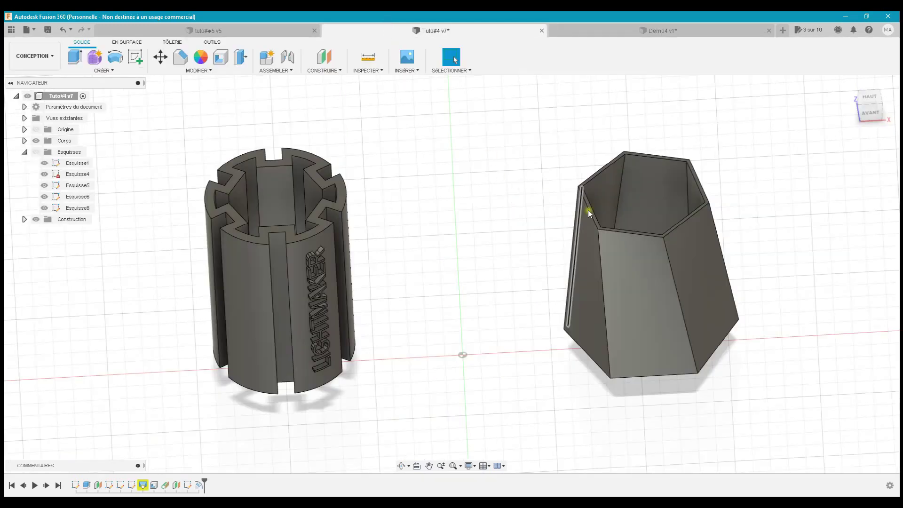
Return to Demo4 v1 and select the lofted body Corps2
left_click(580, 27)
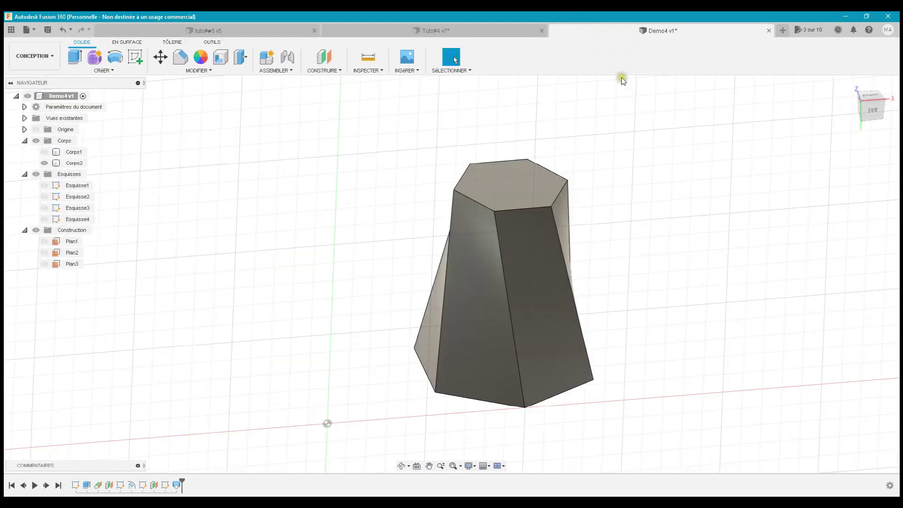
left_click(480, 168)
left_click(120, 70)
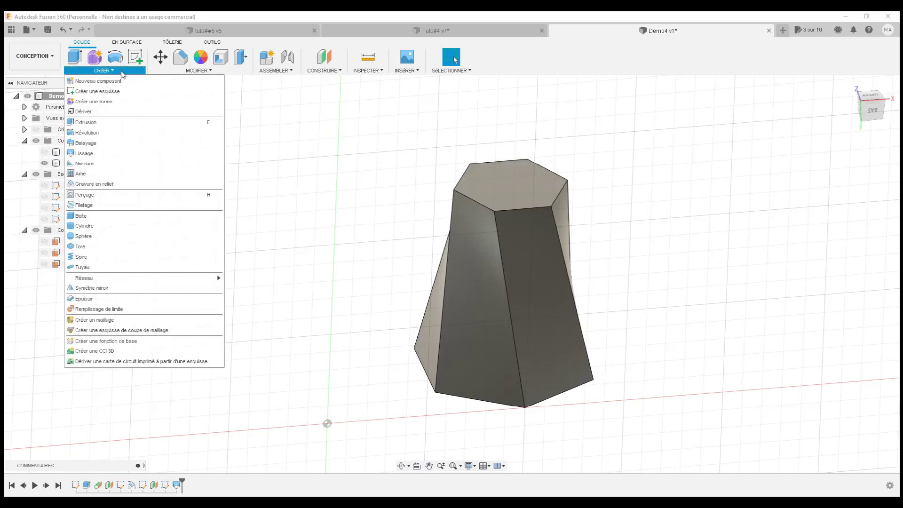
Shell Corps2 with a 2 mm inward wall, removing the top face to open the vase
left_click(187, 71)
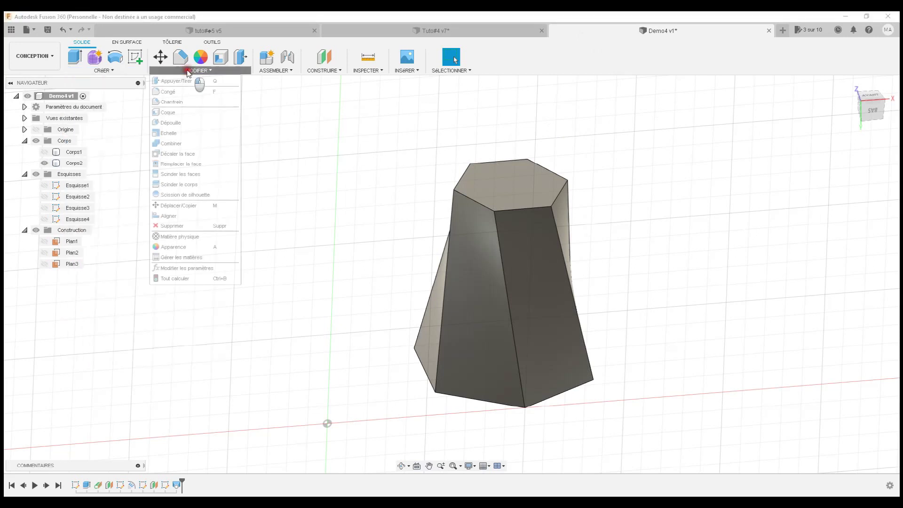
left_click(187, 114)
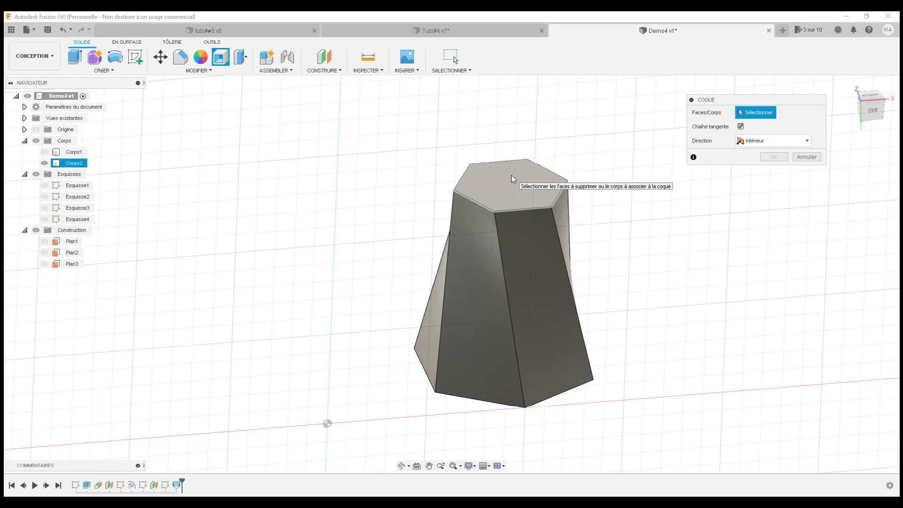
left_click(512, 175)
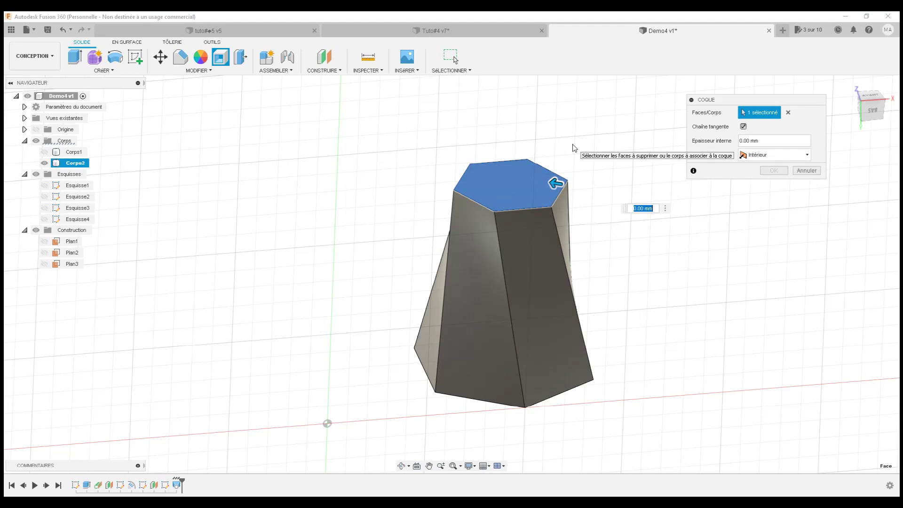
type("2")
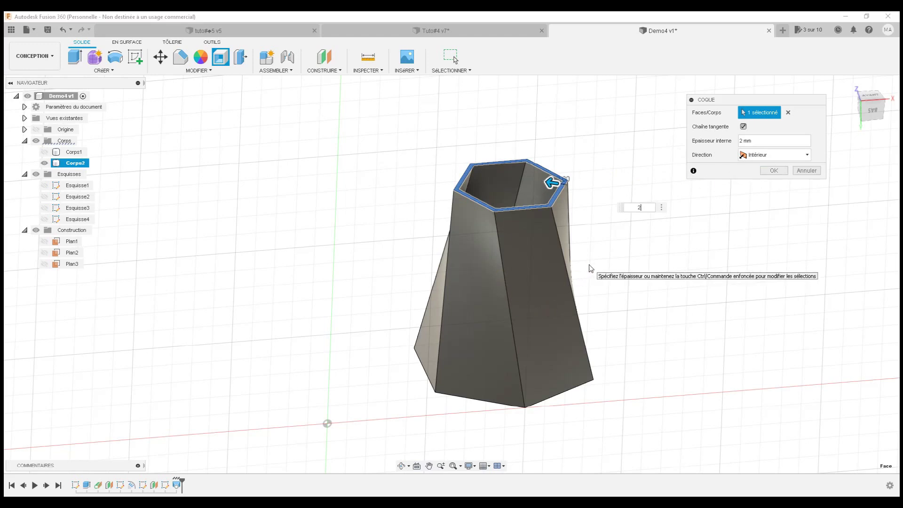
mouse_move(872, 106)
mouse_move(872, 110)
middle_mouse_down("shift")
mouse_move(869, 136)
mouse_move(871, 99)
mouse_move(866, 132)
middle_mouse_up("shift")
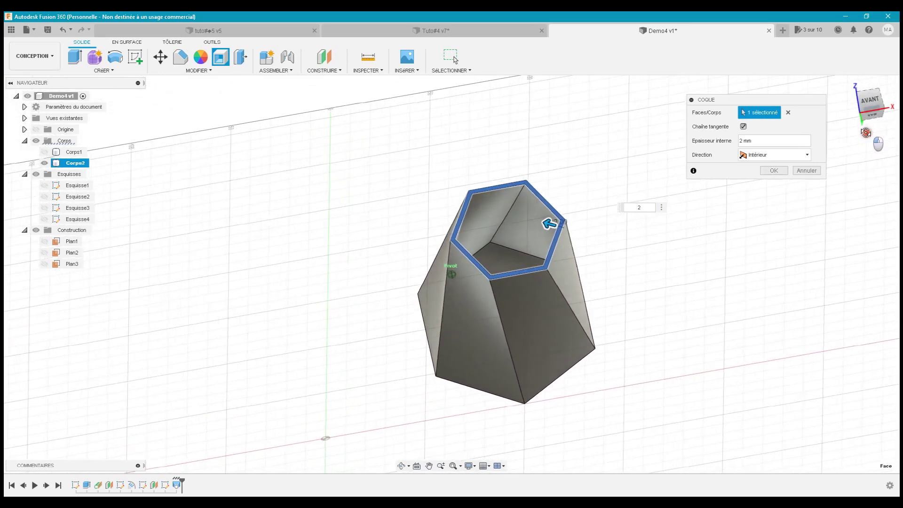
middle_click_drag(866, 132, 867, 130, "shift")
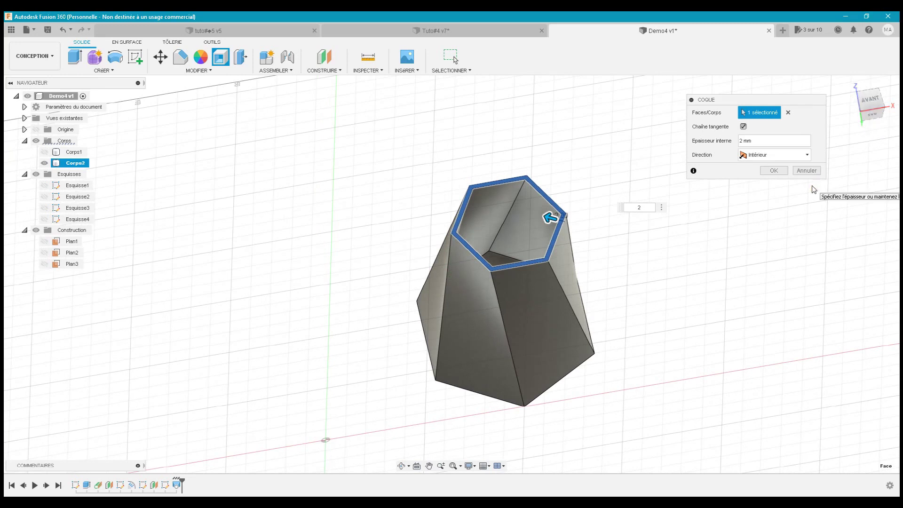
left_click(773, 170)
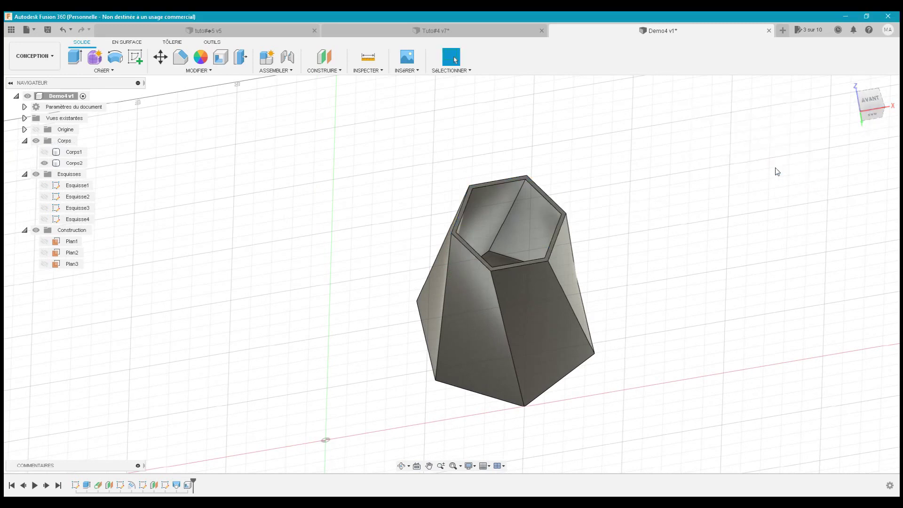
Orbit to view the finished vase from the side, then switch to the tuto#5 v5 document
mouse_move(871, 102)
middle_mouse_down("shift")
mouse_move(871, 88)
mouse_move(860, 102)
mouse_move(598, 134)
middle_mouse_up("shift")
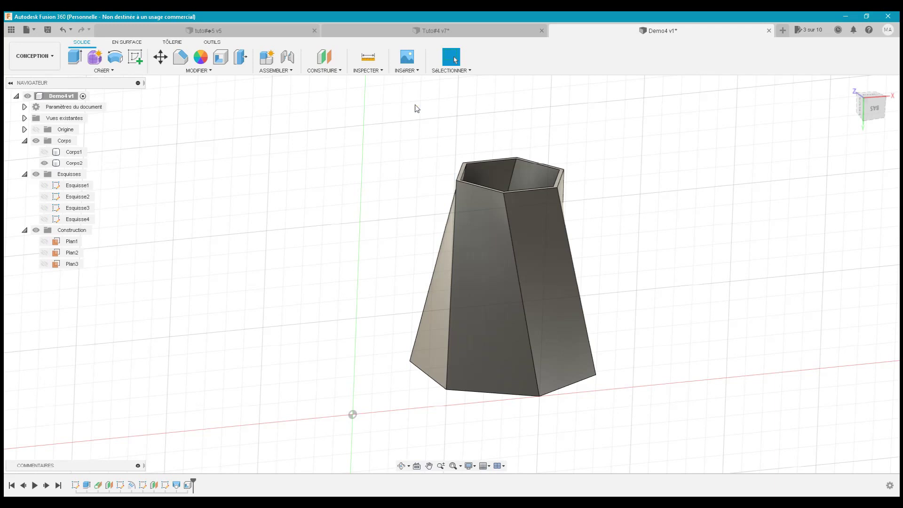
left_click(269, 34)
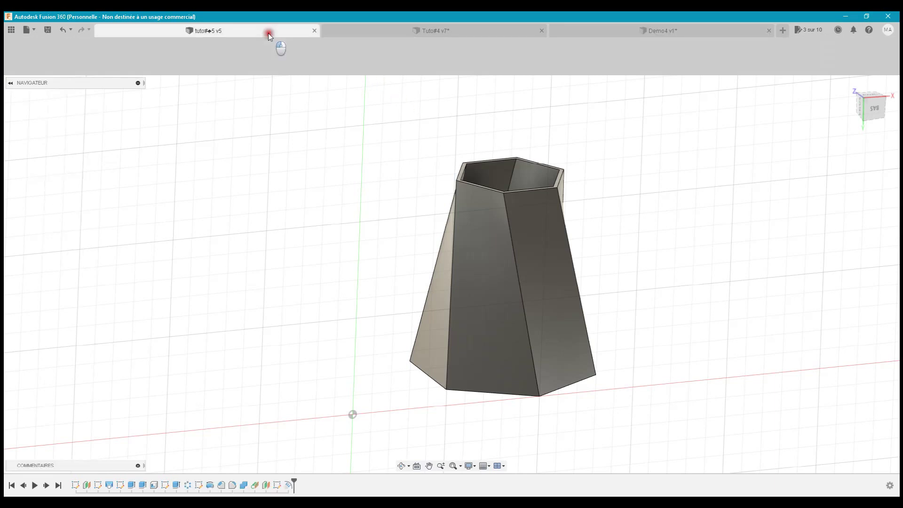